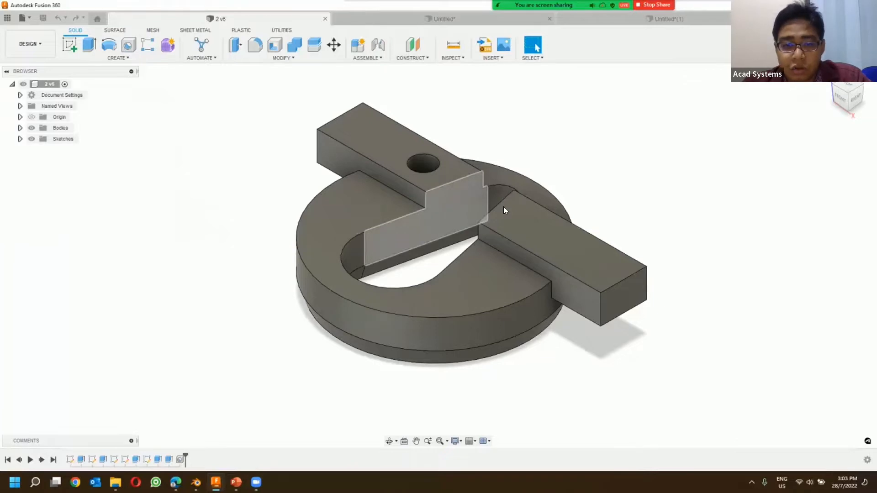
# Step: Preview a section analysis of the solid part from the bar's end face at a -4 mm offset, and close it without keeping it
pyautogui.click(282, 31)
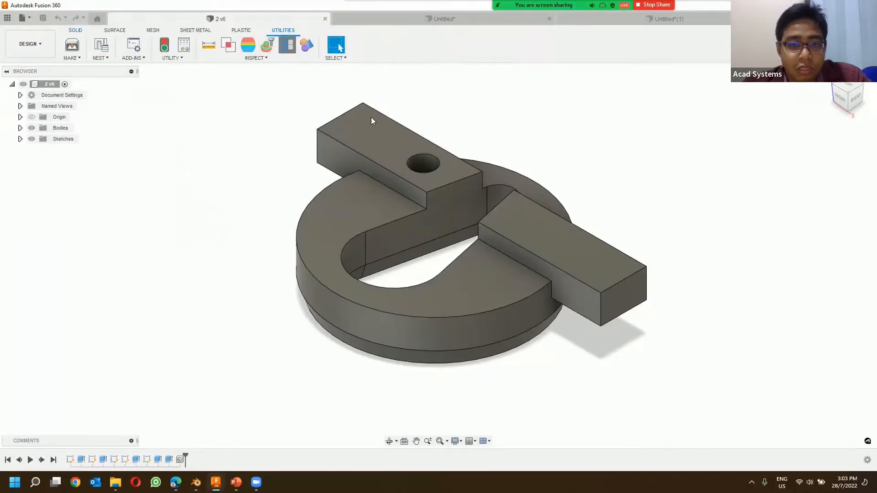
pyautogui.click(627, 305)
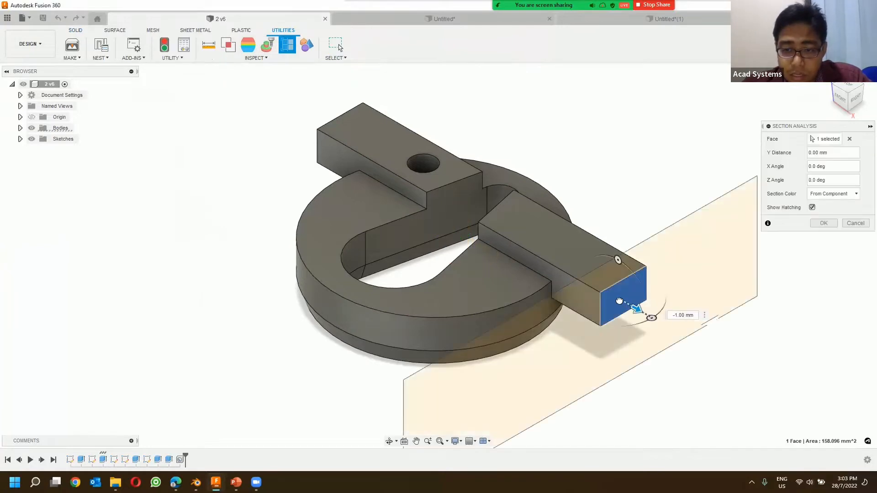
pyautogui.moveTo(619, 301)
pyautogui.mouseDown()
pyautogui.moveTo(515, 224)
pyautogui.moveTo(392, 178)
pyautogui.moveTo(405, 199)
pyautogui.moveTo(532, 271)
pyautogui.moveTo(671, 317)
pyautogui.mouseUp()
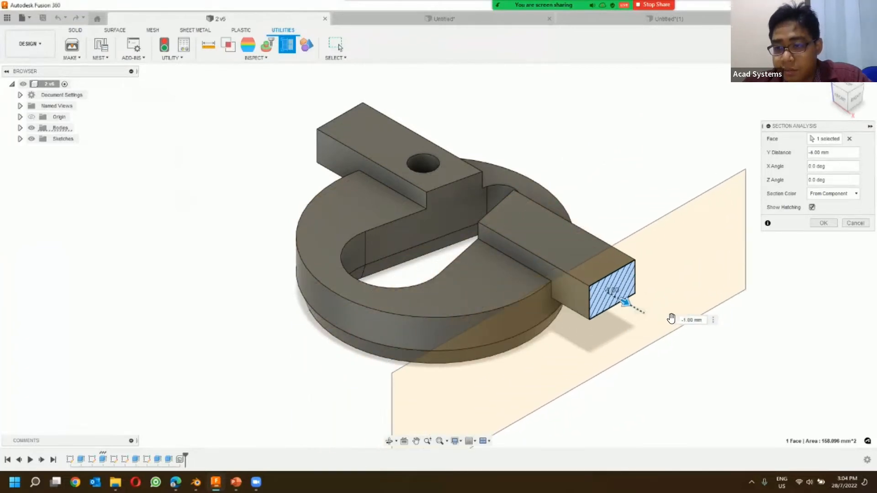
pyautogui.click(845, 223)
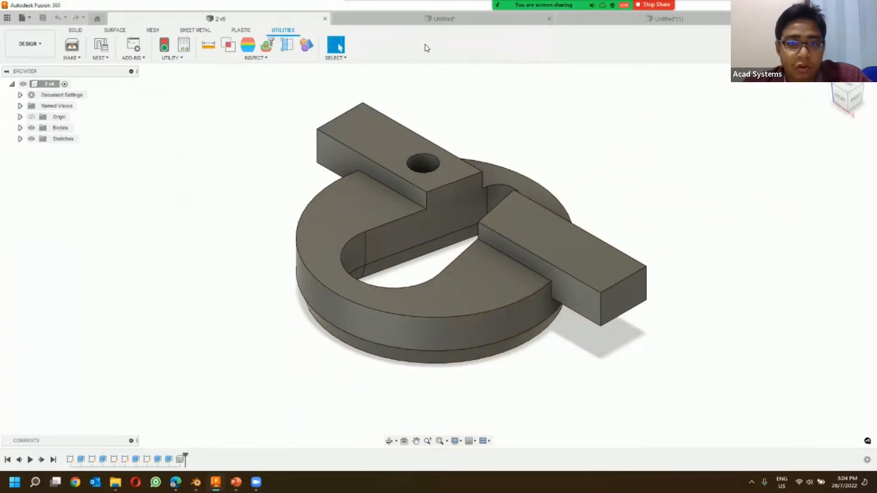
# Step: In the document with the arm mesh, preview a section analysis on the YZ plane at an 8.5 mm offset
pyautogui.click(370, 19)
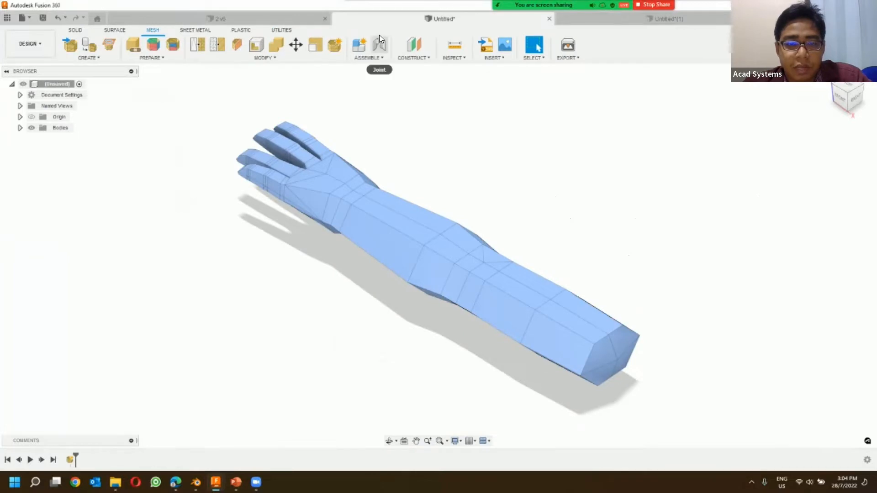
pyautogui.keyDown('shift'); pyautogui.moveTo(518, 226); pyautogui.dragTo(552, 200, button='middle'); pyautogui.keyUp('shift')
pyautogui.moveTo(469, 188)
pyautogui.keyDown('shift'); pyautogui.mouseDown(button='middle')
pyautogui.moveTo(456, 196)
pyautogui.moveTo(505, 194)
pyautogui.moveTo(489, 190)
pyautogui.moveTo(470, 203)
pyautogui.mouseUp(button='middle'); pyautogui.keyUp('shift')
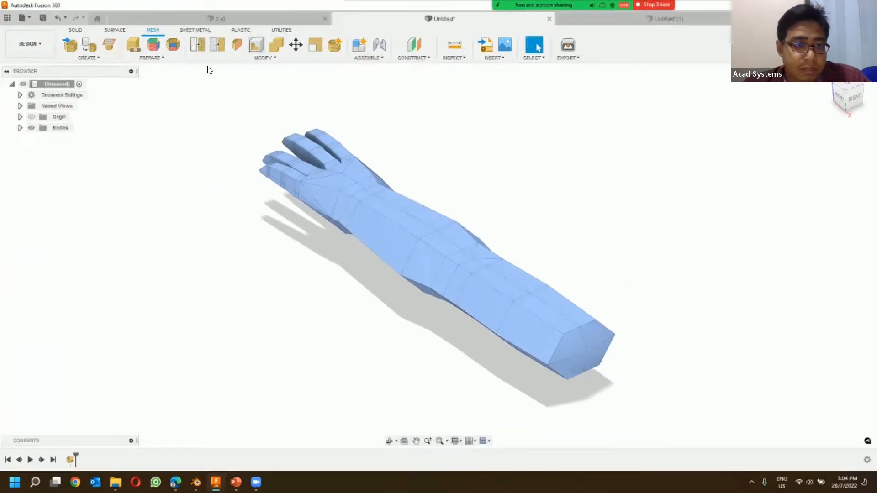
pyautogui.click(278, 29)
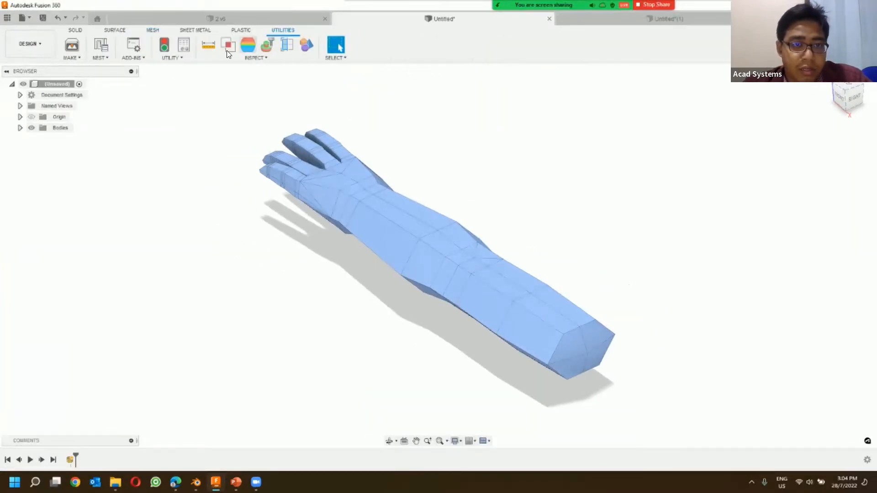
pyautogui.click(287, 45)
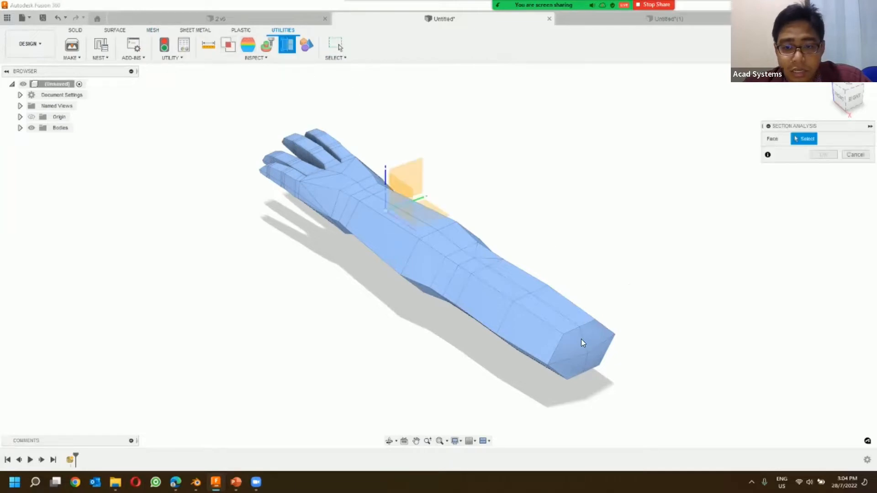
pyautogui.click(409, 195)
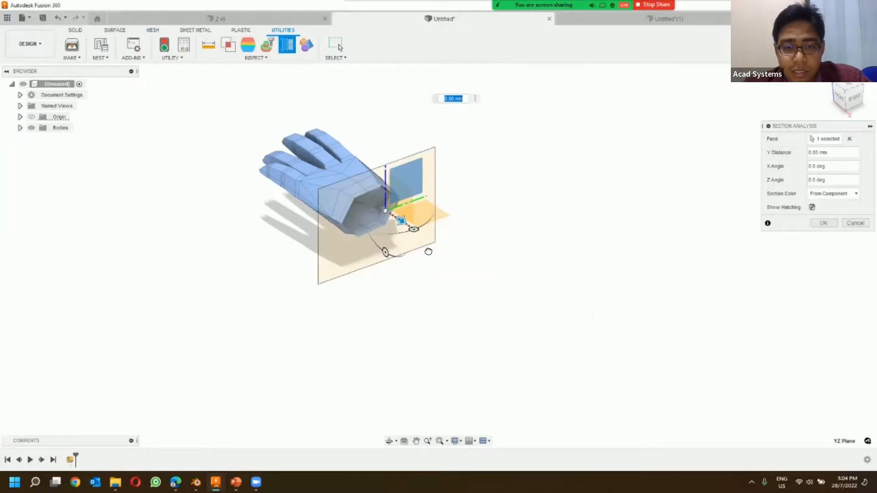
pyautogui.moveTo(427, 248); pyautogui.dragTo(544, 388)
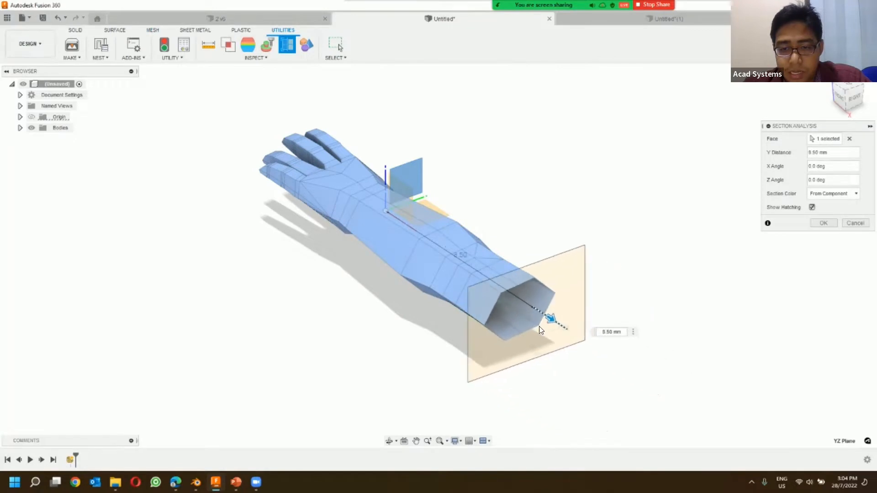
# Step: Examine the interior of the sectioned arm mesh, and cancel the section analysis
pyautogui.moveTo(564, 320)
pyautogui.keyDown('shift'); pyautogui.mouseDown(button='middle')
pyautogui.moveTo(424, 269)
pyautogui.moveTo(563, 329)
pyautogui.mouseUp(button='middle'); pyautogui.keyUp('shift')
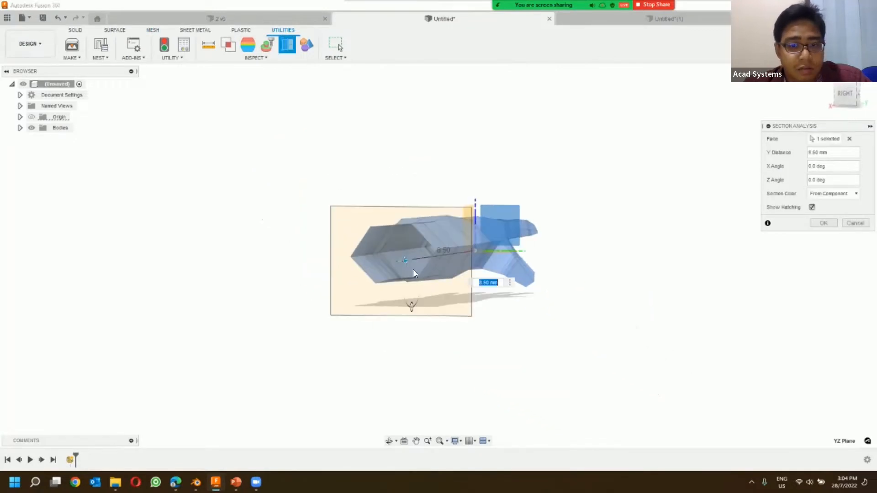
pyautogui.scroll(8, 398, 258)
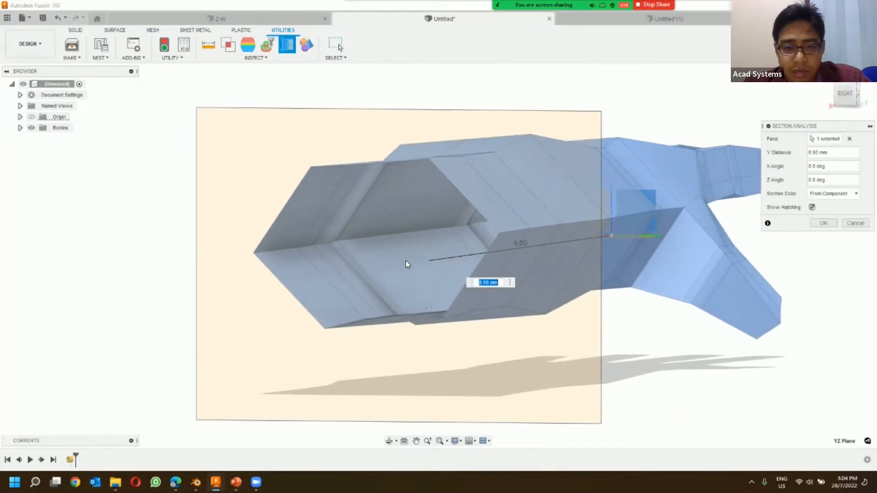
pyautogui.keyDown('shift'); pyautogui.moveTo(406, 260); pyautogui.dragTo(454, 274, button='middle'); pyautogui.keyUp('shift')
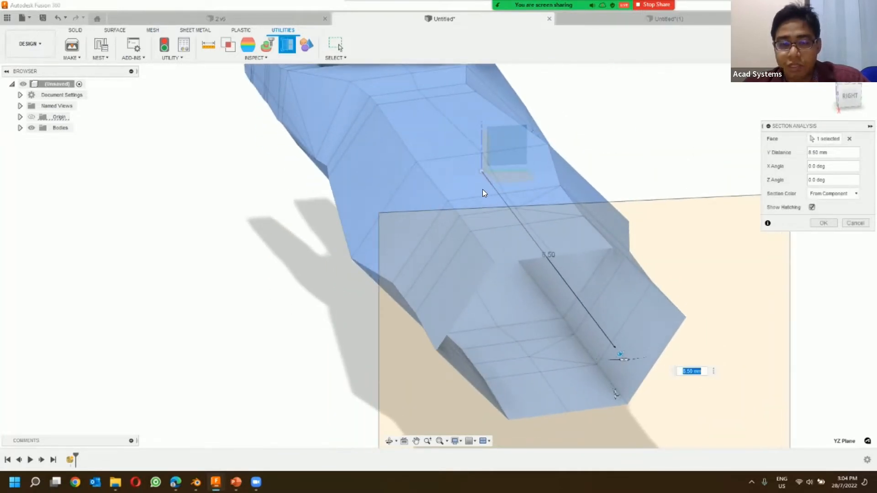
pyautogui.scroll(-6, 470, 198)
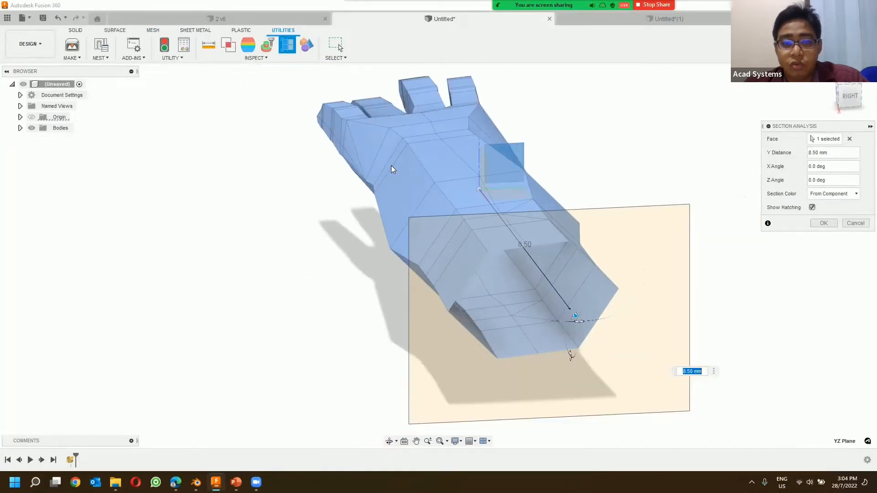
pyautogui.keyDown('shift'); pyautogui.moveTo(425, 187); pyautogui.dragTo(576, 246, button='middle'); pyautogui.keyUp('shift')
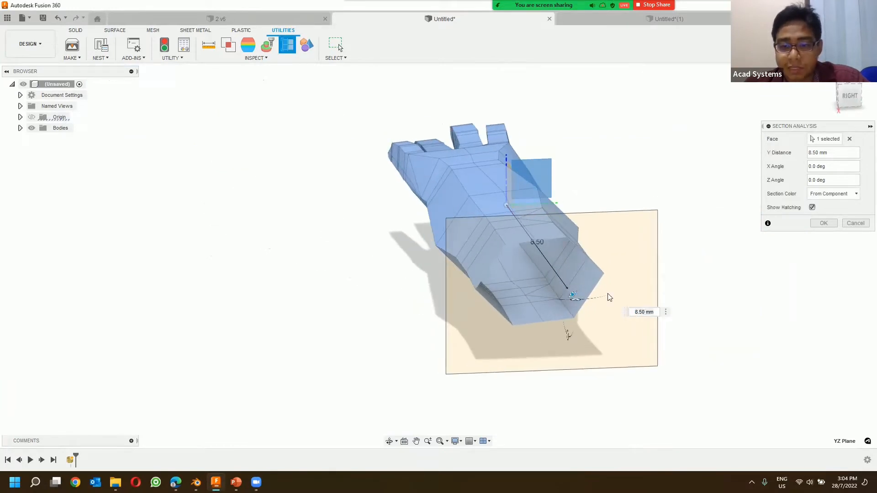
pyautogui.click(855, 223)
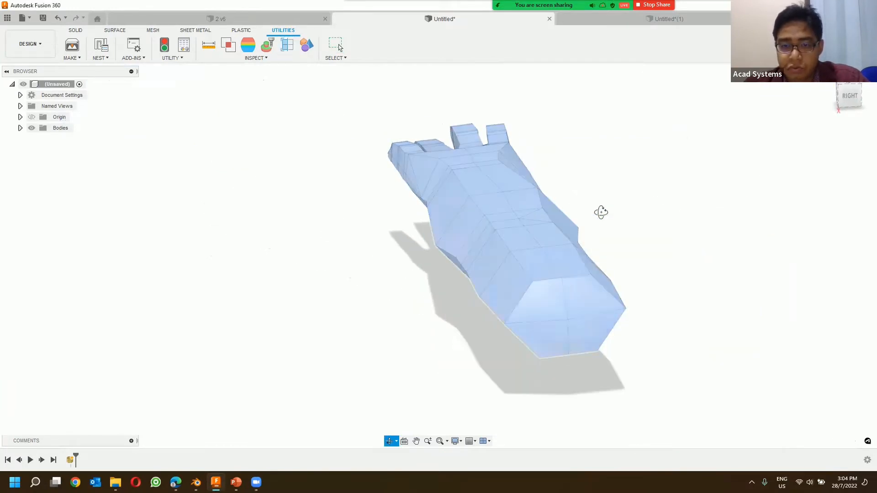
pyautogui.keyDown('shift'); pyautogui.moveTo(600, 211); pyautogui.dragTo(642, 216, button='middle'); pyautogui.keyUp('shift')
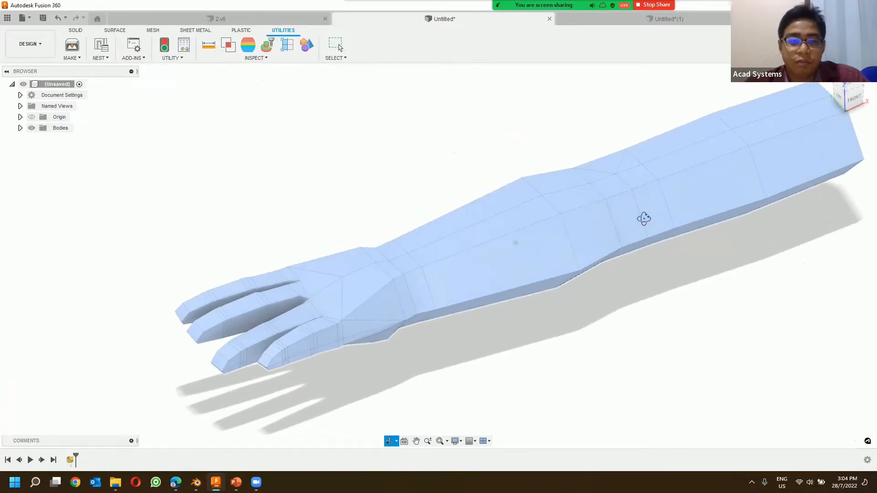
pyautogui.press('Escape')
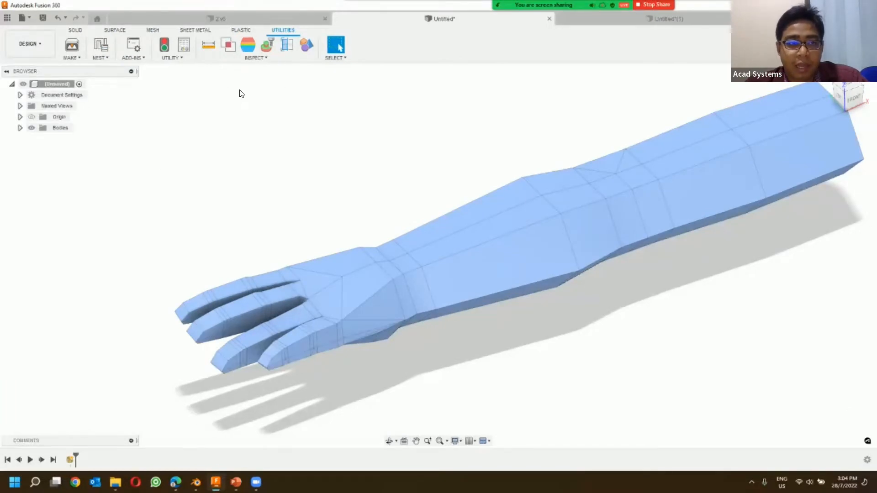
# Step: Switch to the island scene in Blender and put the Land Icosphere object in Edit Mode
pyautogui.click(185, 16)
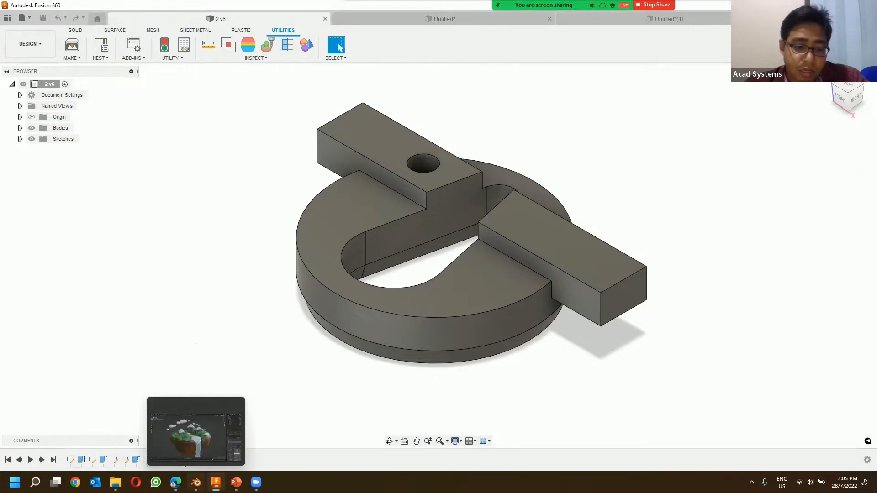
pyautogui.click(195, 482)
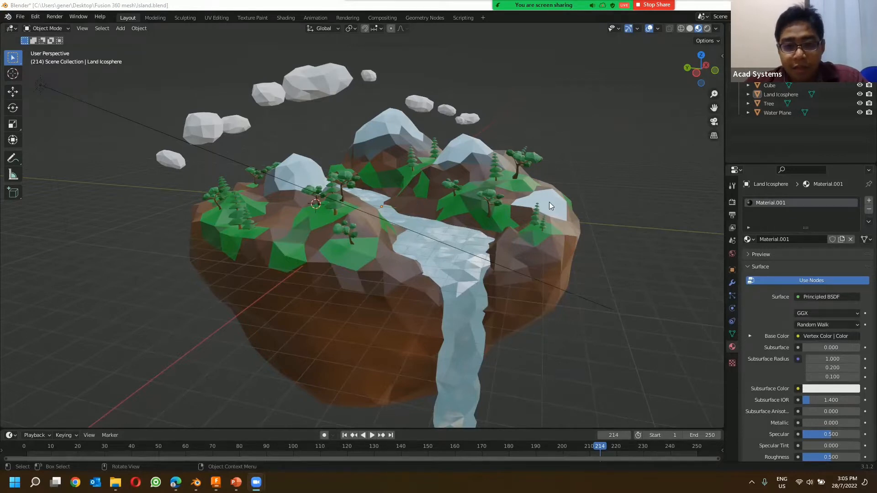
pyautogui.moveTo(549, 205)
pyautogui.mouseDown(button='middle')
pyautogui.moveTo(516, 192)
pyautogui.moveTo(544, 201)
pyautogui.mouseUp(button='middle')
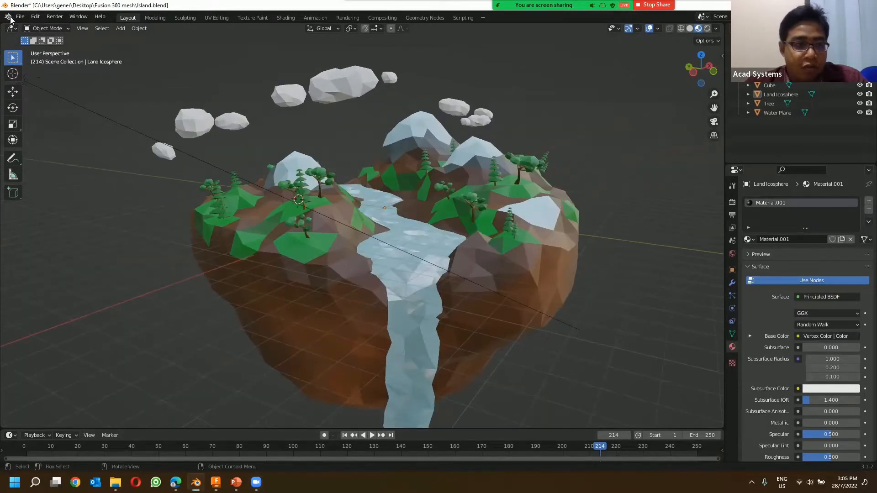
pyautogui.click(40, 31)
pyautogui.click(68, 49)
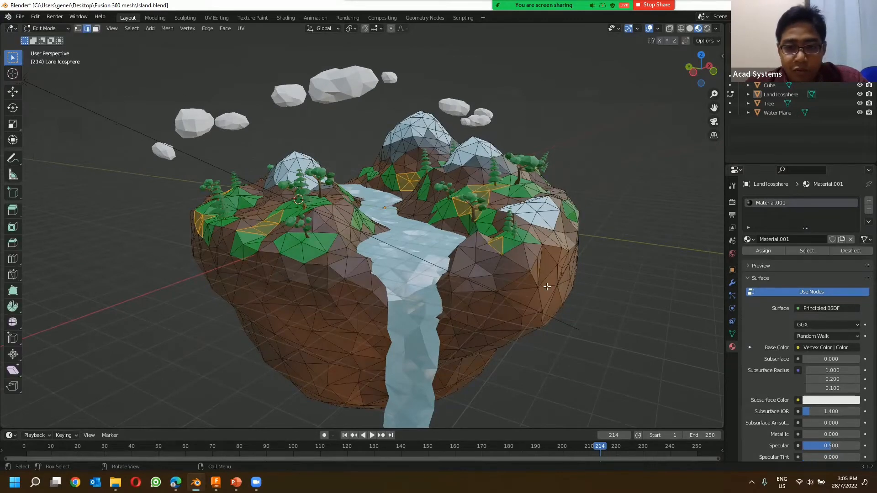
# Step: Select a single edge on the brown rock side of the island's land mesh
pyautogui.scroll(-2, 547, 286)
pyautogui.scroll(3, 526, 280)
pyautogui.scroll(2, 507, 264)
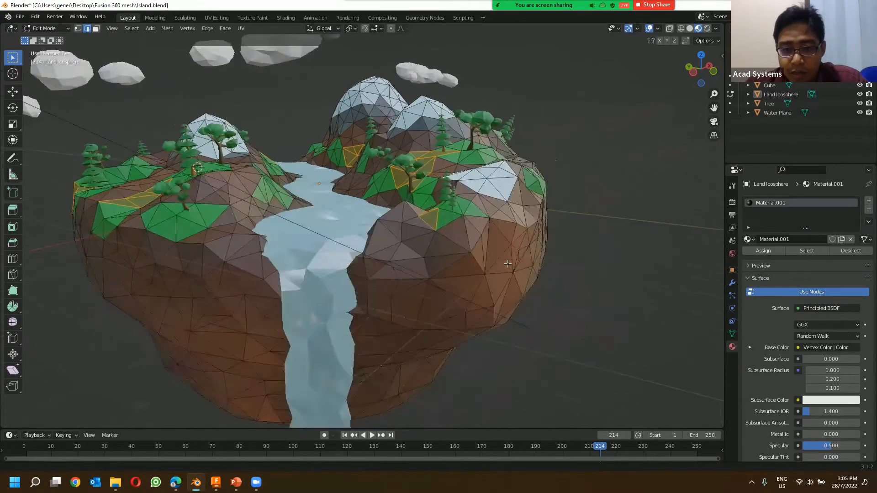
pyautogui.scroll(2, 544, 249)
pyautogui.click(561, 252)
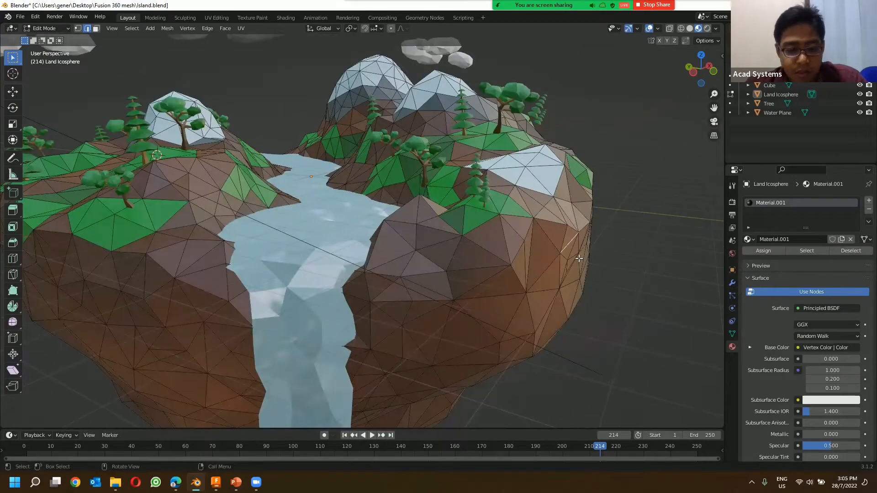
# Step: Put the Land Icosphere object in Sculpt Mode
pyautogui.click(70, 28)
pyautogui.click(57, 61)
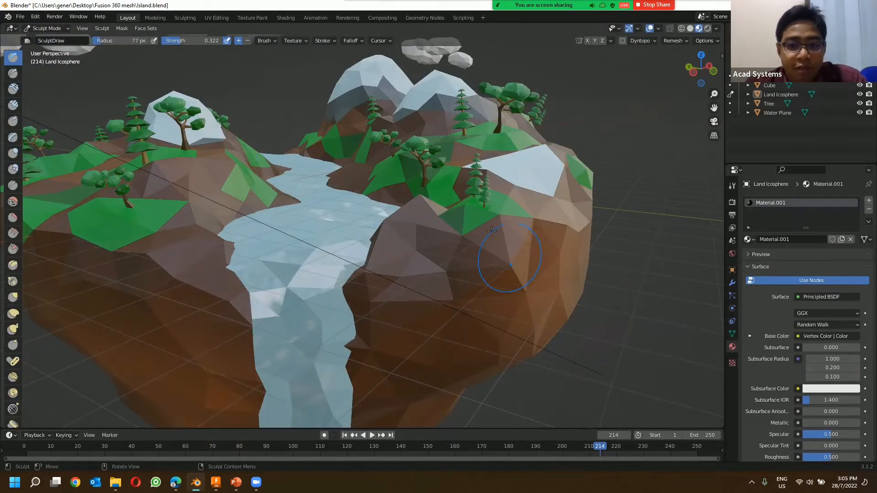
pyautogui.moveTo(491, 231); pyautogui.dragTo(469, 199, button='middle')
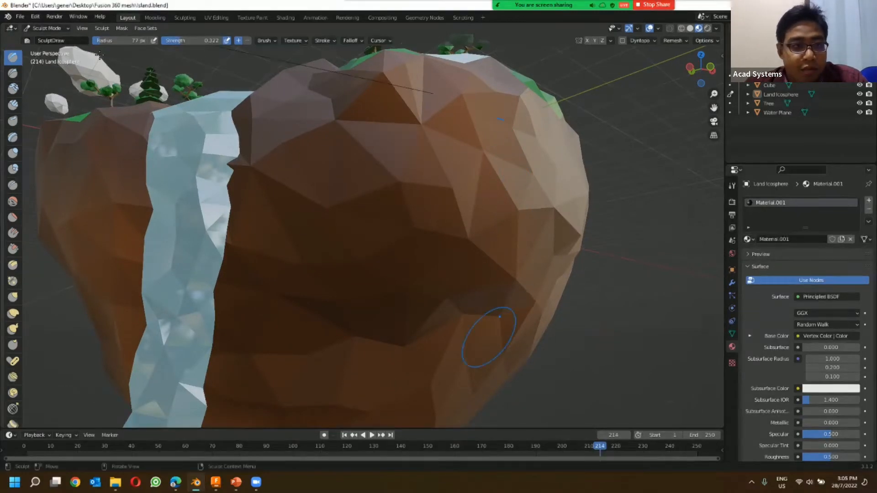
pyautogui.click(784, 94)
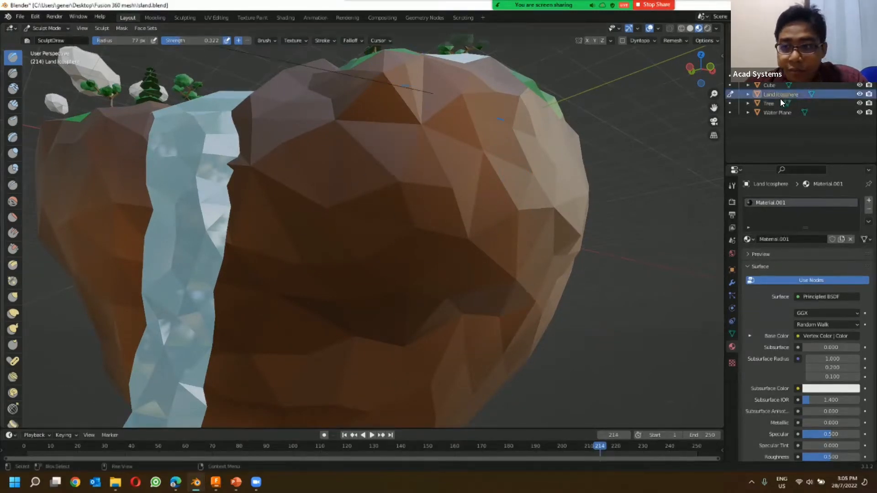
pyautogui.click(64, 30)
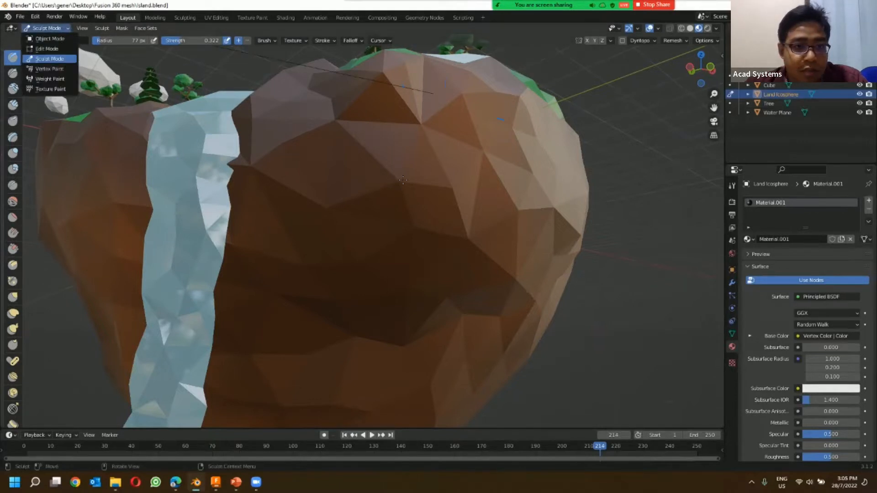
# Step: Sculpt the island's rock face and the edge beside the waterfall with the Draw brush
pyautogui.moveTo(486, 174); pyautogui.dragTo(485, 175)
pyautogui.moveTo(479, 178)
pyautogui.mouseDown()
pyautogui.moveTo(468, 174)
pyautogui.moveTo(484, 121)
pyautogui.moveTo(333, 138)
pyautogui.moveTo(59, 138)
pyautogui.mouseUp()
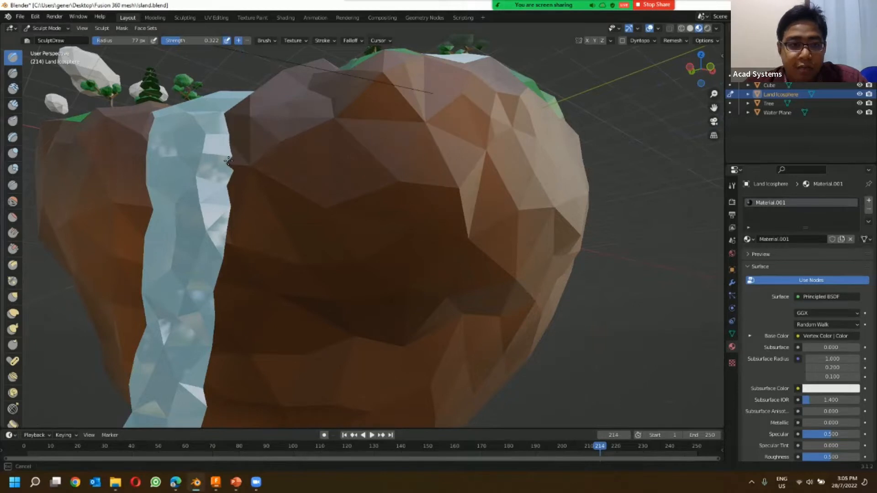
pyautogui.moveTo(228, 160); pyautogui.dragTo(228, 162)
# Step: Examine the sculpted island from below and above, and switch back to the solid part in Fusion 360
pyautogui.keyDown('shift'); pyautogui.moveTo(385, 166); pyautogui.dragTo(458, 226, button='middle'); pyautogui.keyUp('shift')
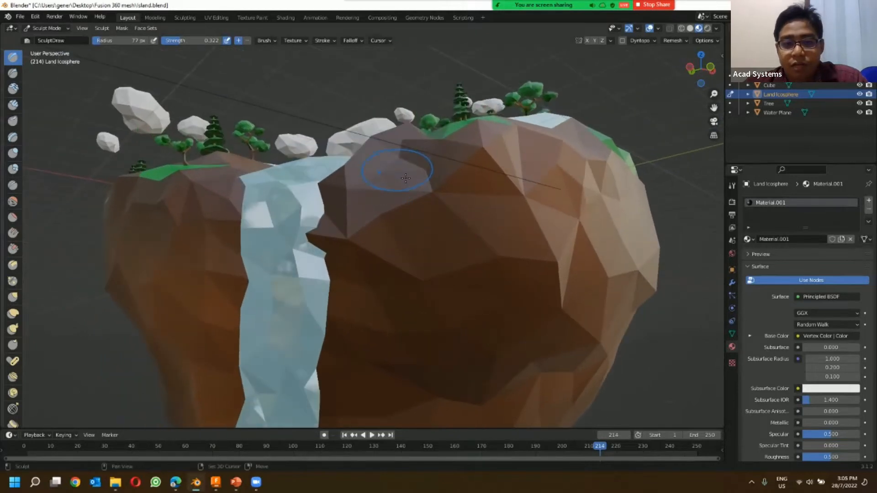
pyautogui.scroll(-3, 406, 178)
pyautogui.scroll(4, 365, 155)
pyautogui.scroll(-6, 350, 145)
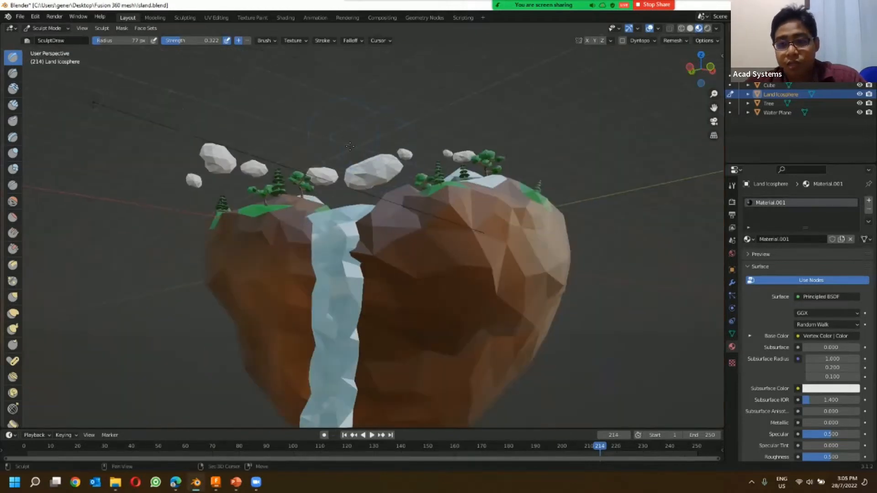
pyautogui.moveTo(350, 145)
pyautogui.mouseDown(button='middle')
pyautogui.moveTo(448, 219)
pyautogui.moveTo(338, 246)
pyautogui.mouseUp(button='middle')
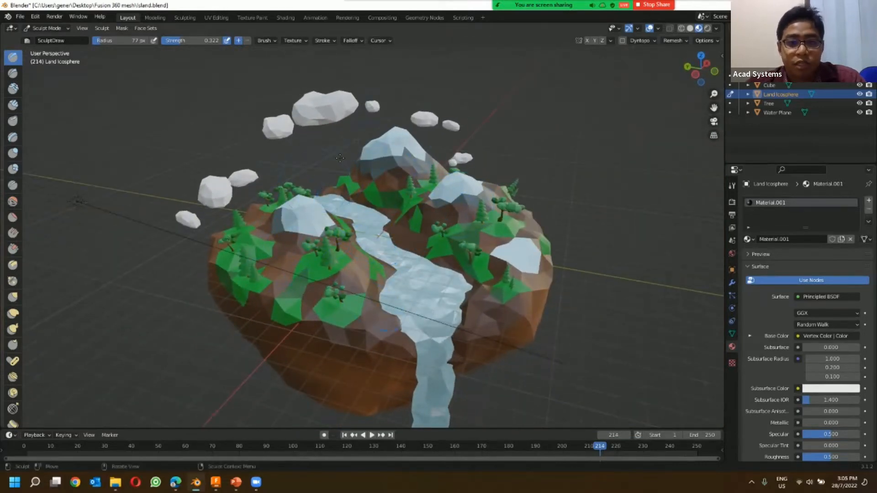
pyautogui.moveTo(356, 119); pyautogui.dragTo(338, 121, button='middle')
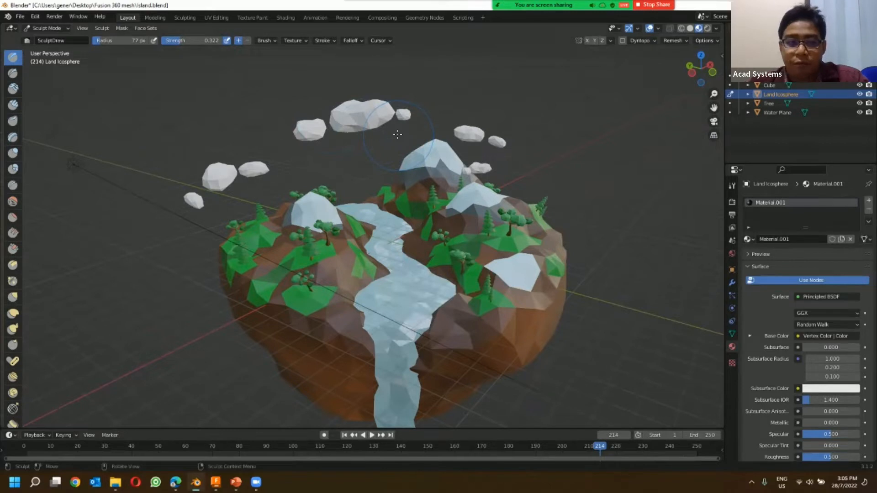
pyautogui.click(23, 16)
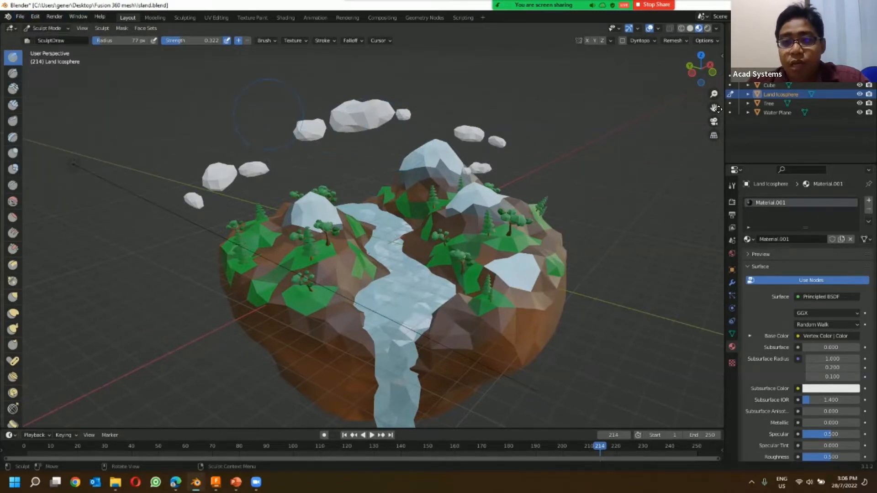
pyautogui.click(822, 5)
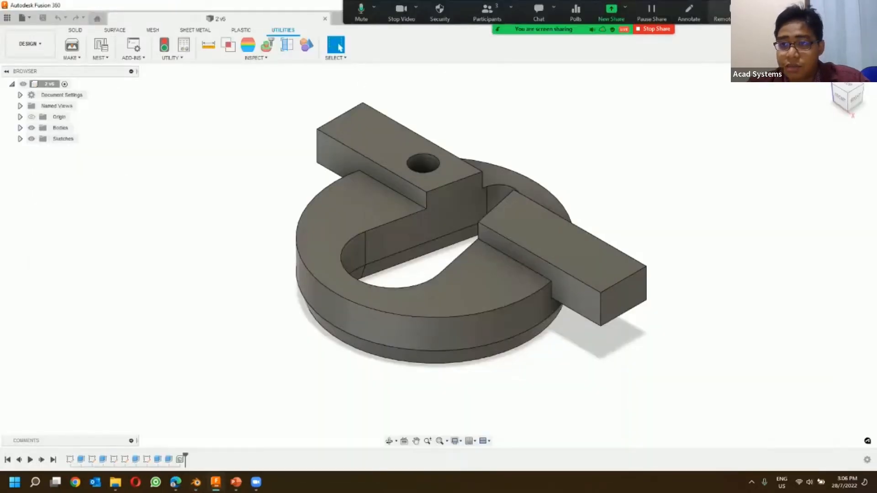
# Step: Create a new design and insert Island.obj as a mesh, keeping all mesh file types listed
pyautogui.click(713, 21)
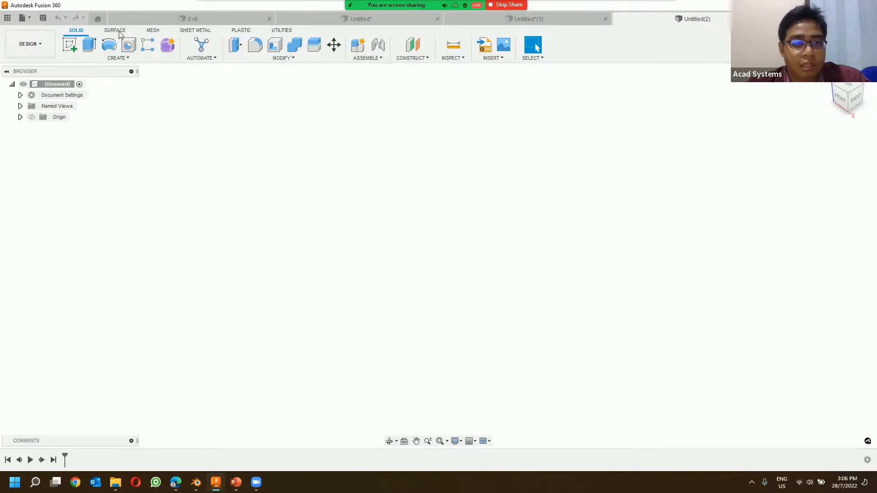
pyautogui.click(153, 31)
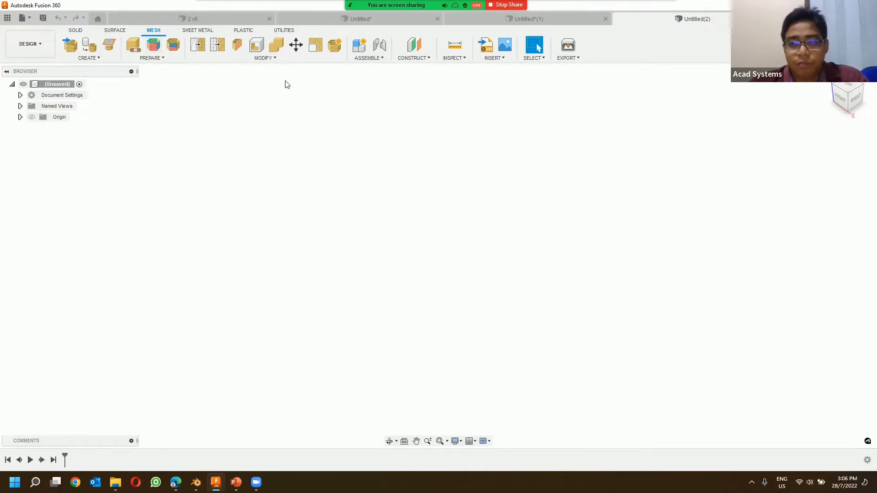
pyautogui.click(70, 52)
pyautogui.moveTo(159, 21); pyautogui.dragTo(315, 90)
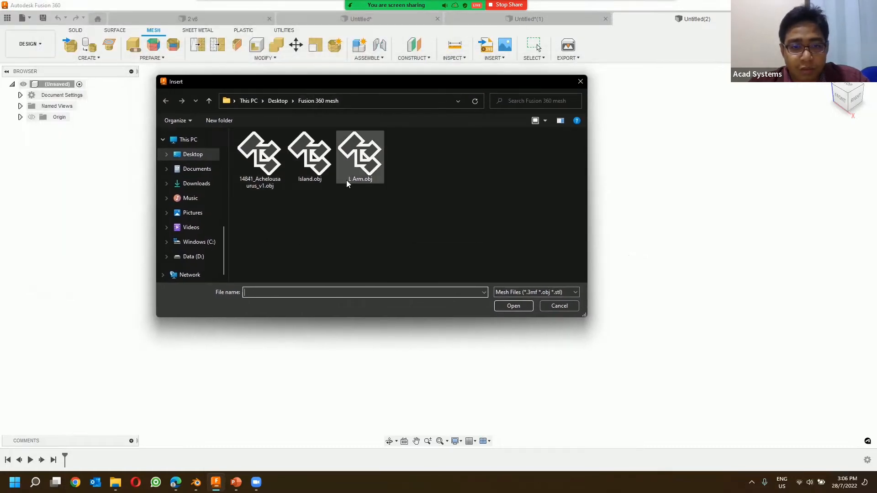
pyautogui.click(324, 182)
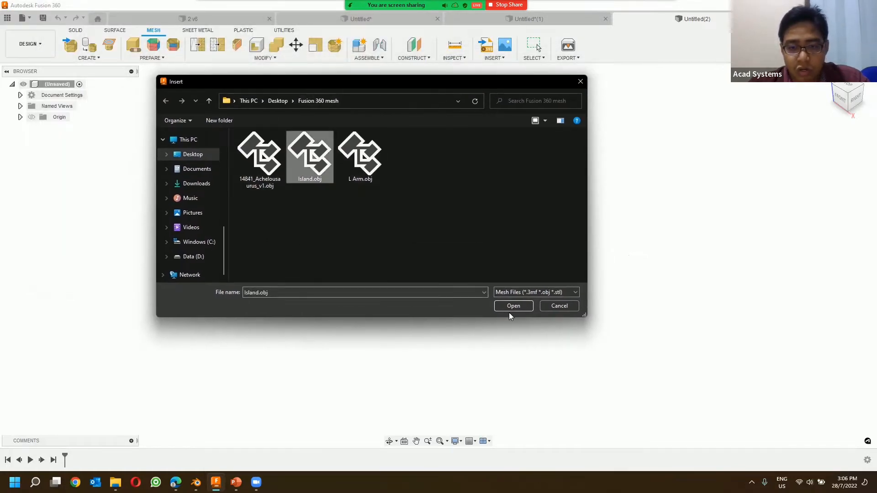
pyautogui.click(539, 292)
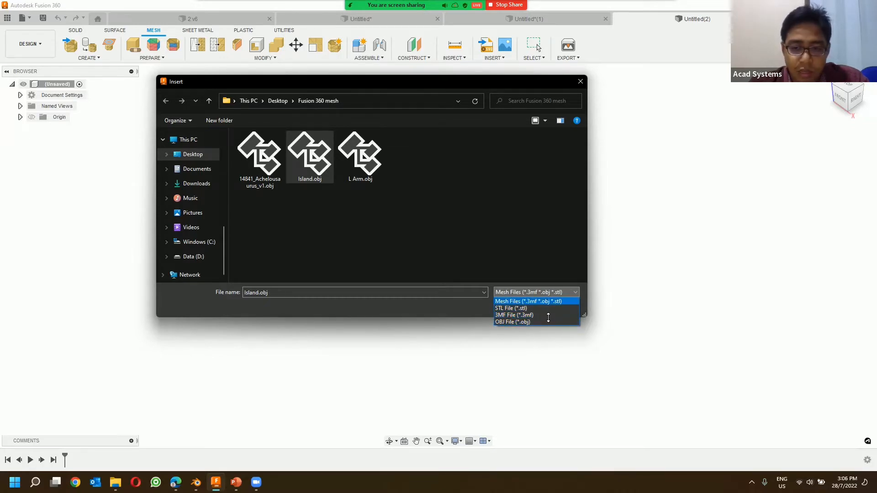
pyautogui.click(528, 301)
pyautogui.click(512, 306)
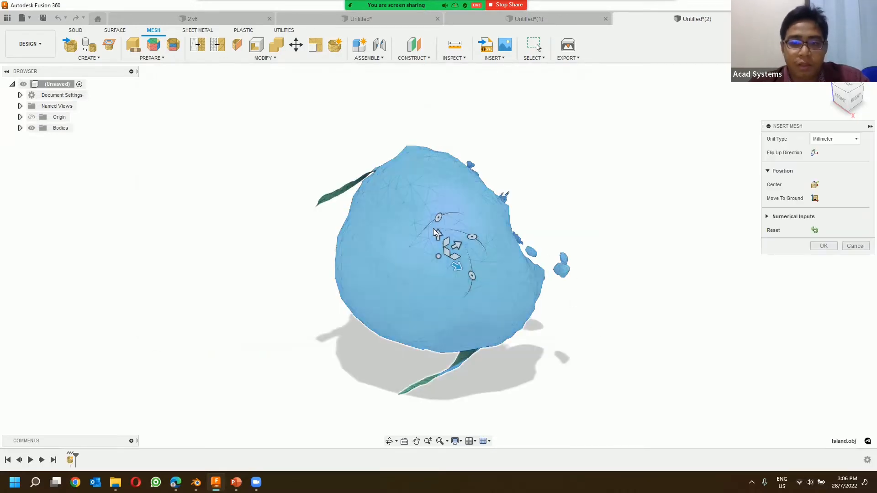
# Step: Rotate the inserted island mesh upright, accept the insertion in millimetres, and inspect its triangulated surface
pyautogui.moveTo(441, 217); pyautogui.dragTo(419, 264)
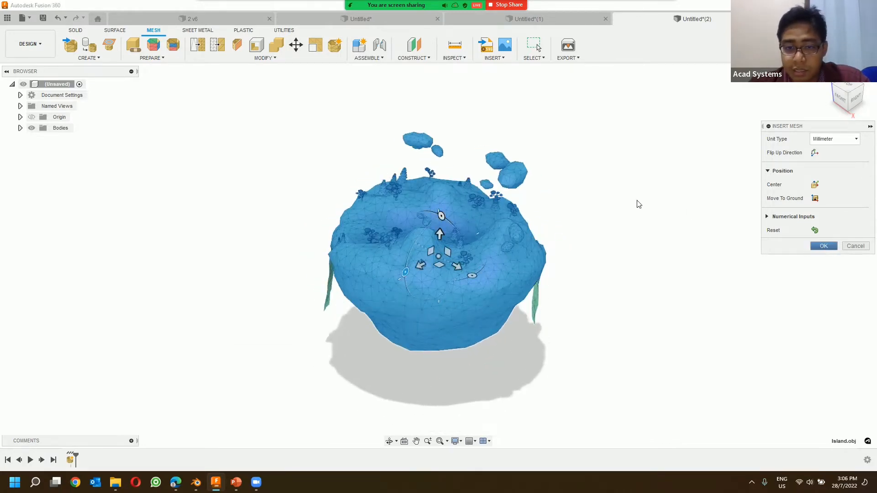
pyautogui.press('Return')
pyautogui.keyDown('shift'); pyautogui.moveTo(564, 228); pyautogui.dragTo(431, 235, button='middle'); pyautogui.keyUp('shift')
pyautogui.scroll(3, 422, 222)
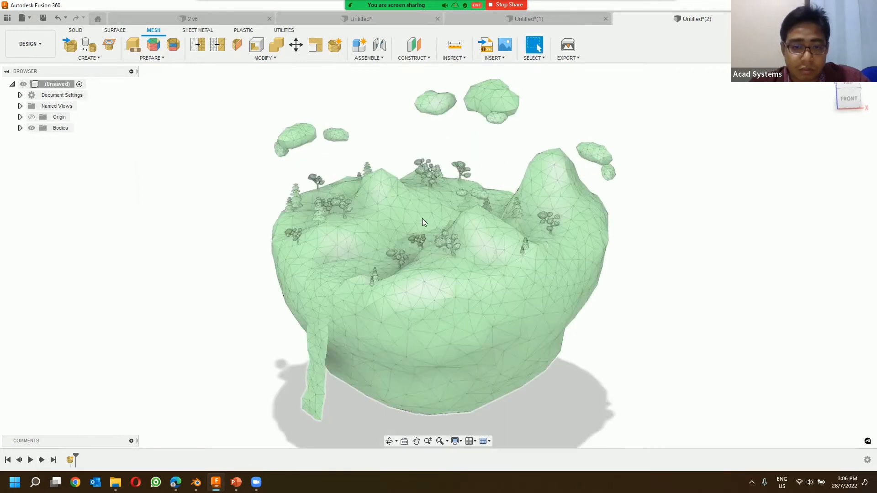
pyautogui.keyDown('shift'); pyautogui.moveTo(357, 217); pyautogui.dragTo(366, 152, button='middle'); pyautogui.keyUp('shift')
pyautogui.keyDown('shift'); pyautogui.moveTo(320, 174); pyautogui.dragTo(376, 151, button='middle'); pyautogui.keyUp('shift')
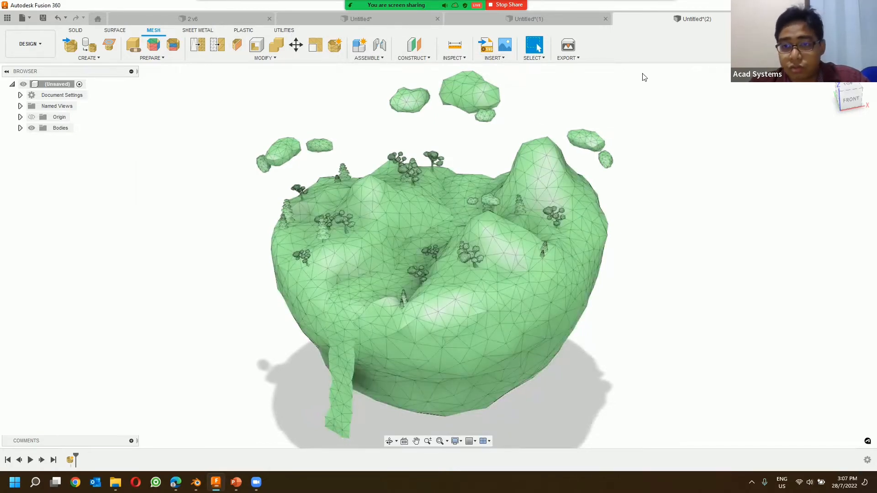
# Step: Close the island design without saving and bring up the design with the arm mesh
pyautogui.hotkey('ctrl', 'w')
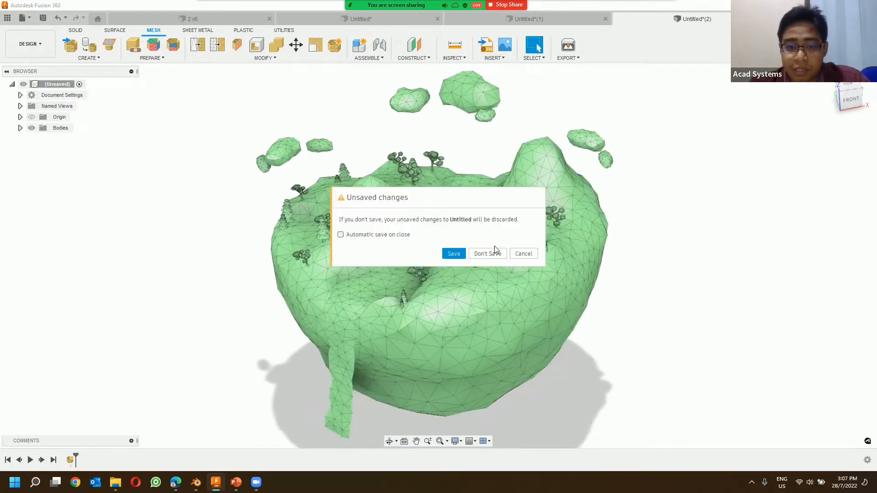
pyautogui.click(497, 251)
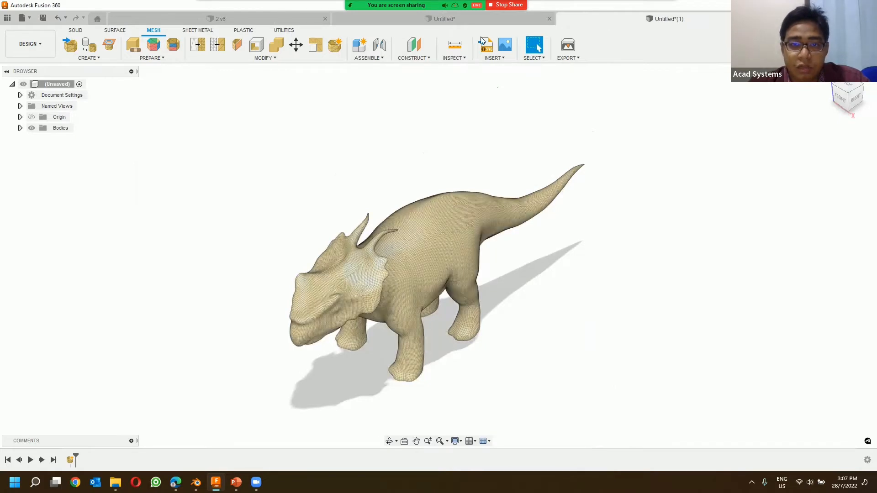
pyautogui.click(473, 19)
pyautogui.scroll(-2, 406, 226)
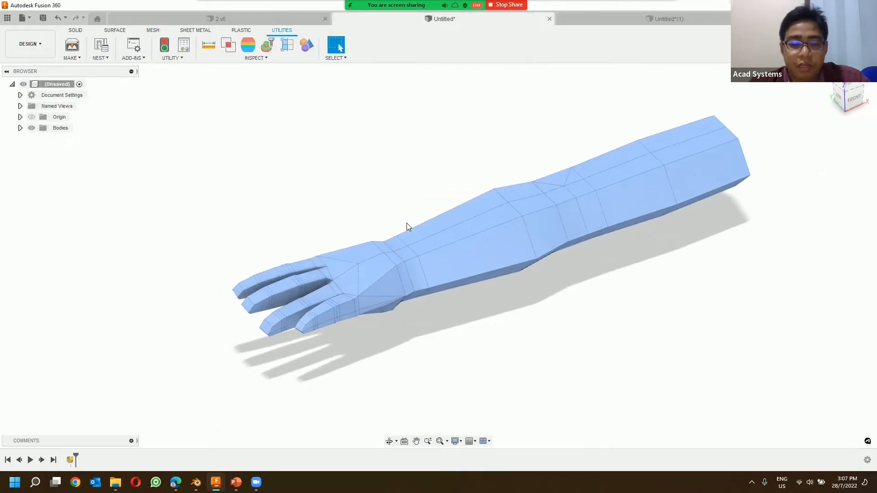
# Step: Compare the solid part in the 2 v6 design with the arm mesh, ending on the solid part
pyautogui.click(263, 21)
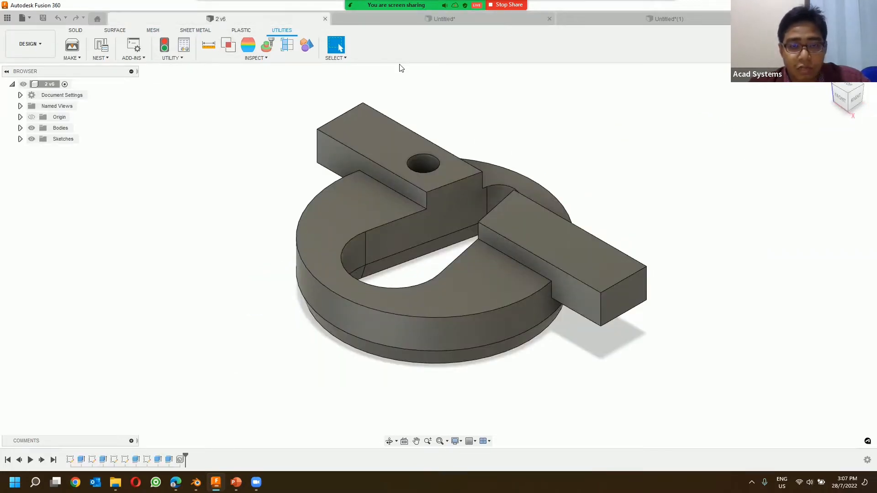
pyautogui.click(405, 22)
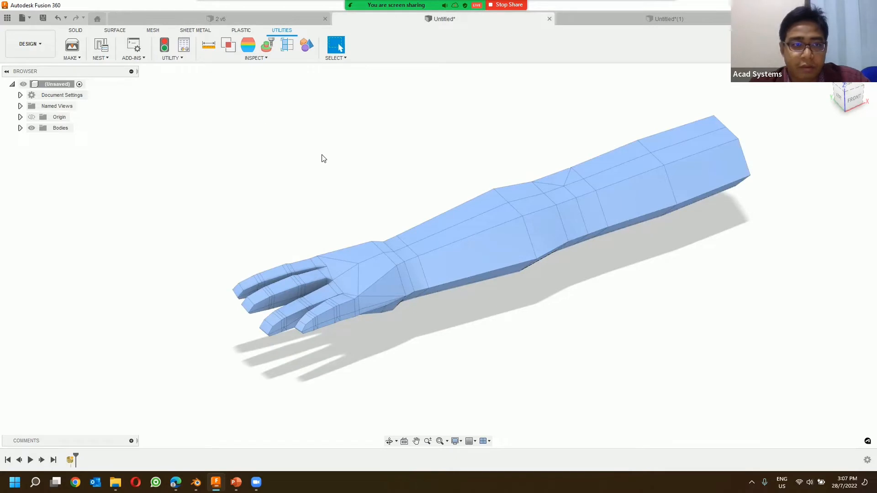
pyautogui.click(210, 18)
pyautogui.click(408, 19)
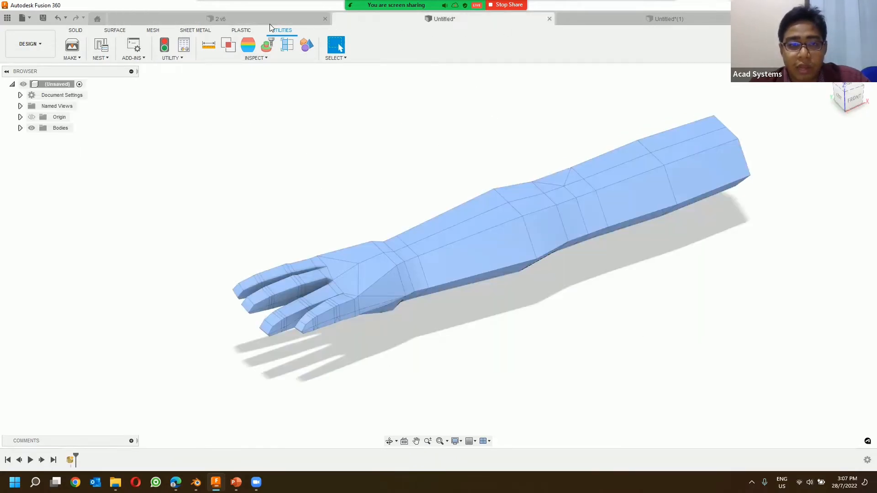
pyautogui.click(269, 21)
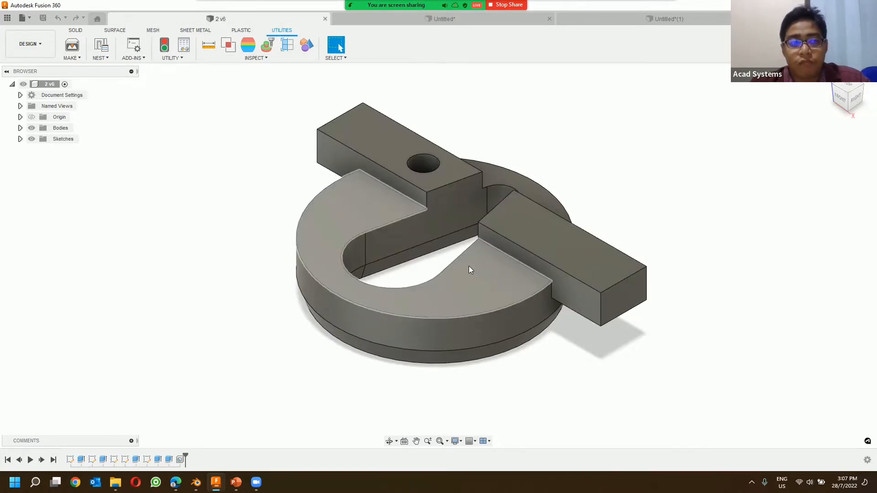
# Step: Tessellate the solid part into a mesh body with a surface deviation of 0.038 mm
pyautogui.click(156, 30)
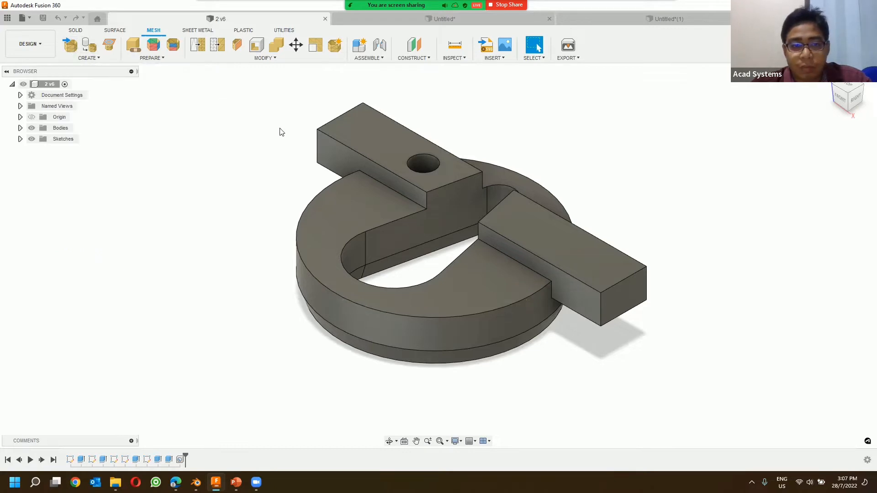
pyautogui.click(90, 49)
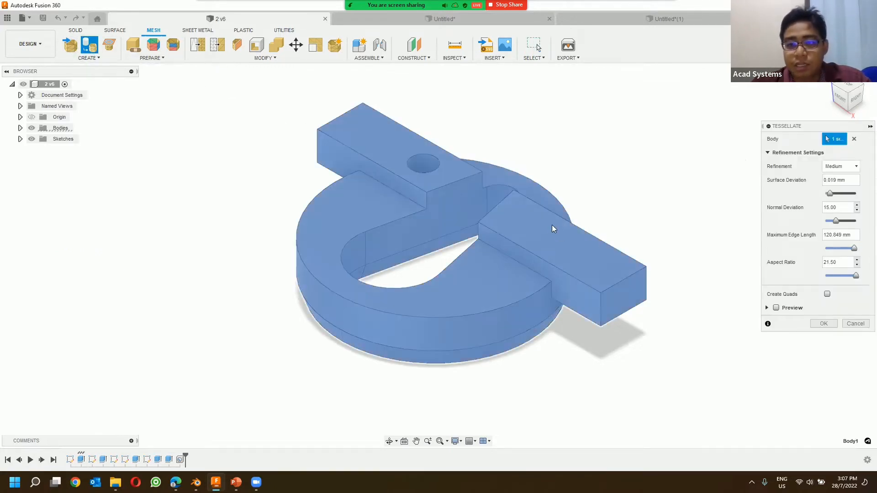
pyautogui.click(583, 238)
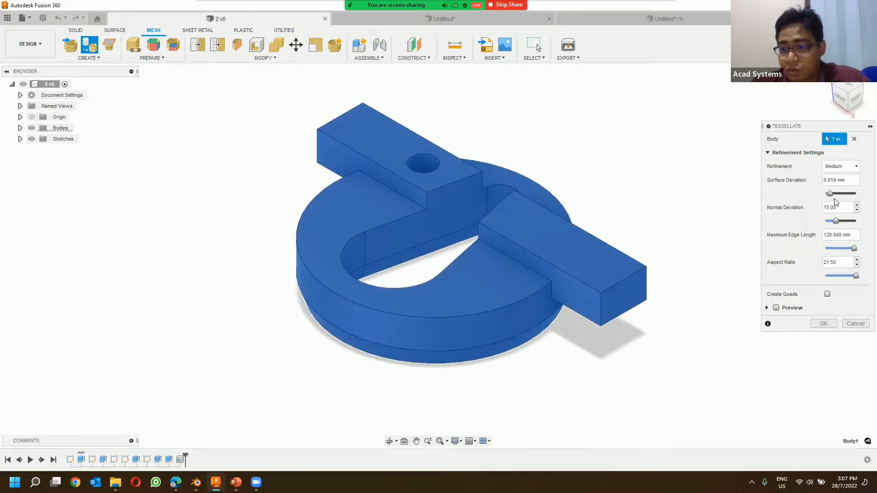
pyautogui.moveTo(833, 195); pyautogui.dragTo(838, 195)
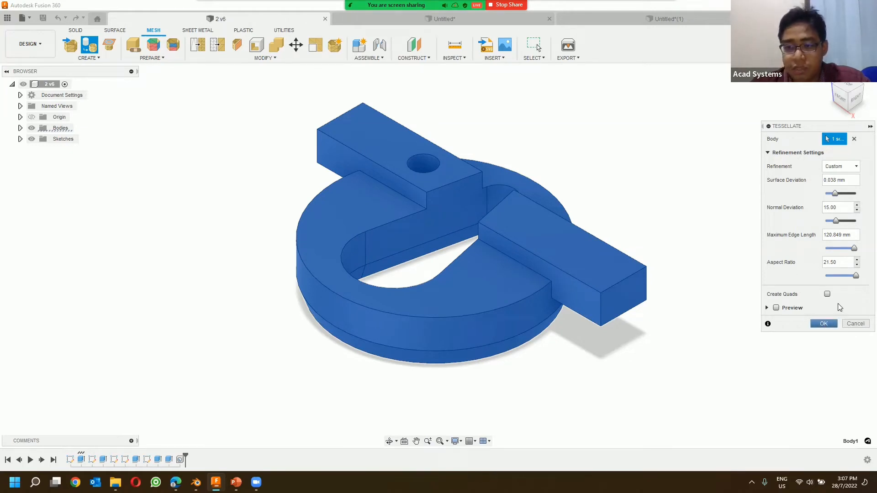
pyautogui.click(818, 322)
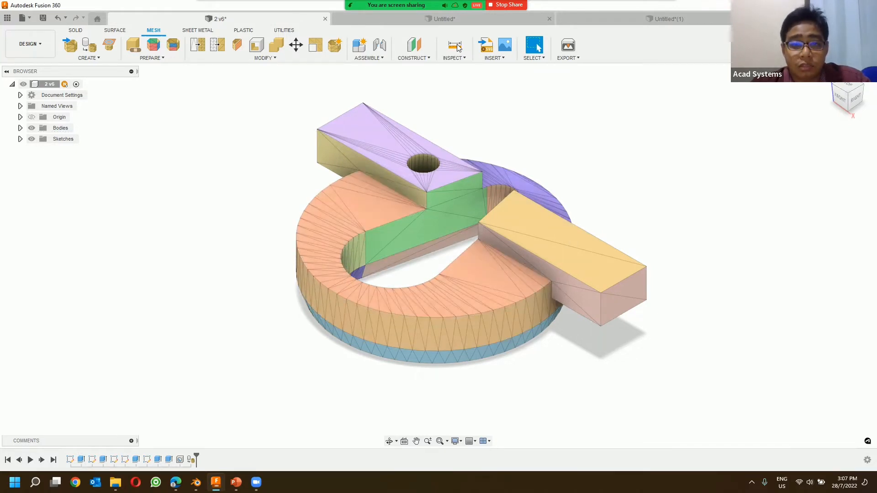
# Step: Examine the interior of the tessellated part with a section analysis on the YZ plane, and cancel the analysis
pyautogui.click(283, 32)
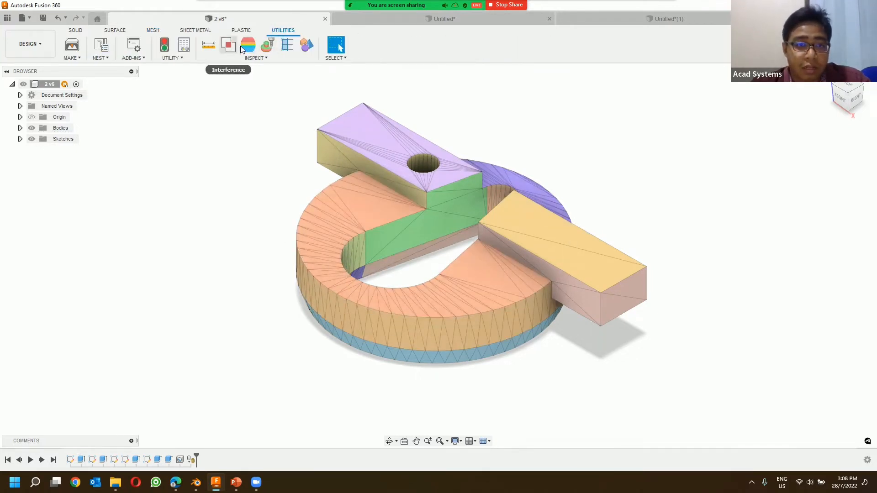
pyautogui.click(288, 44)
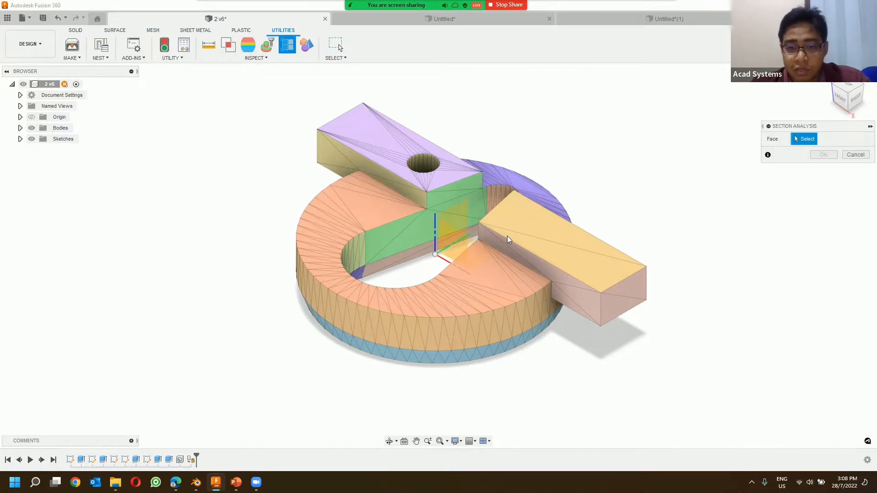
pyautogui.click(458, 223)
pyautogui.keyDown('shift'); pyautogui.moveTo(513, 291); pyautogui.dragTo(353, 275, button='middle'); pyautogui.keyUp('shift')
pyautogui.scroll(4, 350, 274)
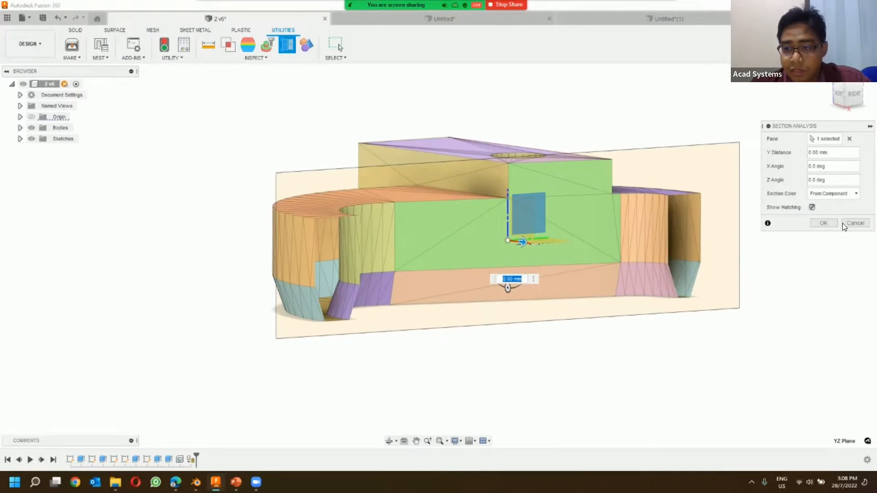
pyautogui.click(844, 224)
# Step: Compare the facets of the tessellated part with those of the arm mesh in the other design
pyautogui.keyDown('shift'); pyautogui.moveTo(560, 166); pyautogui.dragTo(520, 223, button='middle'); pyautogui.keyUp('shift')
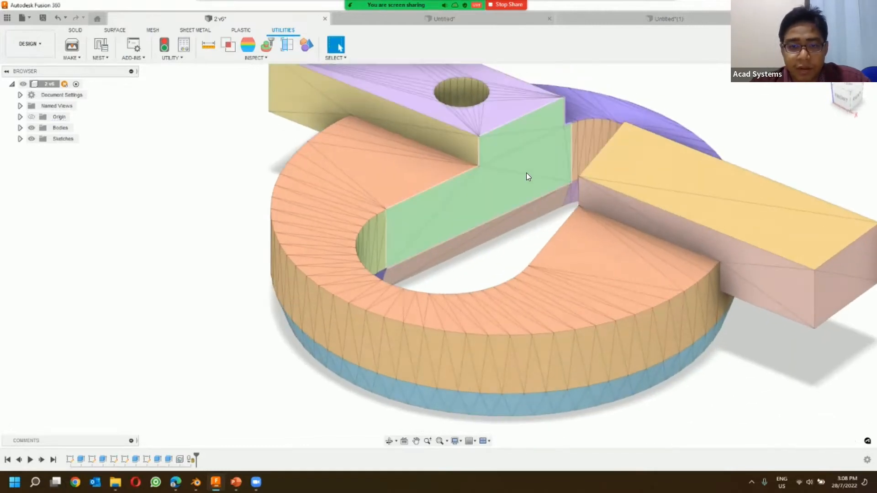
pyautogui.scroll(-2, 521, 178)
pyautogui.moveTo(497, 173)
pyautogui.keyDown('shift'); pyautogui.mouseDown(button='middle')
pyautogui.moveTo(460, 182)
pyautogui.moveTo(485, 185)
pyautogui.mouseUp(button='middle'); pyautogui.keyUp('shift')
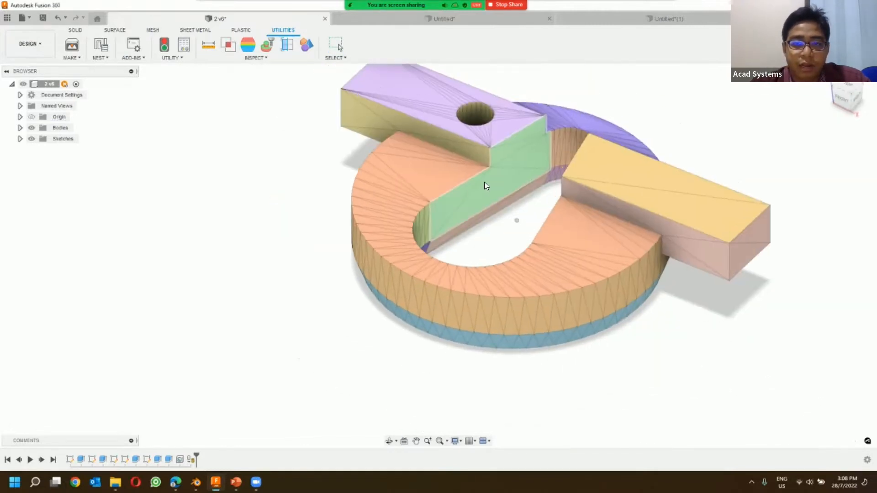
pyautogui.click(445, 18)
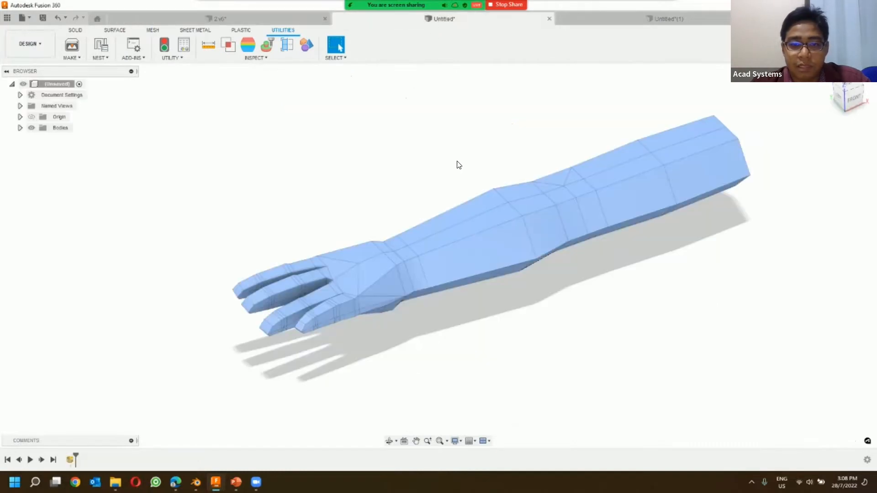
pyautogui.keyDown('shift'); pyautogui.moveTo(453, 132); pyautogui.dragTo(433, 178, button='middle'); pyautogui.keyUp('shift')
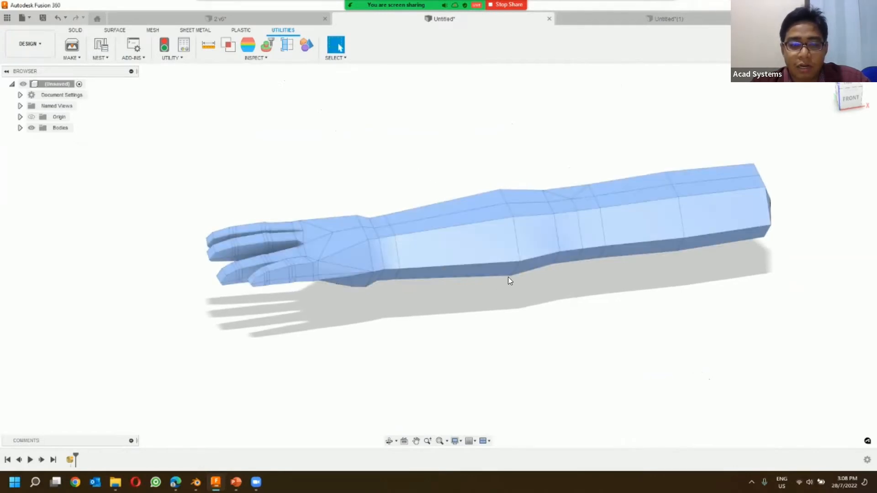
# Step: Inspect four face groups of the tessellated part by selecting each in turn, clear the selection, and return to the arm mesh design
pyautogui.click(201, 18)
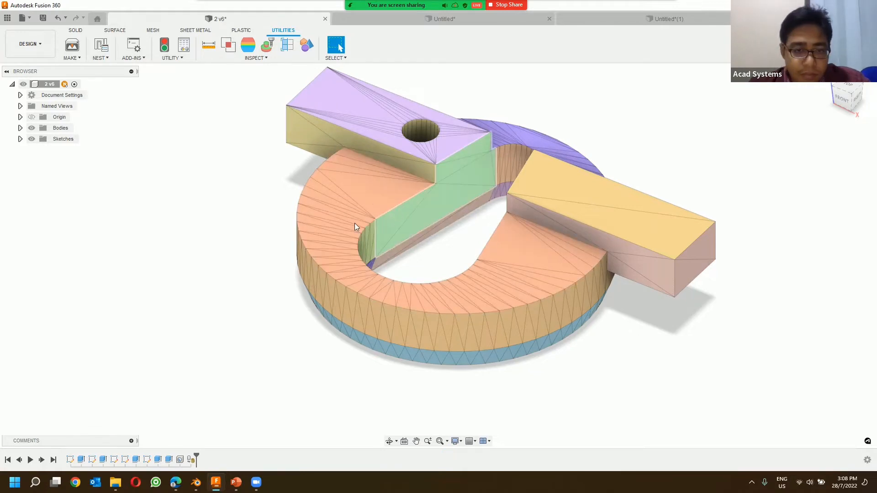
pyautogui.keyDown('shift'); pyautogui.moveTo(354, 223); pyautogui.dragTo(378, 181, button='middle'); pyautogui.keyUp('shift')
pyautogui.click(377, 184)
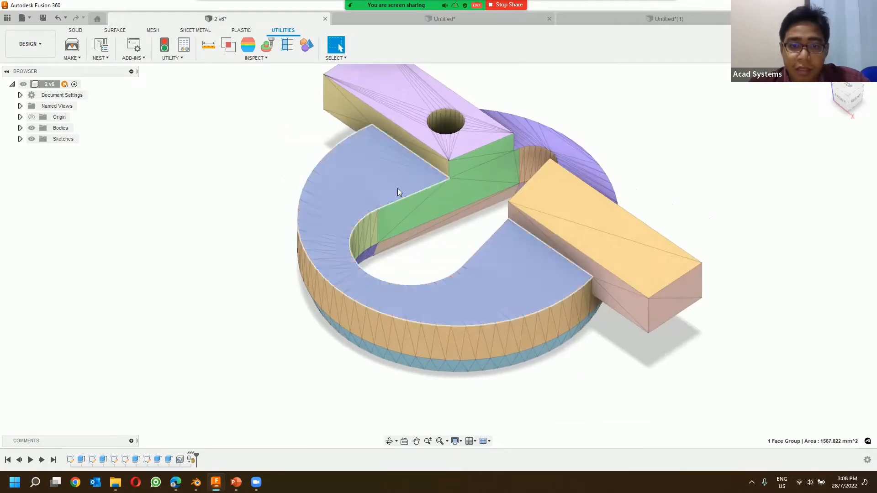
pyautogui.click(450, 205)
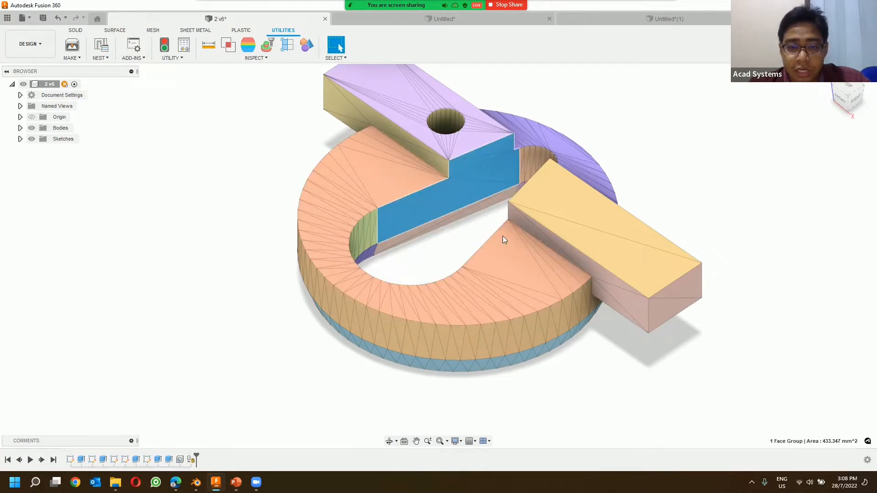
pyautogui.click(483, 134)
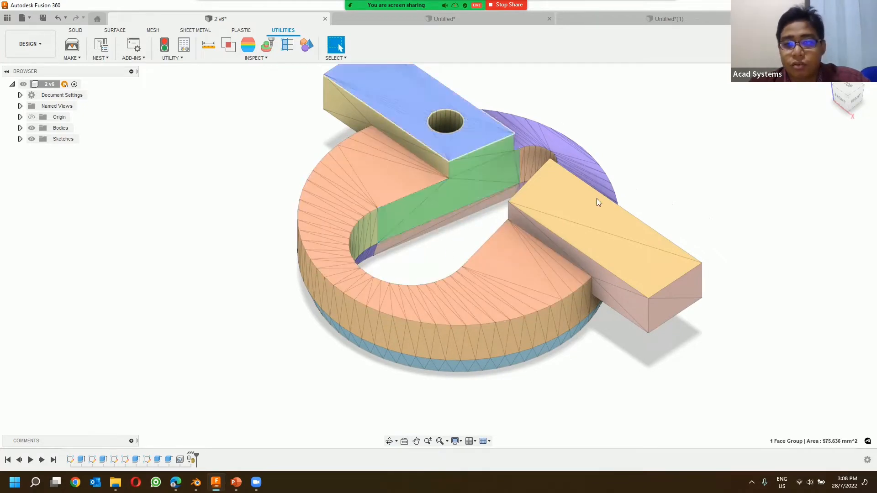
pyautogui.click(597, 164)
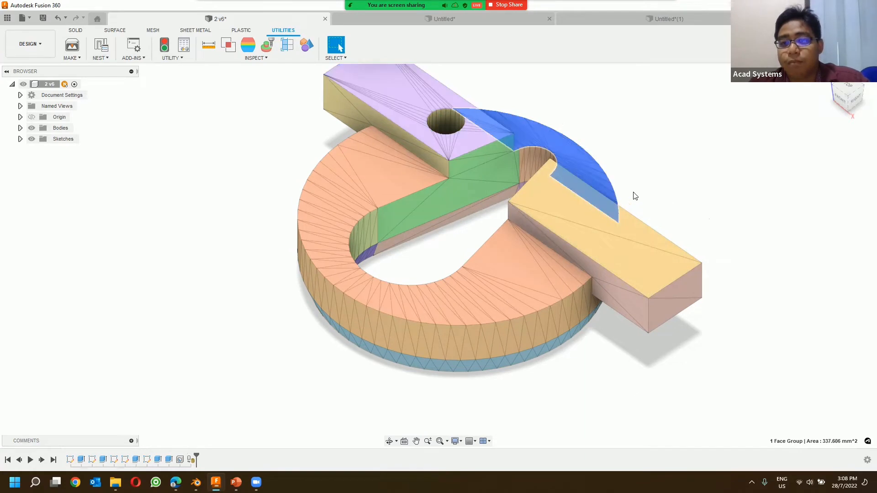
pyautogui.press('Escape')
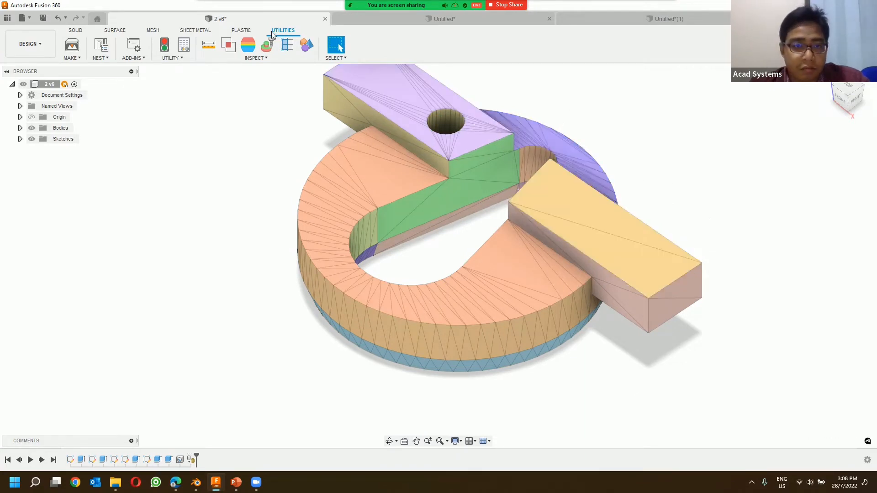
pyautogui.click(437, 21)
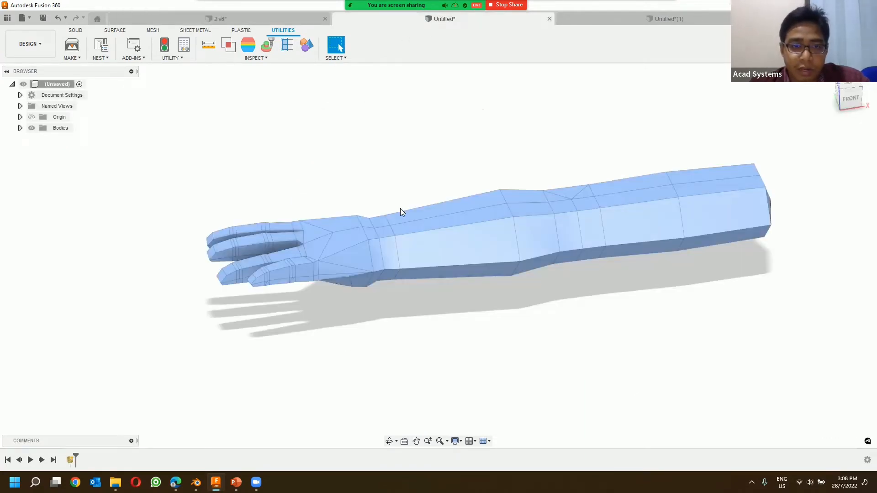
# Step: Compare selecting the whole arm mesh with selecting three individual face groups of the tessellated part, and clear the arm selection
pyautogui.click(403, 222)
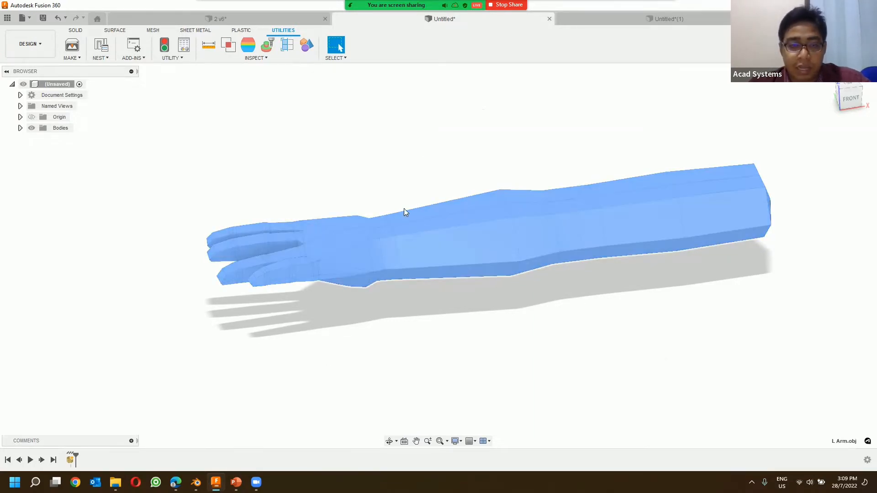
pyautogui.click(231, 19)
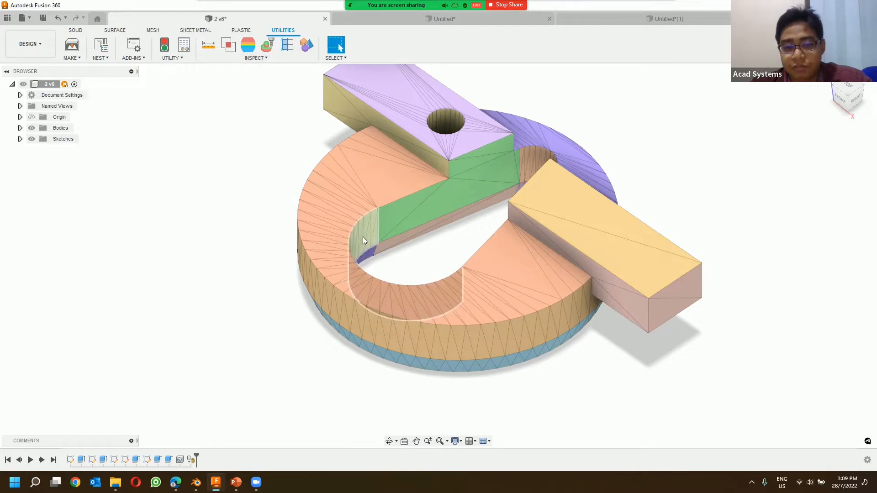
pyautogui.click(471, 201)
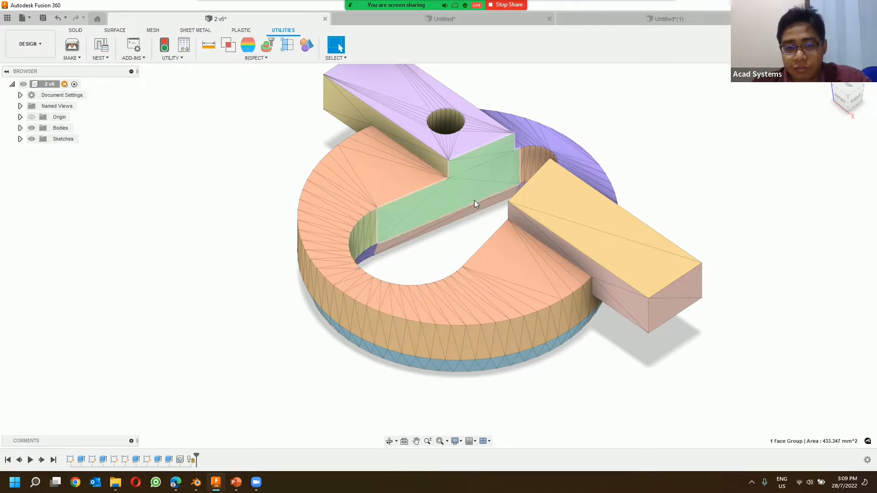
pyautogui.click(389, 175)
pyautogui.click(419, 143)
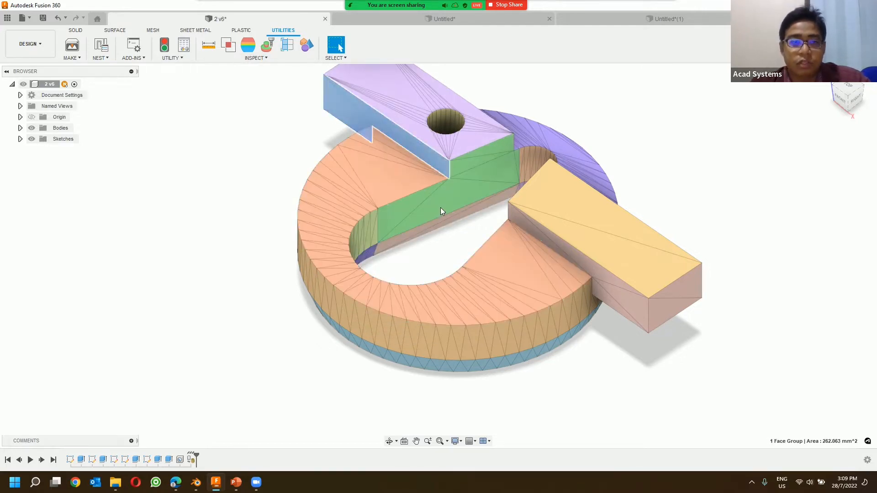
pyautogui.click(149, 31)
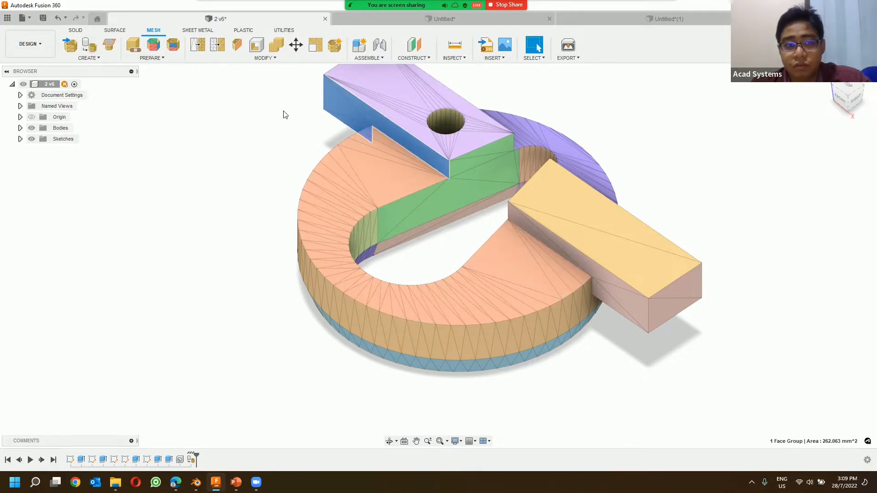
pyautogui.click(437, 21)
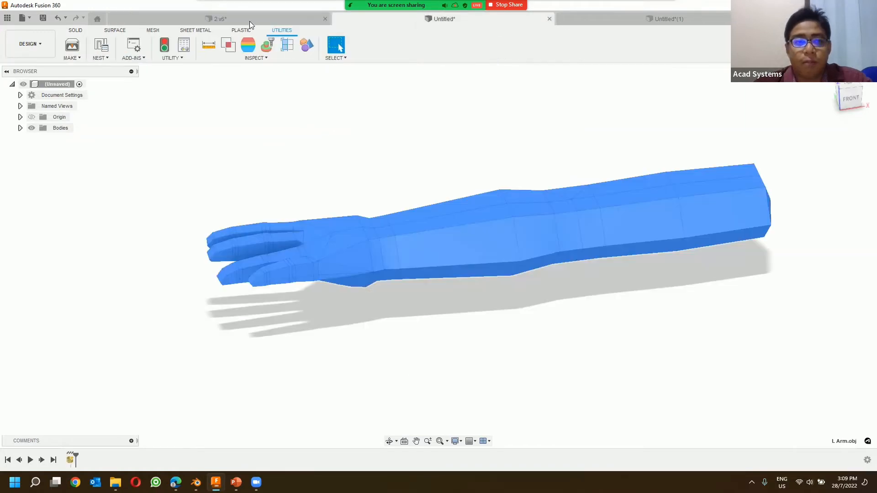
pyautogui.click(329, 138)
pyautogui.click(153, 31)
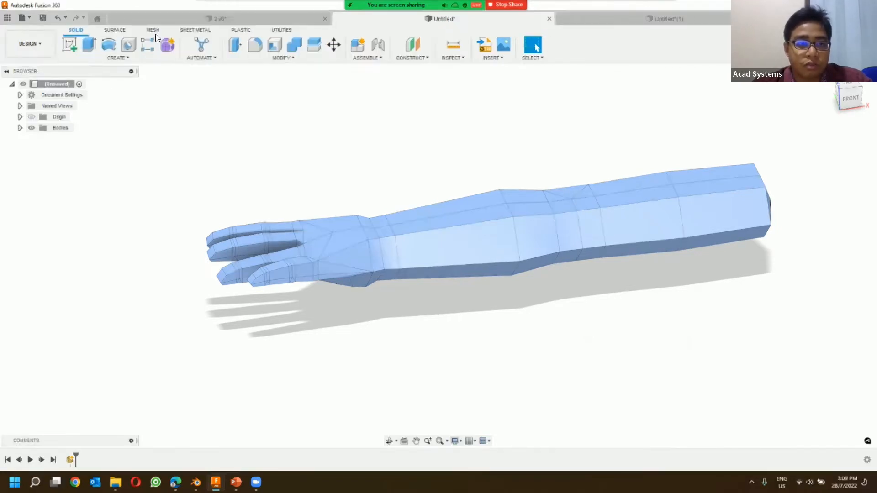
pyautogui.click(78, 30)
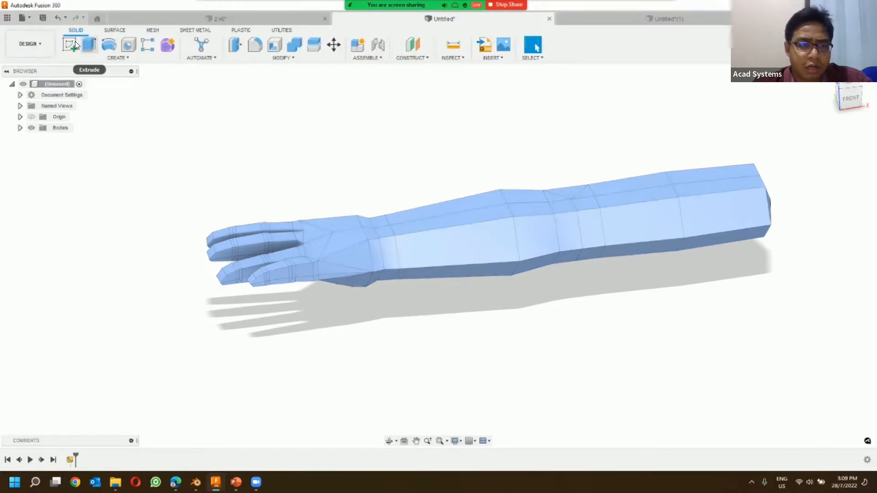
pyautogui.click(71, 42)
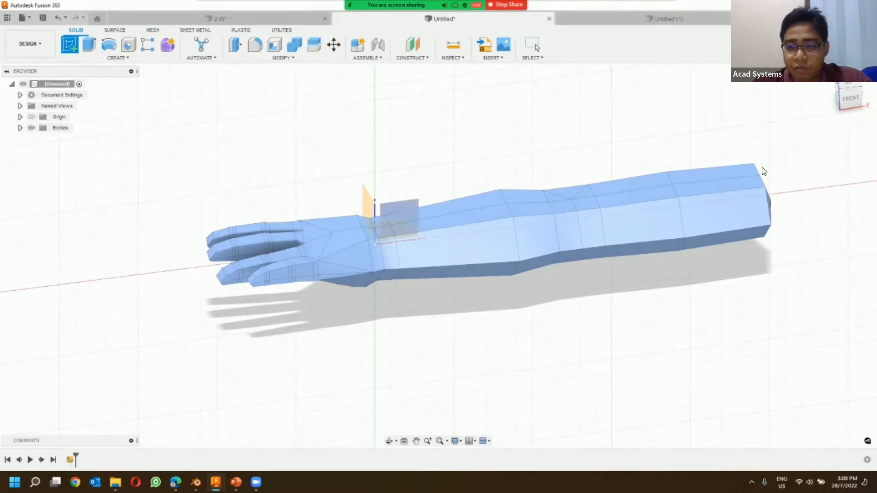
pyautogui.keyDown('shift'); pyautogui.moveTo(618, 210); pyautogui.dragTo(451, 203, button='middle'); pyautogui.keyUp('shift')
pyautogui.press('Escape')
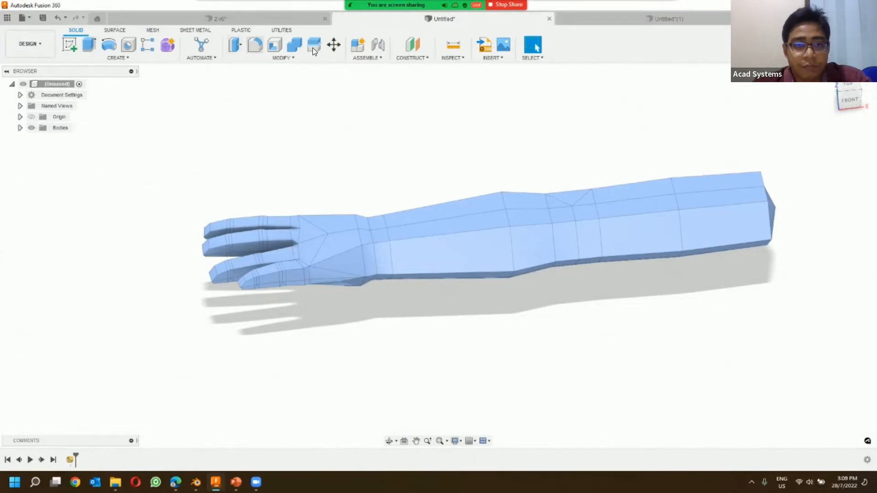
# Step: Convert the arm mesh to a solid body using the Parametric operation and the Faceted method
pyautogui.click(154, 30)
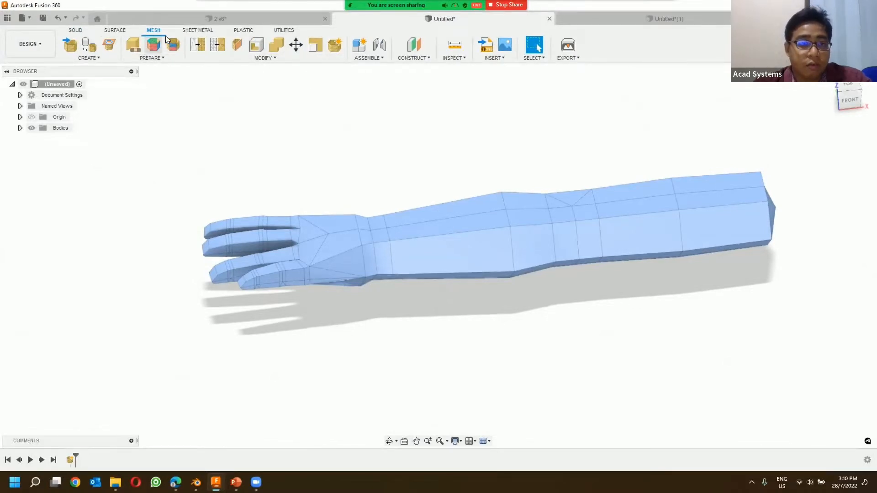
pyautogui.click(260, 58)
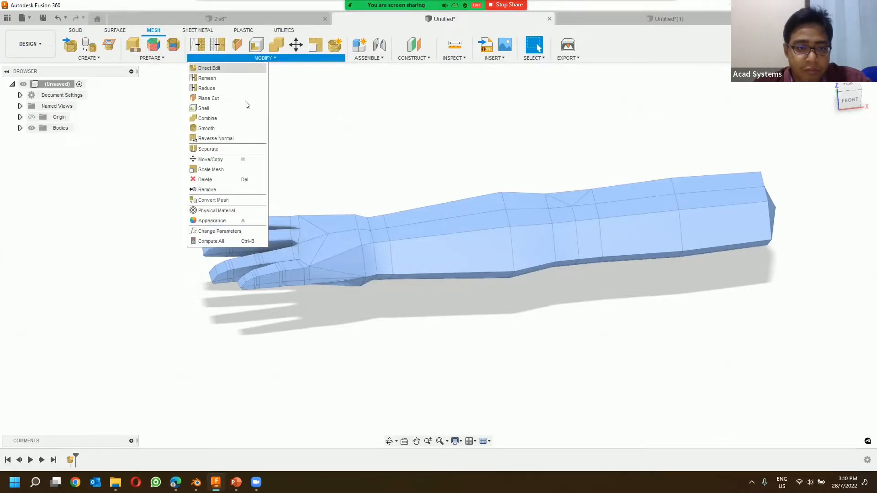
pyautogui.click(231, 200)
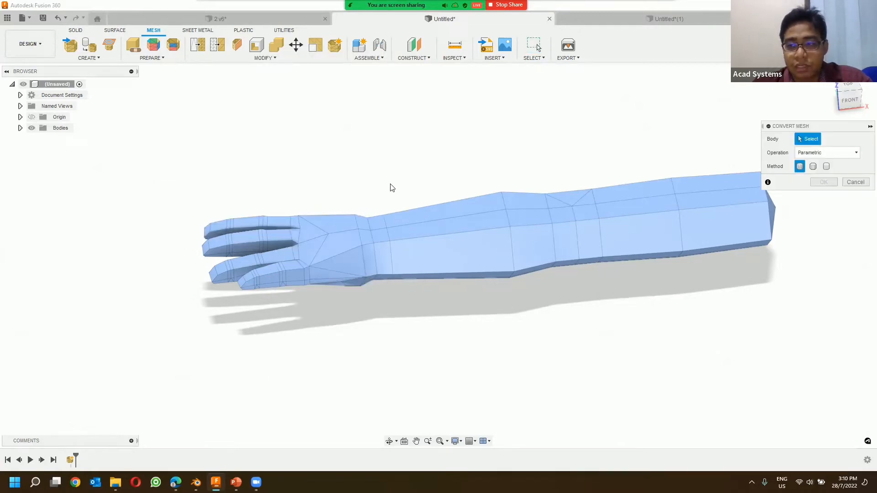
pyautogui.moveTo(762, 135); pyautogui.dragTo(637, 107)
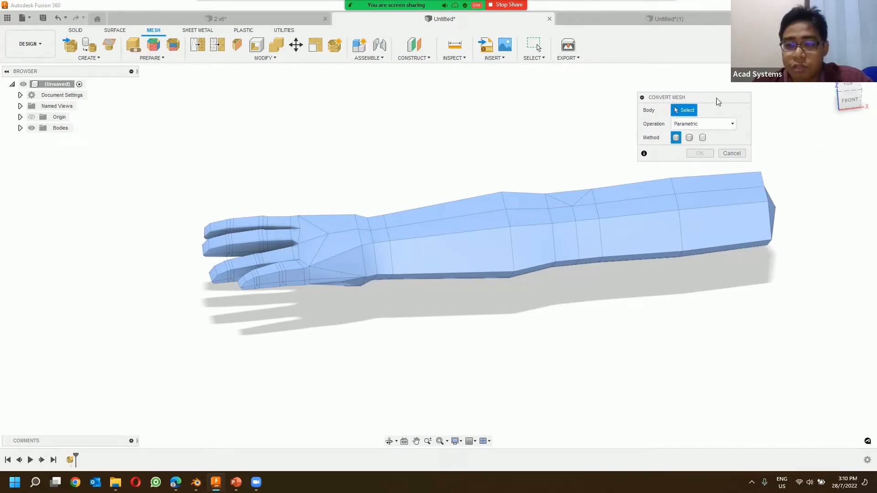
pyautogui.click(687, 126)
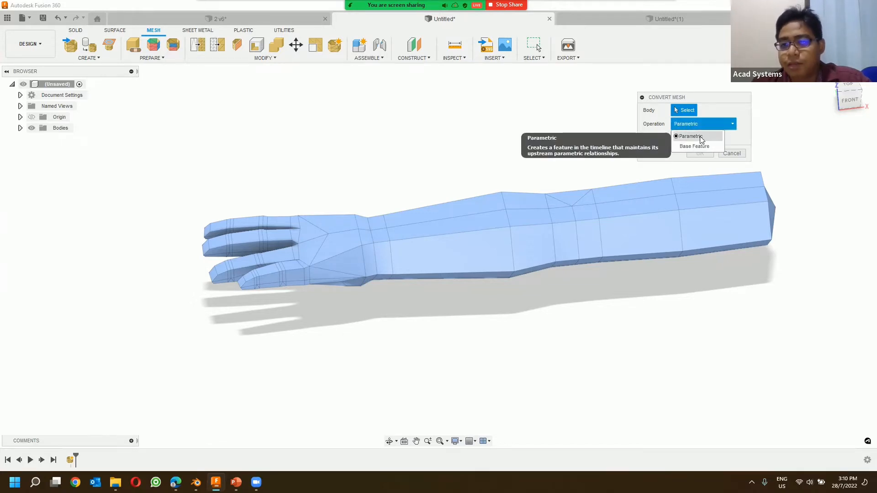
pyautogui.click(718, 108)
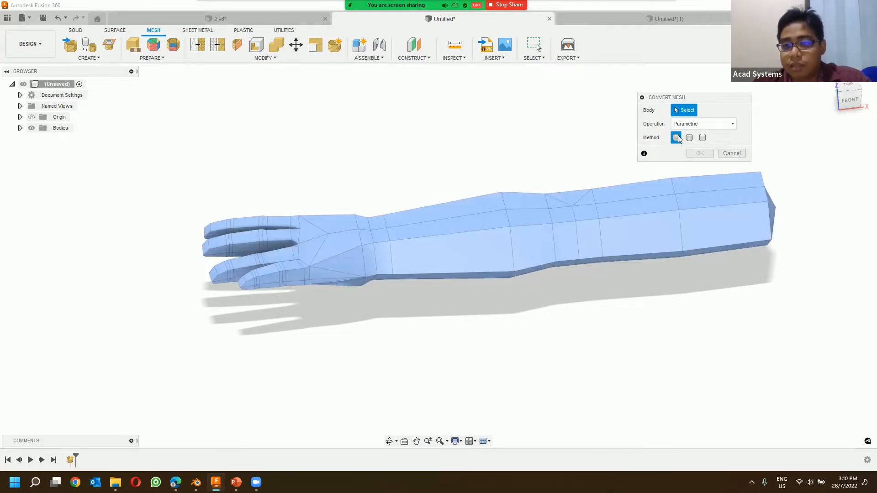
pyautogui.click(705, 125)
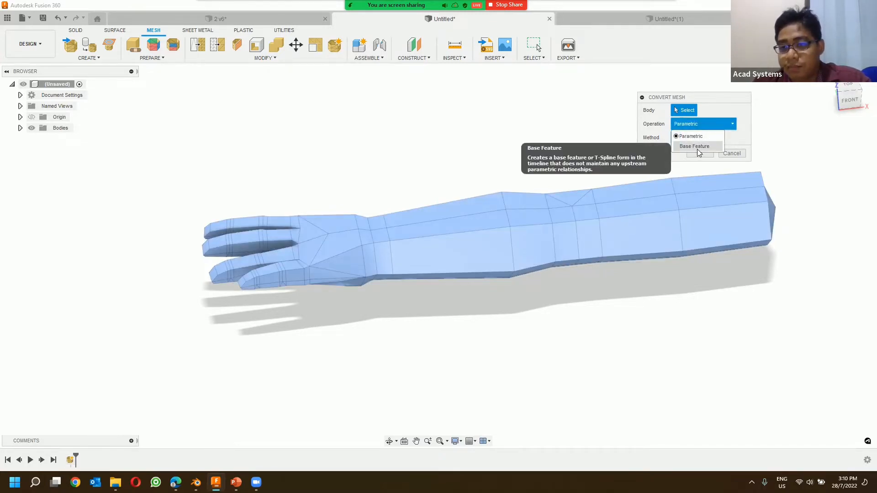
pyautogui.click(711, 137)
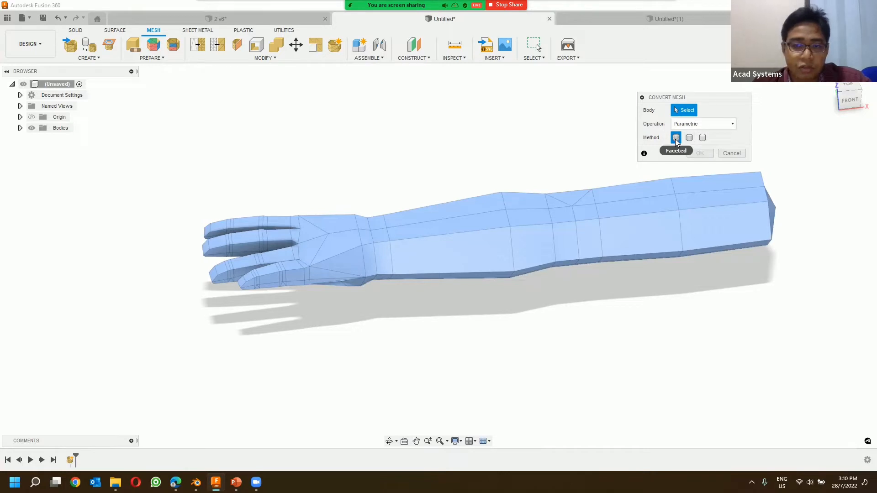
pyautogui.click(681, 217)
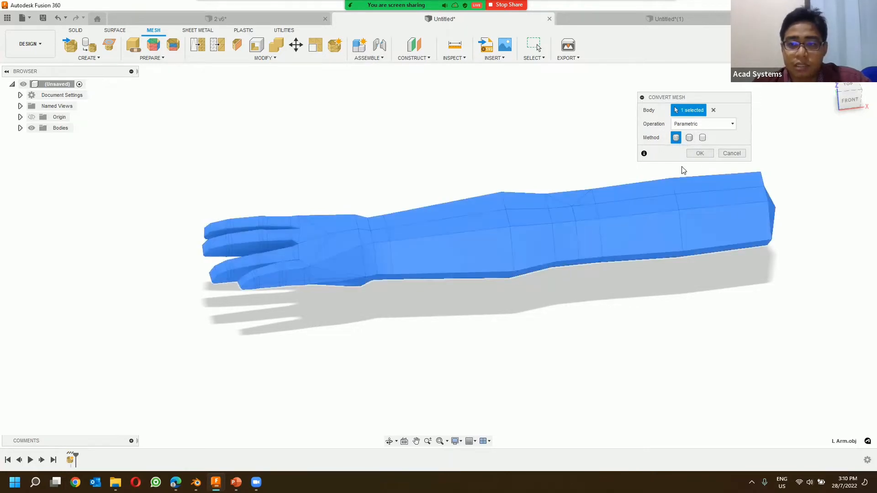
pyautogui.click(699, 153)
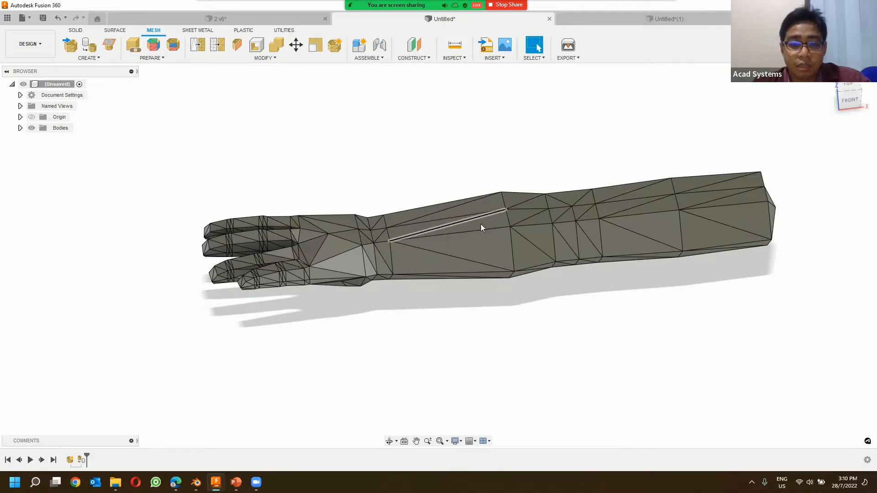
# Step: Examine the interior of the converted arm with a section analysis on an origin plane, and cancel the analysis
pyautogui.keyDown('shift'); pyautogui.moveTo(348, 218); pyautogui.dragTo(411, 235, button='middle'); pyautogui.keyUp('shift')
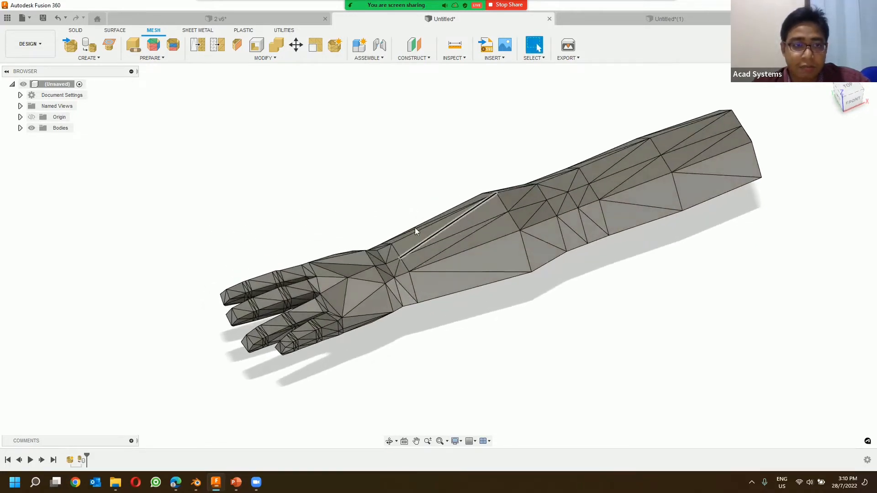
pyautogui.click(81, 32)
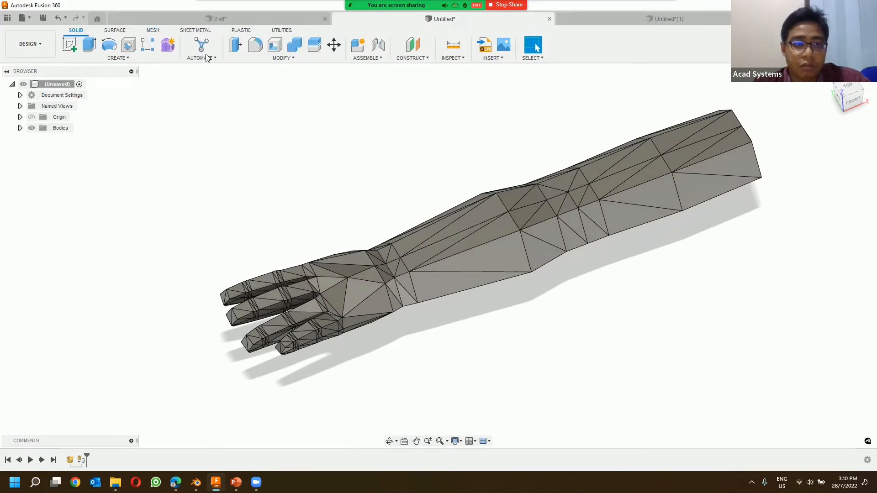
pyautogui.keyDown('shift'); pyautogui.moveTo(473, 164); pyautogui.dragTo(347, 105, button='middle'); pyautogui.keyUp('shift')
pyautogui.click(283, 30)
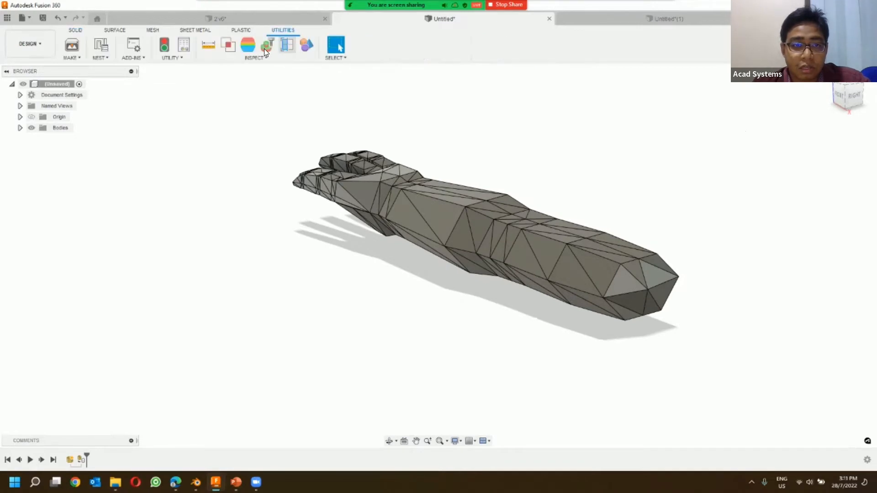
pyautogui.click(288, 50)
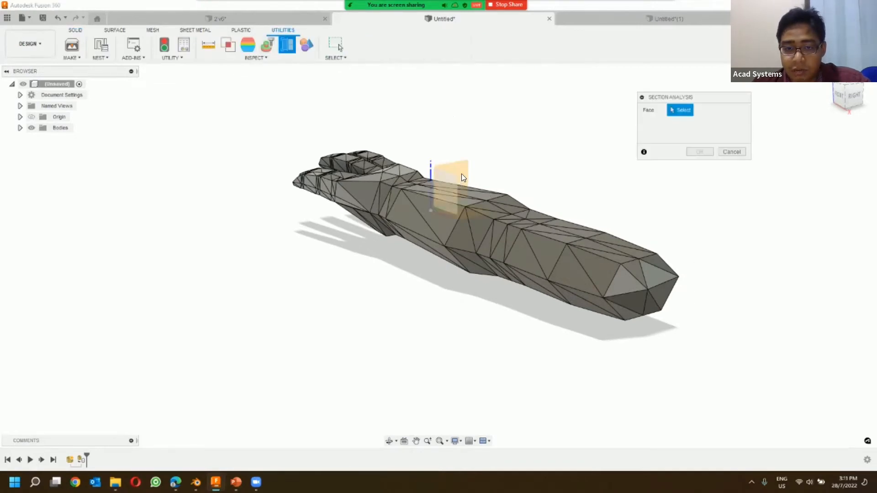
pyautogui.click(470, 183)
pyautogui.moveTo(446, 213); pyautogui.dragTo(564, 299)
pyautogui.click(731, 194)
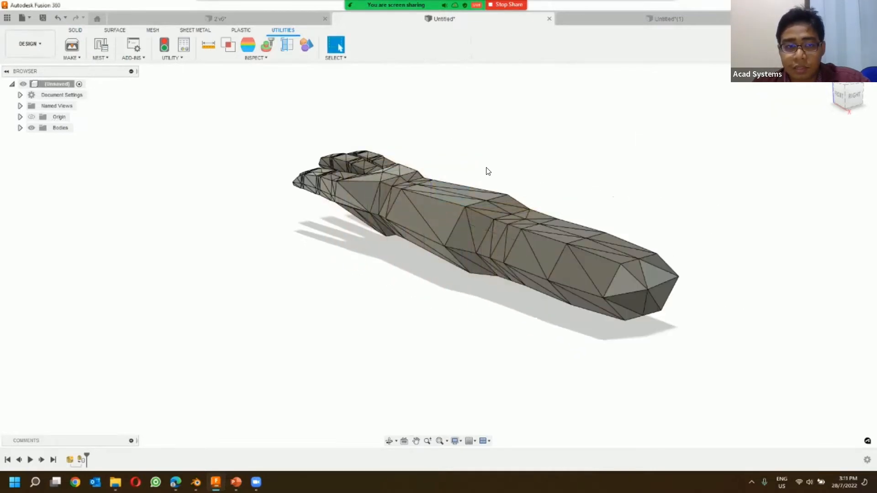
# Step: Undo the arm's conversion to a solid and reopen Convert Mesh in the arm design
pyautogui.click(75, 29)
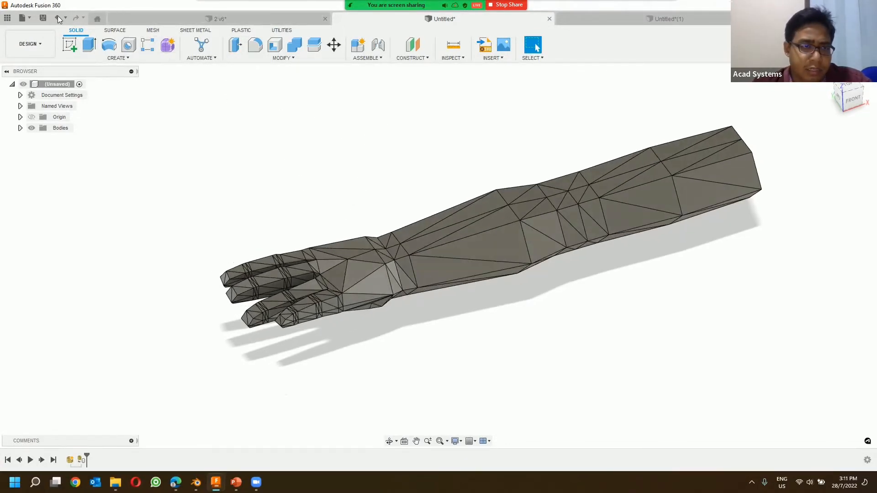
pyautogui.click(57, 17)
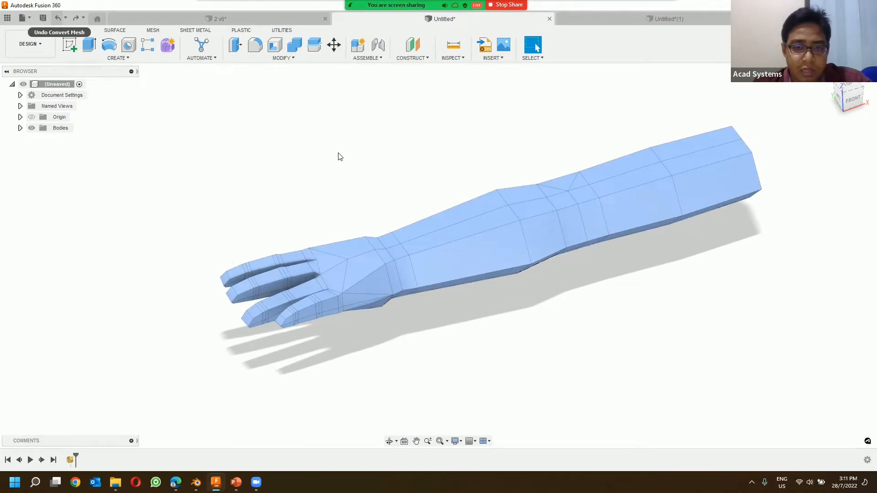
pyautogui.click(304, 58)
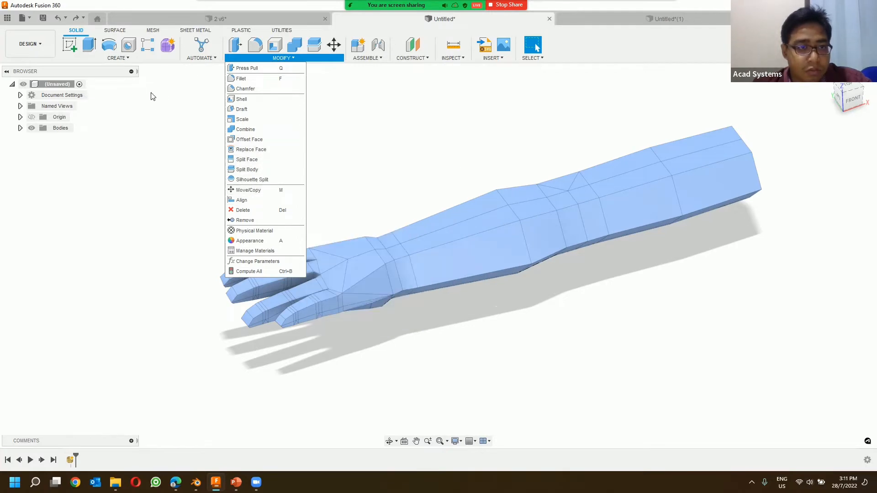
pyautogui.click(151, 31)
pyautogui.click(264, 59)
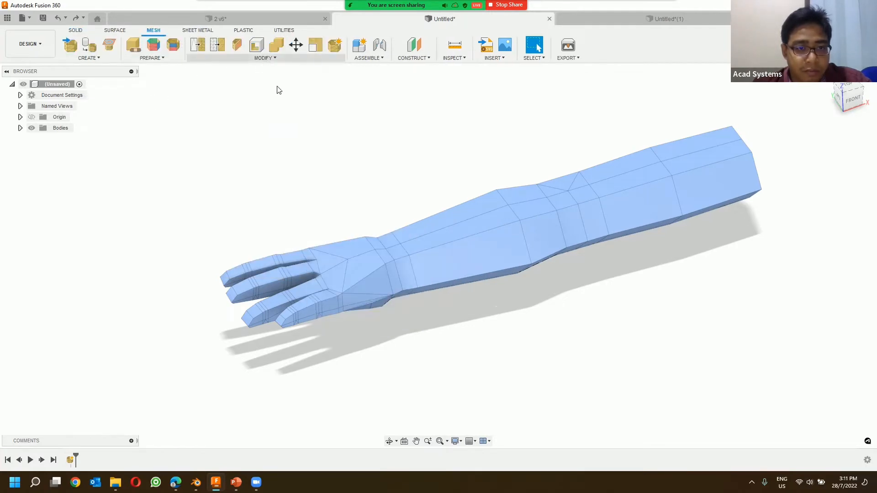
pyautogui.click(213, 200)
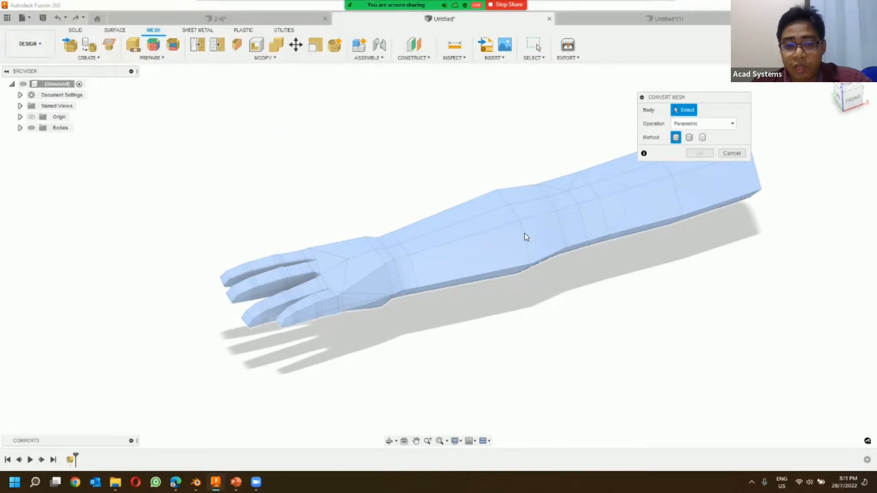
pyautogui.keyDown('shift'); pyautogui.moveTo(470, 174); pyautogui.dragTo(447, 267, button='middle'); pyautogui.keyUp('shift')
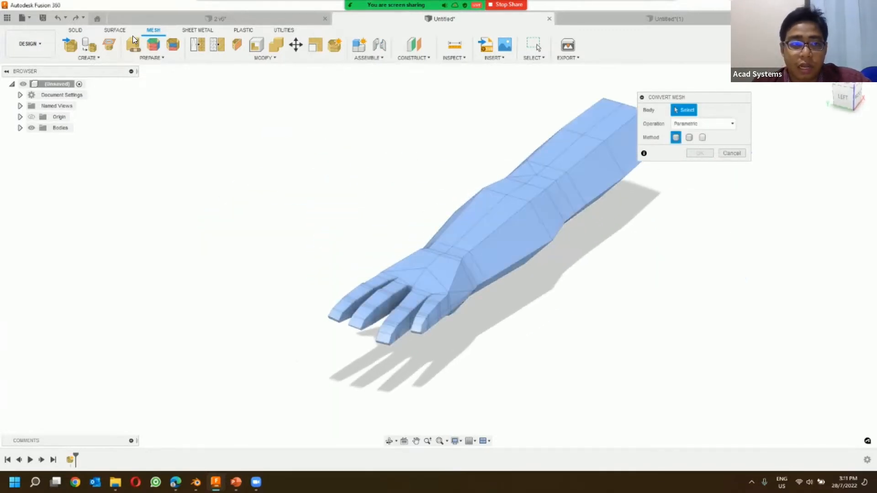
# Step: Try to convert the tessellated ring part to a solid body with the Parametric operation and the Organic method
pyautogui.click(211, 17)
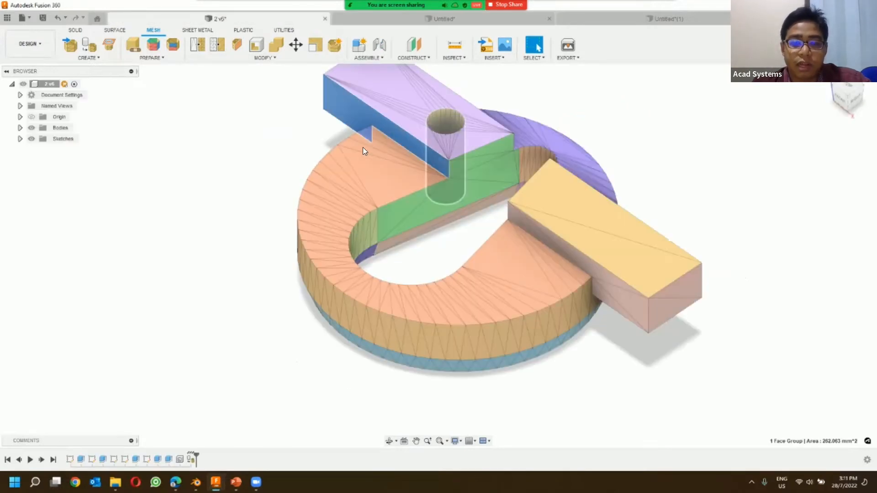
pyautogui.click(265, 58)
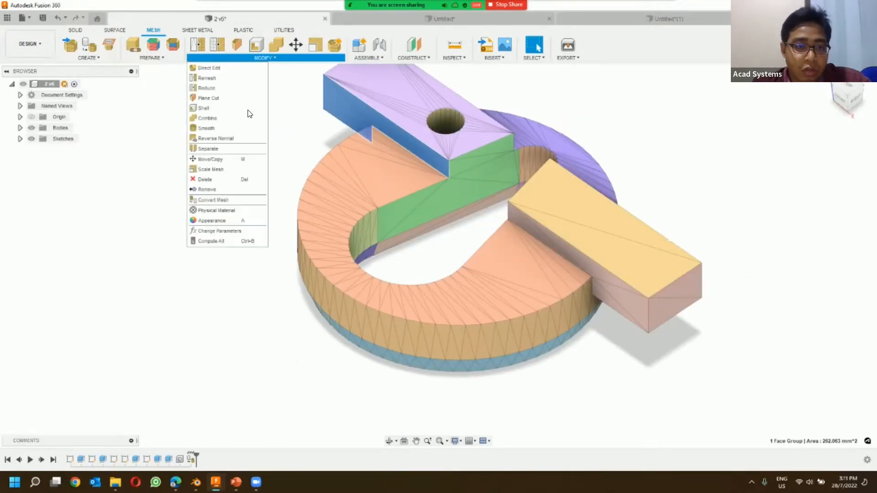
pyautogui.click(600, 194)
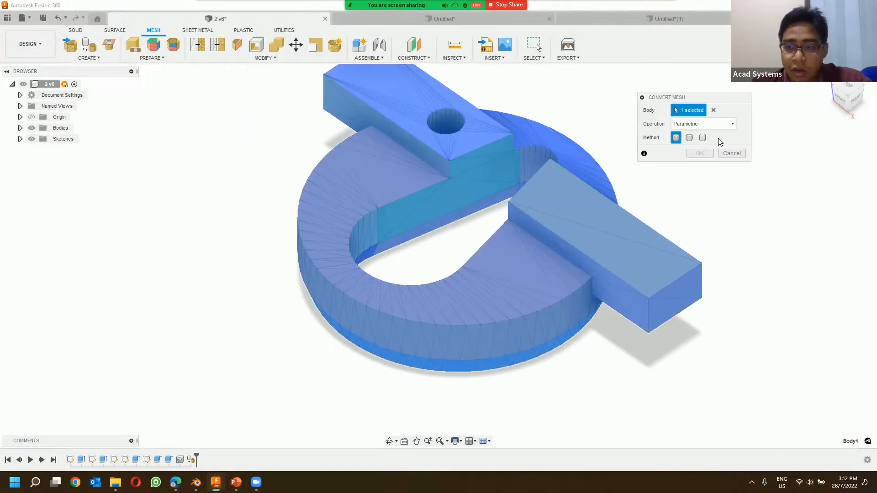
pyautogui.click(702, 138)
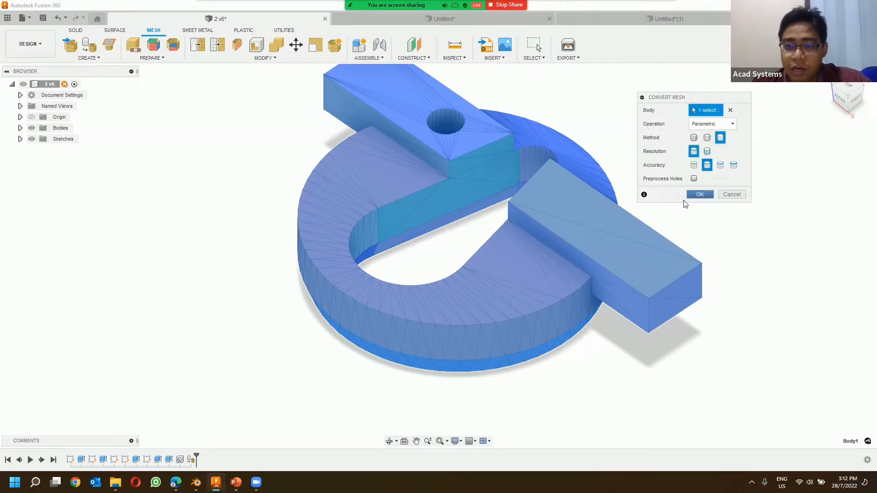
pyautogui.press('Return')
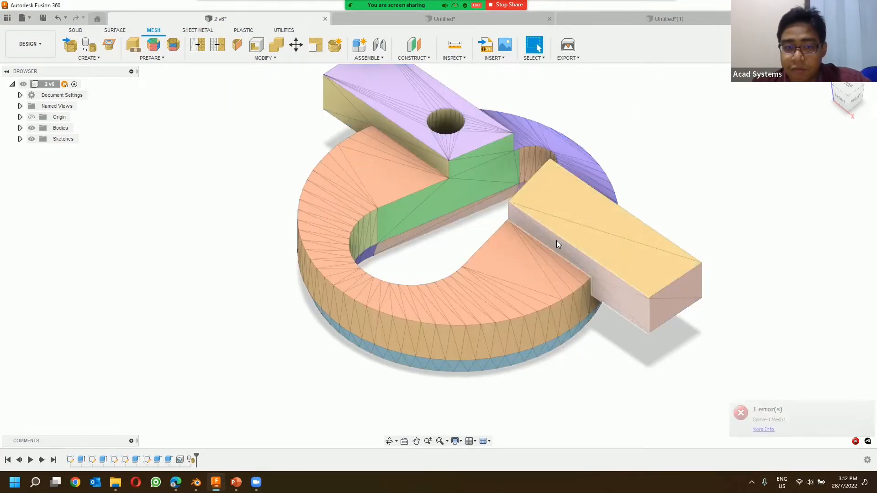
# Step: Convert the arm mesh in the untitled design to a solid body using the Parametric operation and the Organic method
pyautogui.click(416, 19)
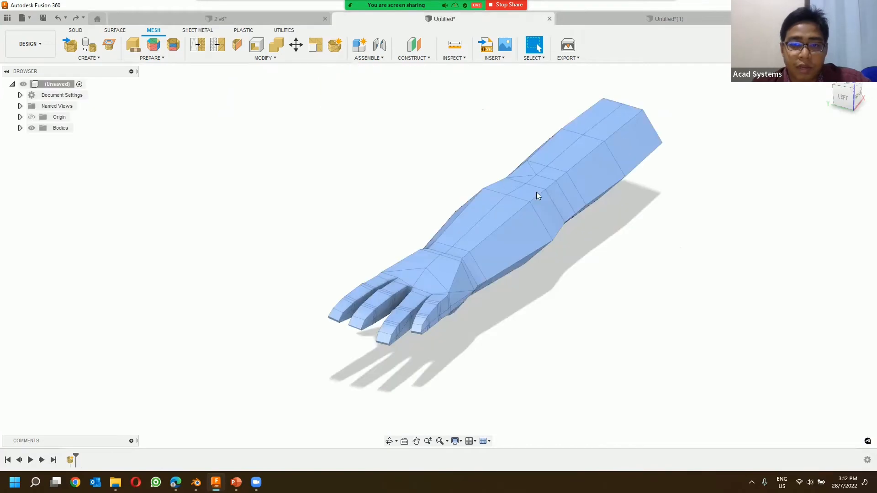
pyautogui.click(274, 59)
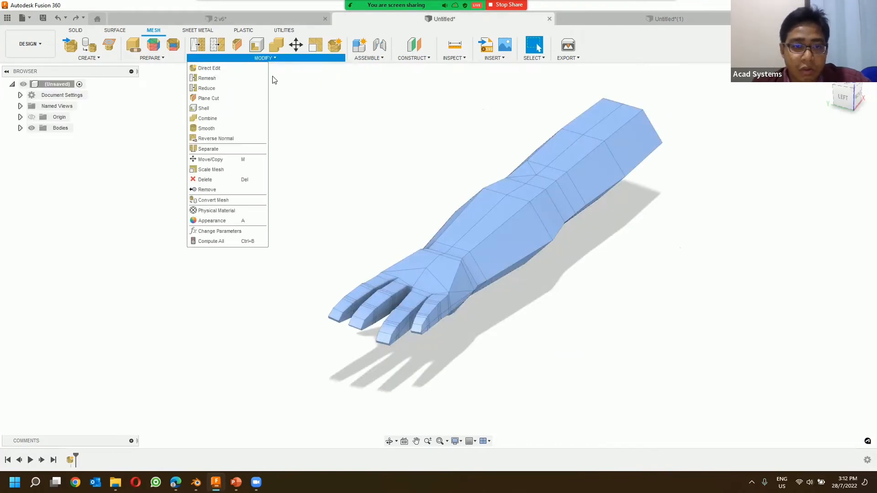
pyautogui.click(239, 201)
pyautogui.click(703, 138)
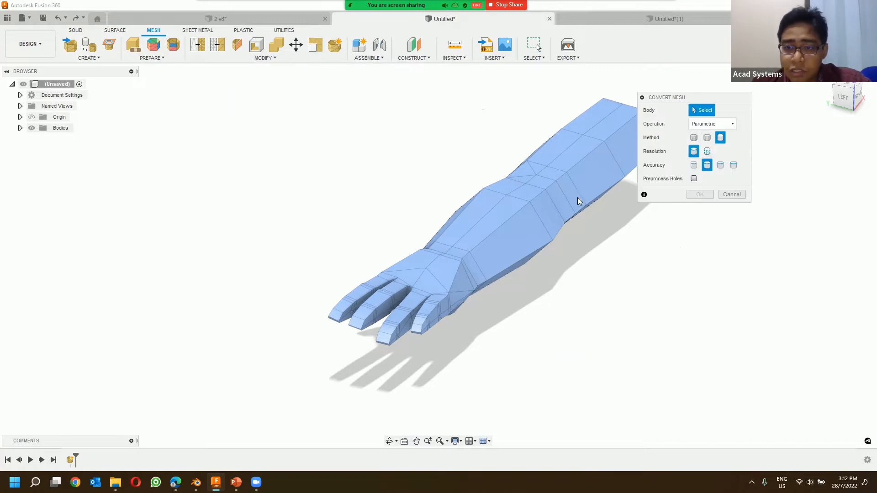
pyautogui.click(576, 198)
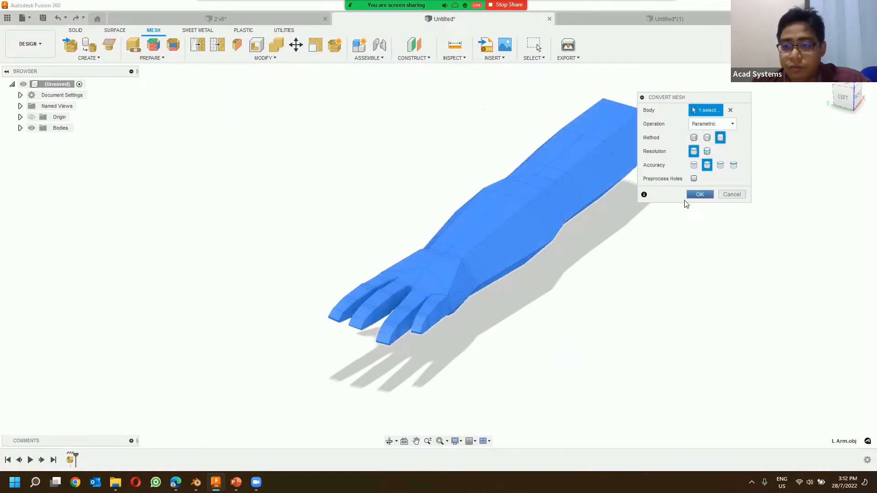
pyautogui.click(699, 194)
pyautogui.keyDown('shift'); pyautogui.moveTo(507, 208); pyautogui.dragTo(563, 168, button='middle'); pyautogui.keyUp('shift')
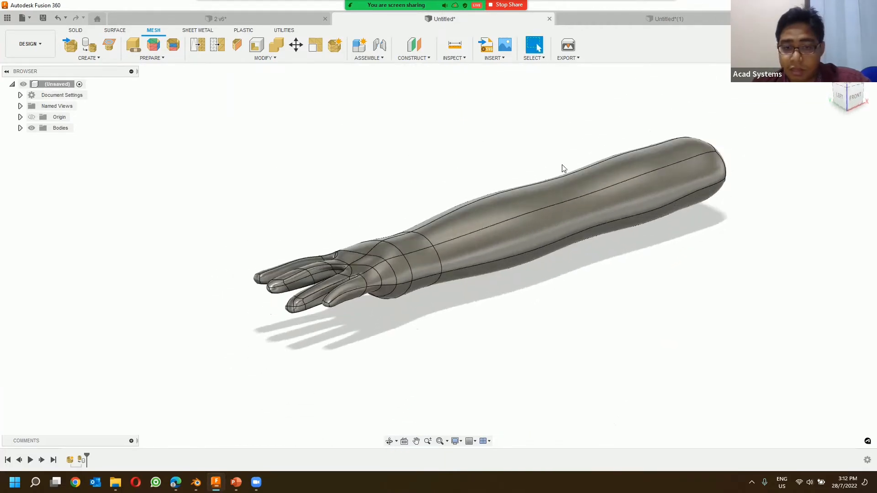
# Step: Undo the arm's organic conversion and try converting the arm mesh with the Prismatic method
pyautogui.click(58, 19)
pyautogui.click(265, 58)
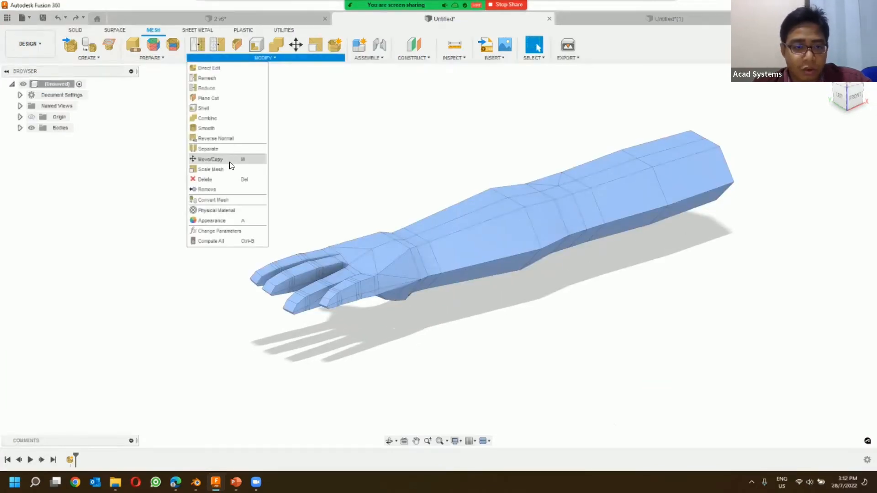
pyautogui.click(234, 200)
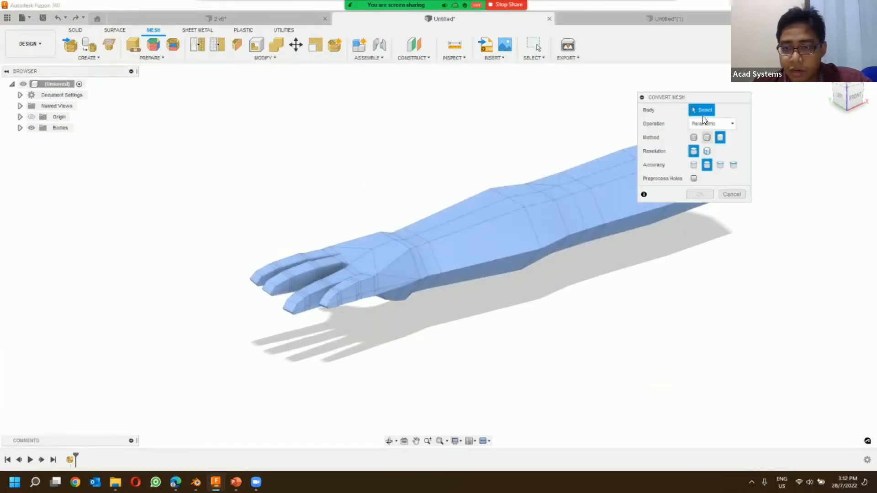
pyautogui.click(707, 138)
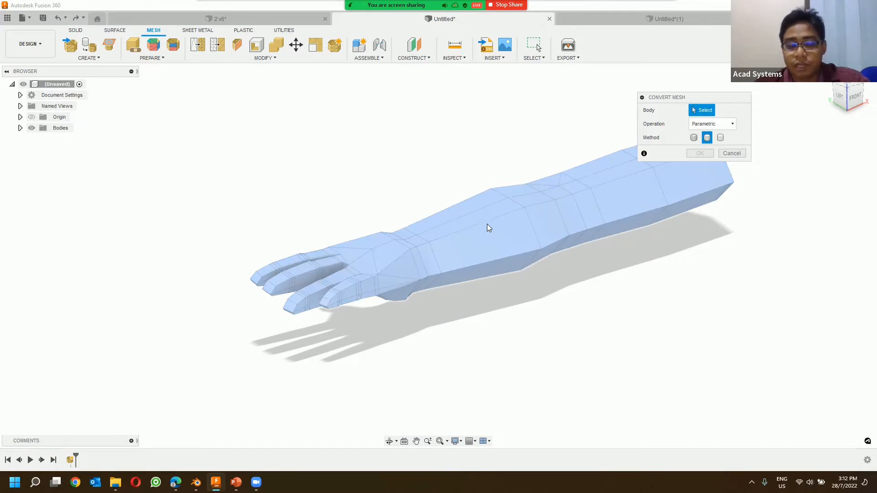
pyautogui.click(558, 226)
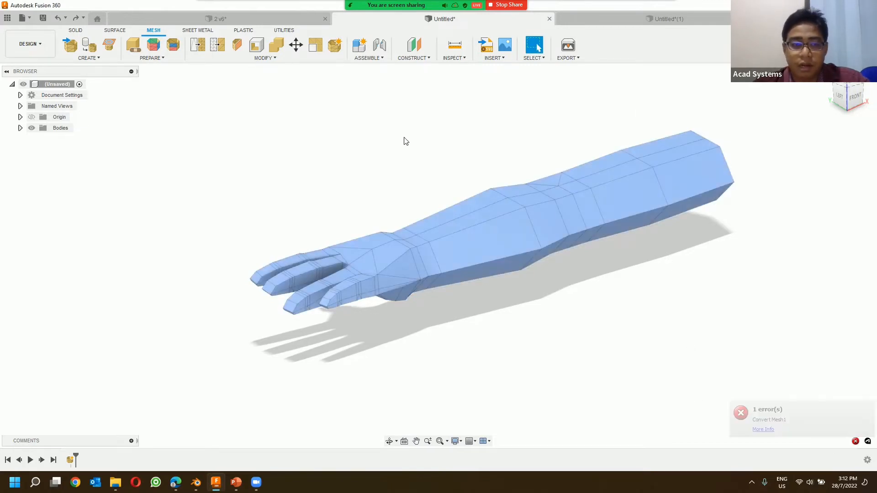
# Step: Convert the tessellated part in the 2 v6 design to a solid body using the Parametric operation and the Faceted method
pyautogui.click(215, 19)
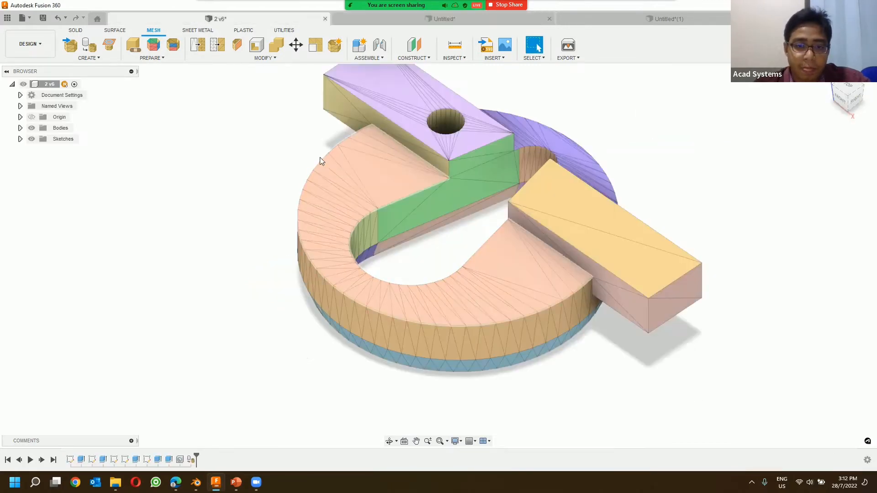
pyautogui.click(265, 58)
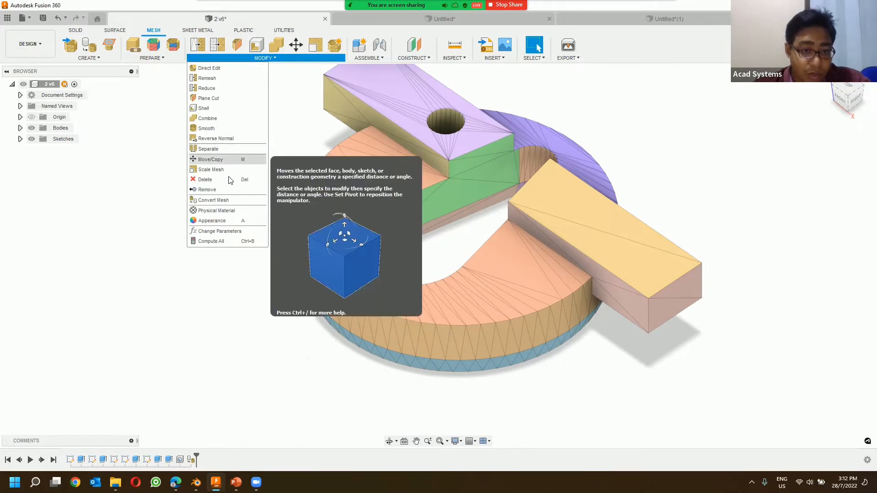
pyautogui.click(232, 201)
pyautogui.click(694, 139)
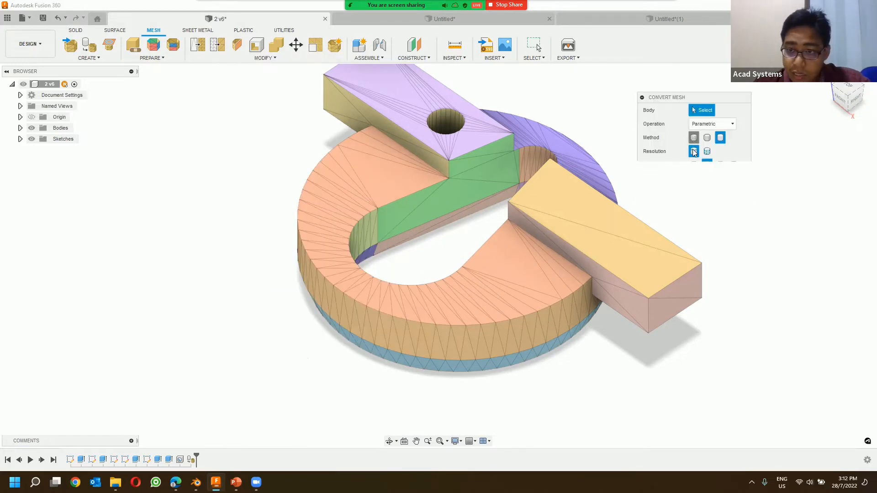
pyautogui.click(608, 218)
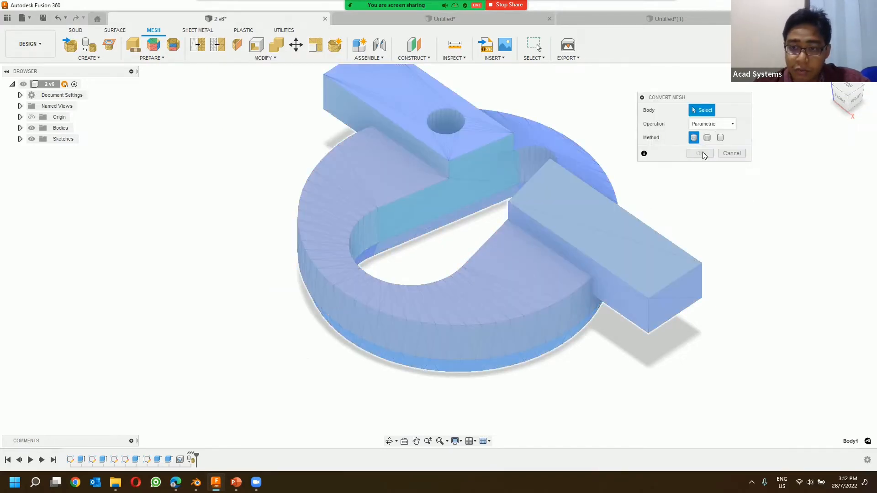
pyautogui.click(699, 152)
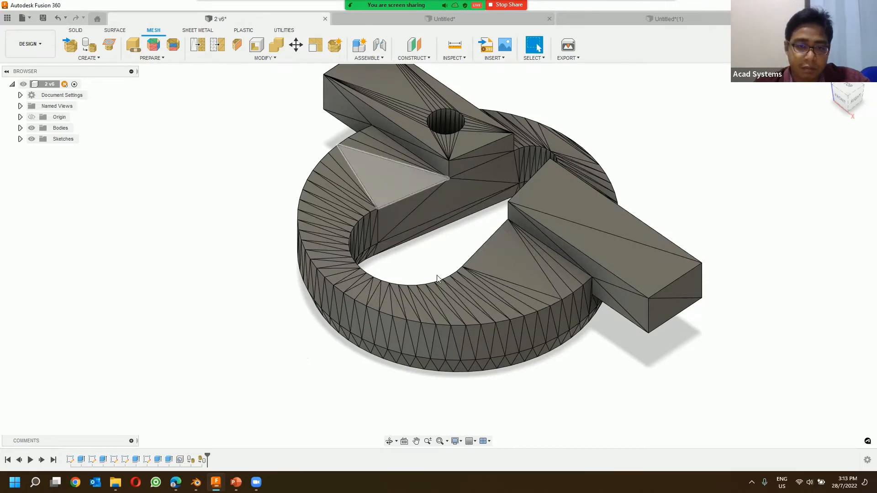
# Step: Try merging the ring's upper facets by deleting its large triangular face, and select a facet on the bar without the hole
pyautogui.click(393, 176)
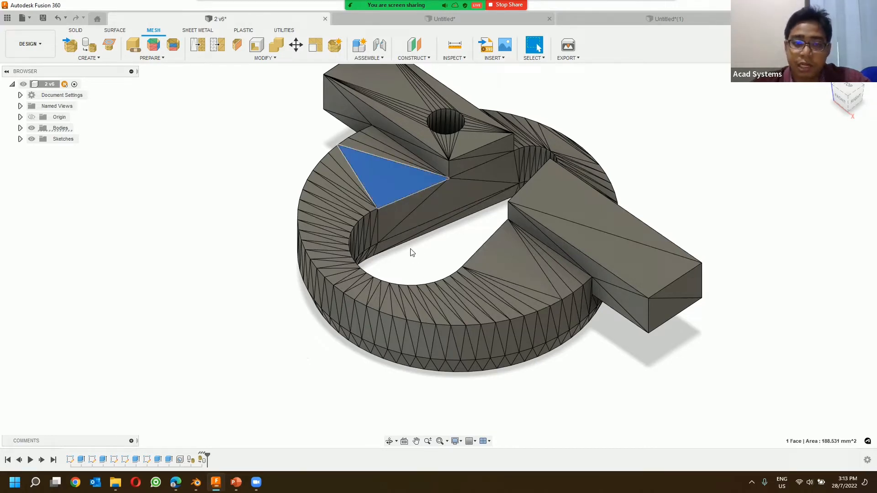
pyautogui.press('Delete')
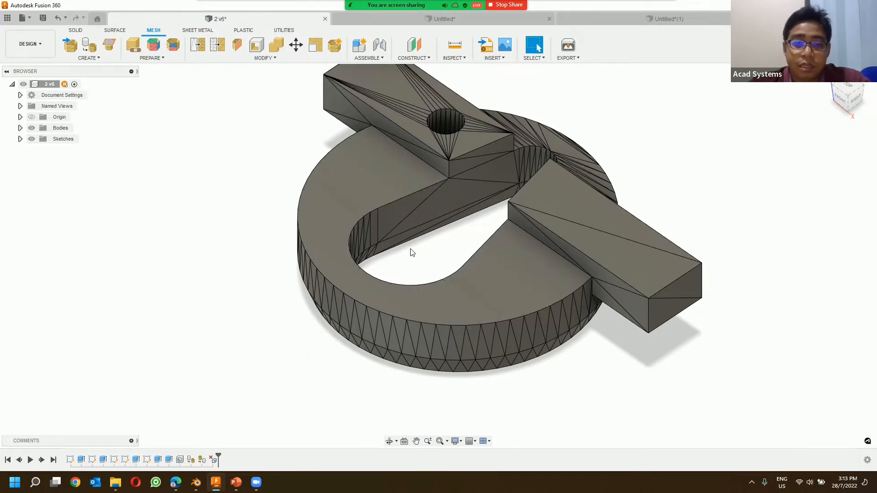
pyautogui.click(568, 206)
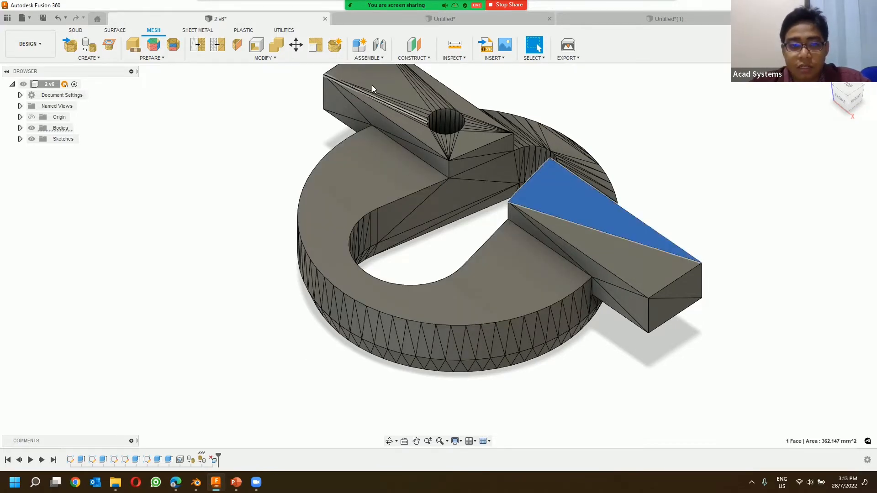
pyautogui.click(82, 33)
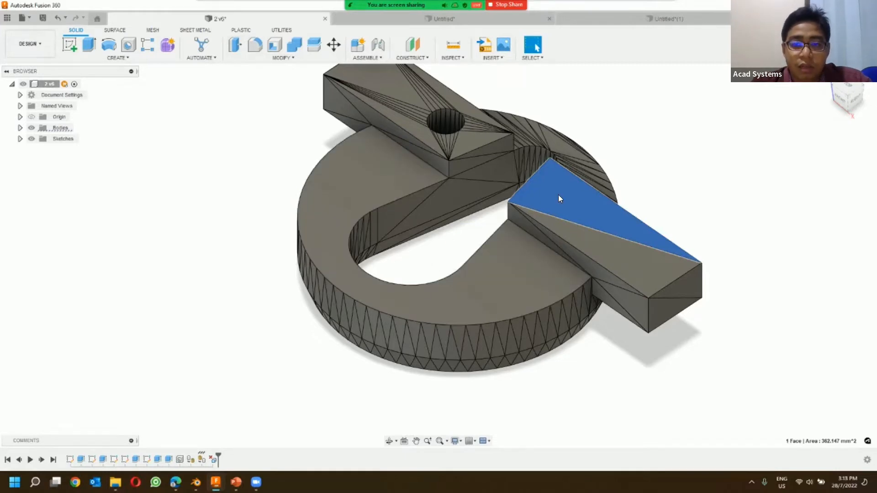
pyautogui.click(701, 150)
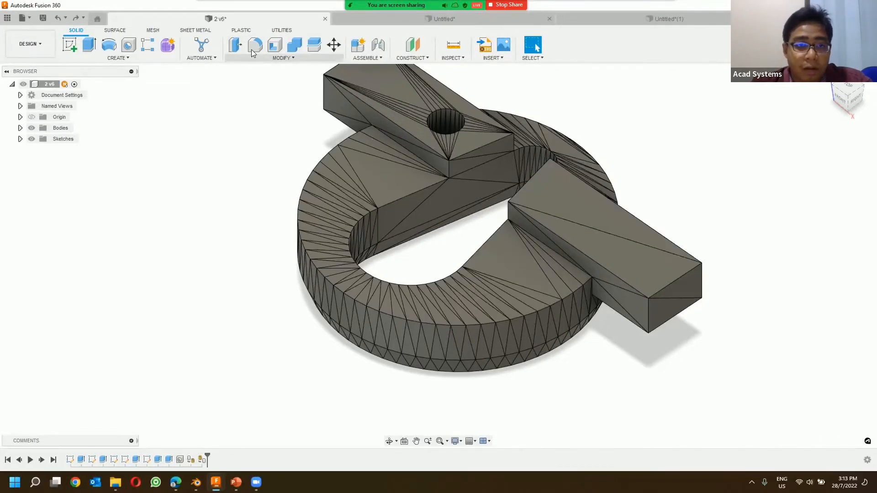
# Step: Try offsetting the large triangular facet on the ring's upper face by 4 mm, and cancel the offset
pyautogui.click(237, 44)
pyautogui.click(401, 175)
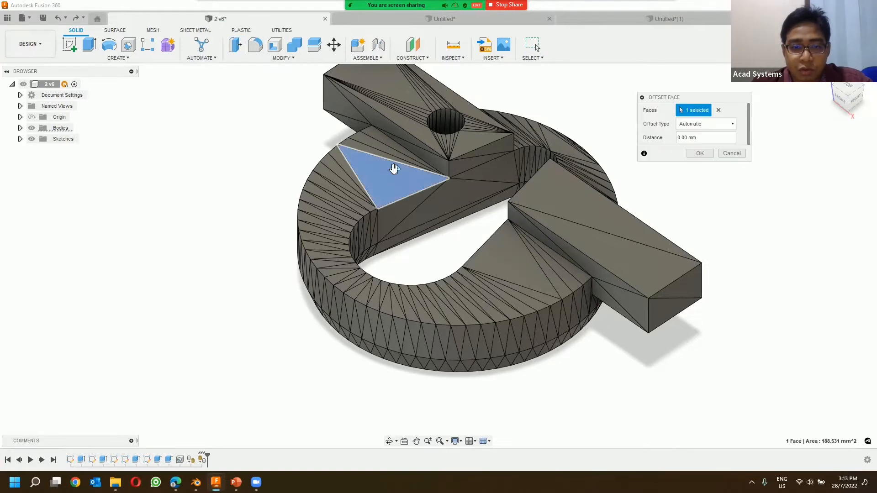
pyautogui.moveTo(393, 168); pyautogui.dragTo(395, 154)
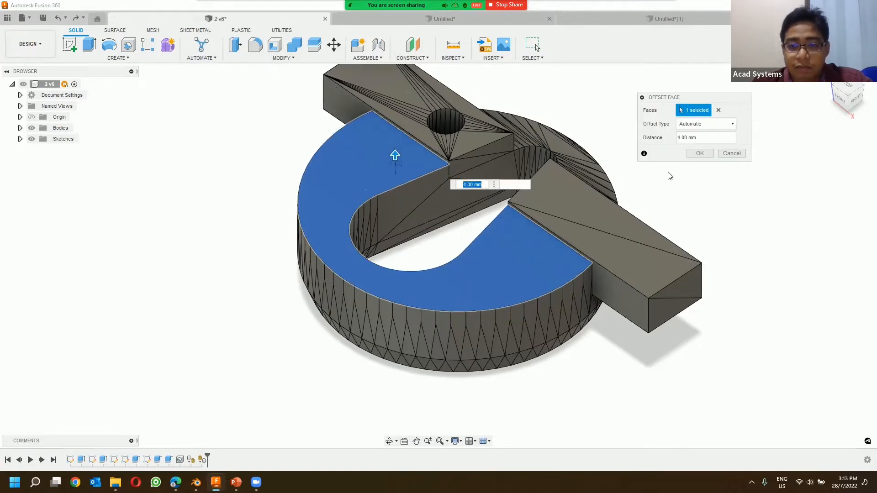
pyautogui.click(732, 153)
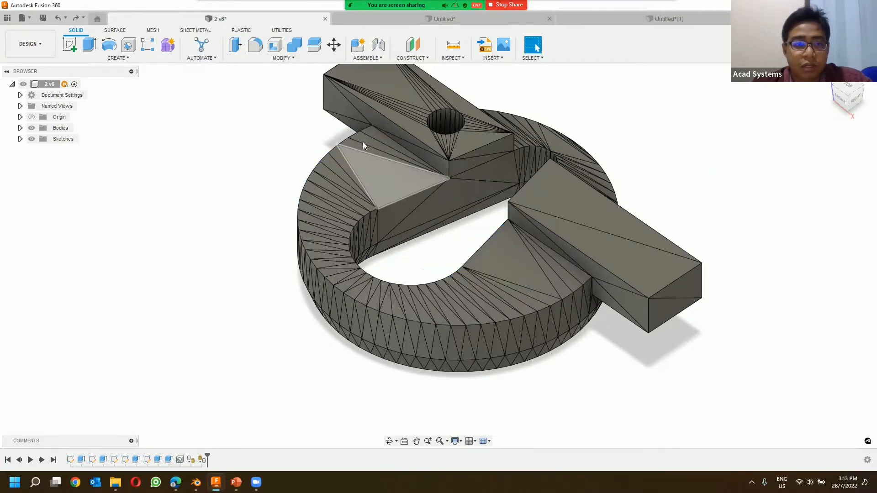
# Step: Delete one triangular facet each on the ring's front upper face, the holed bar's upper face and the ring's rear upper face
pyautogui.click(390, 176)
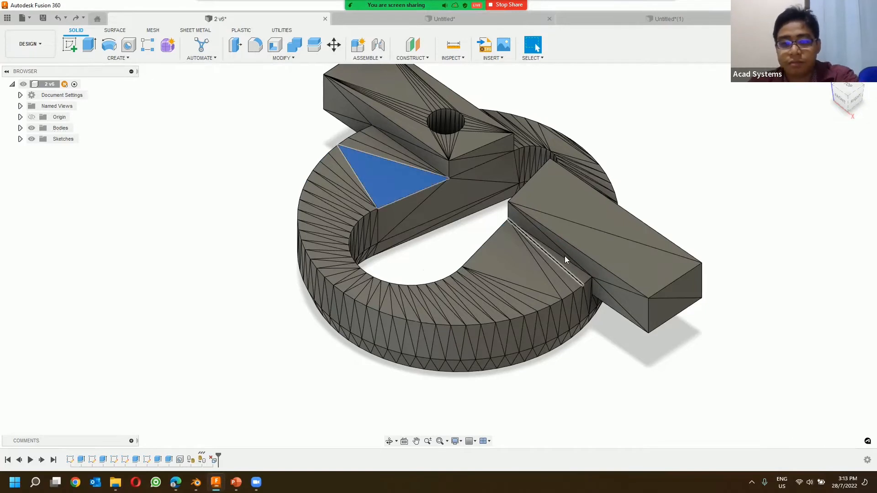
pyautogui.press('Delete')
pyautogui.click(473, 139)
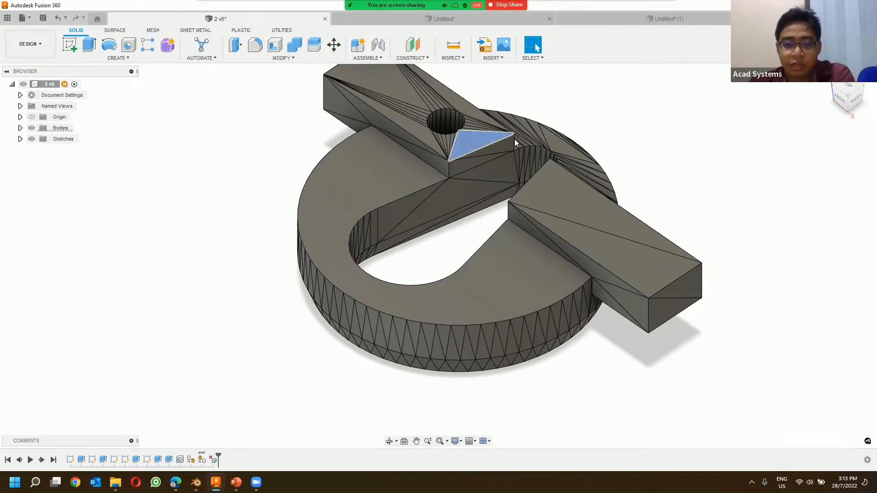
pyautogui.press('Delete')
pyautogui.click(557, 145)
pyautogui.press('Delete')
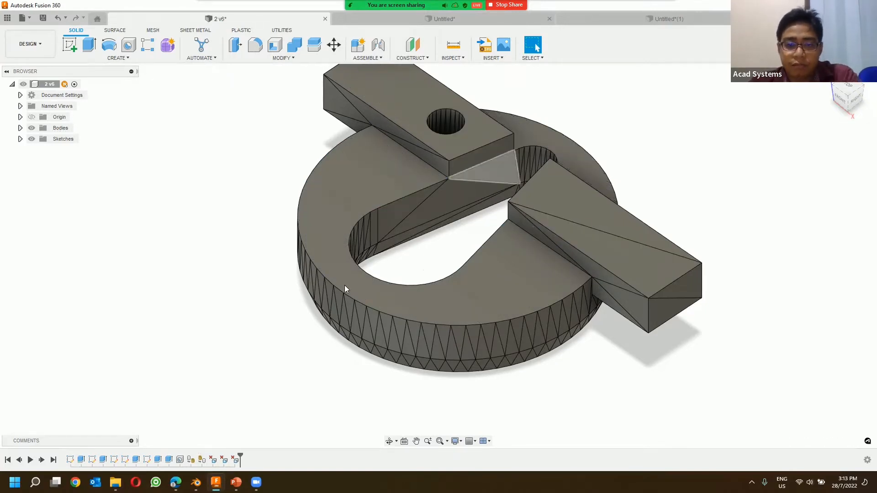
# Step: Delete several adjacent triangular facets on the front of the ring's outer side wall
pyautogui.keyDown('shift'); pyautogui.moveTo(366, 311); pyautogui.dragTo(414, 322, button='middle'); pyautogui.keyUp('shift')
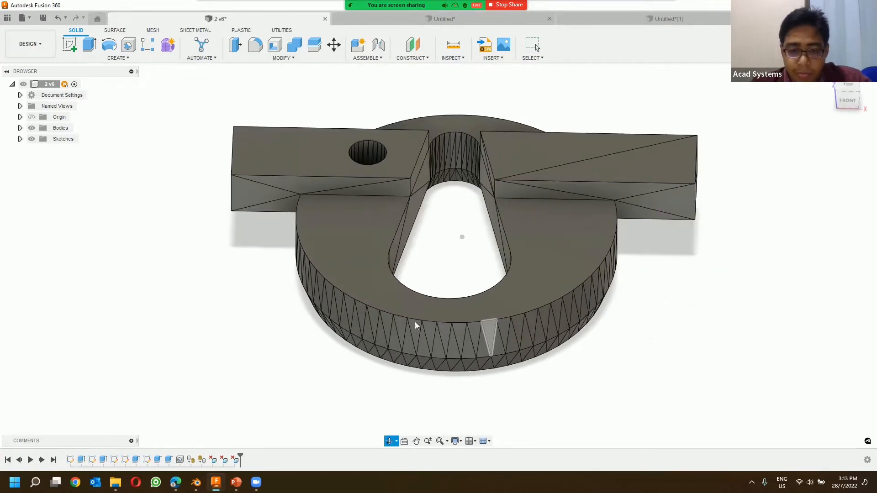
pyautogui.click(462, 336)
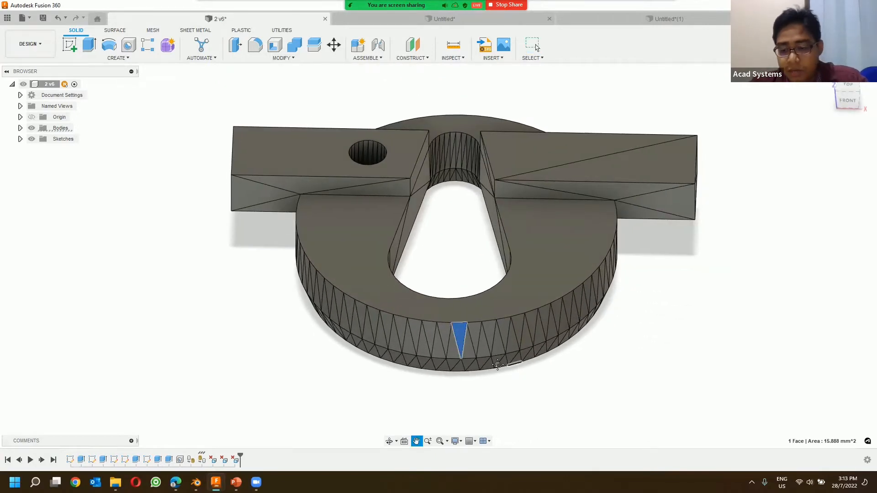
pyautogui.moveTo(514, 366); pyautogui.dragTo(493, 363, button='middle')
pyautogui.press('Delete')
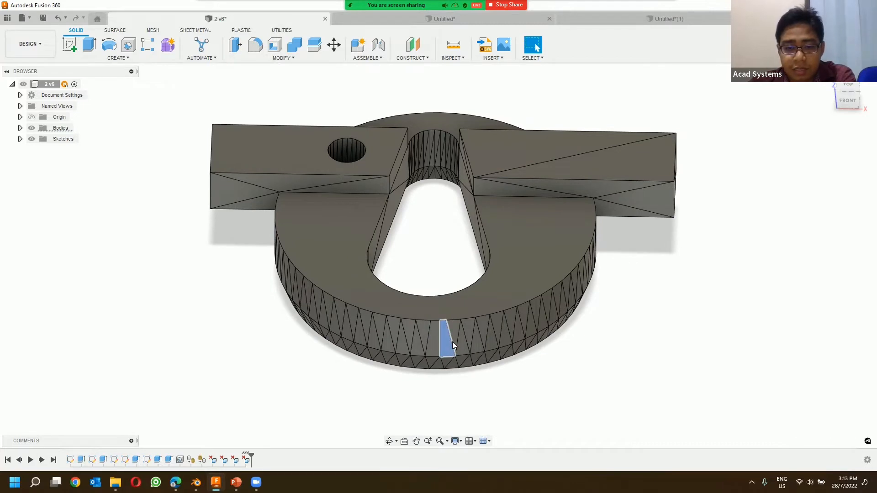
pyautogui.press('Delete')
pyautogui.click(454, 339)
pyautogui.press('Delete')
pyautogui.click(460, 341)
pyautogui.press('Delete')
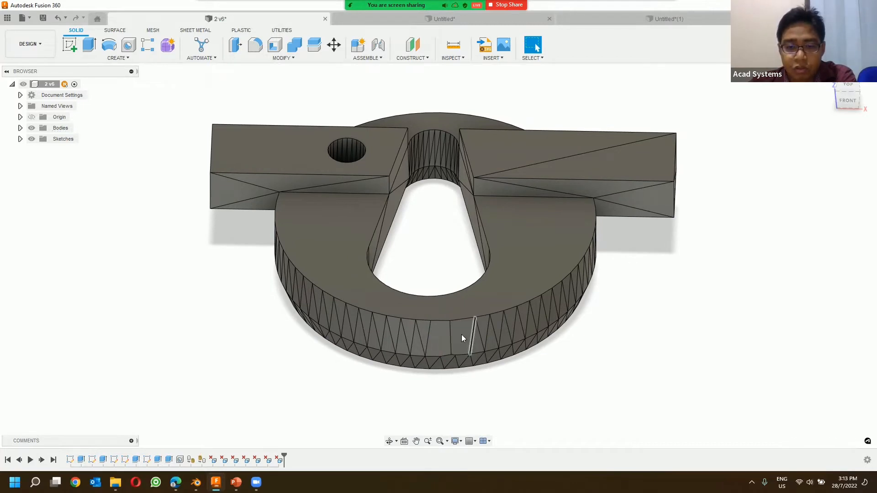
pyautogui.press('Delete')
pyautogui.click(439, 339)
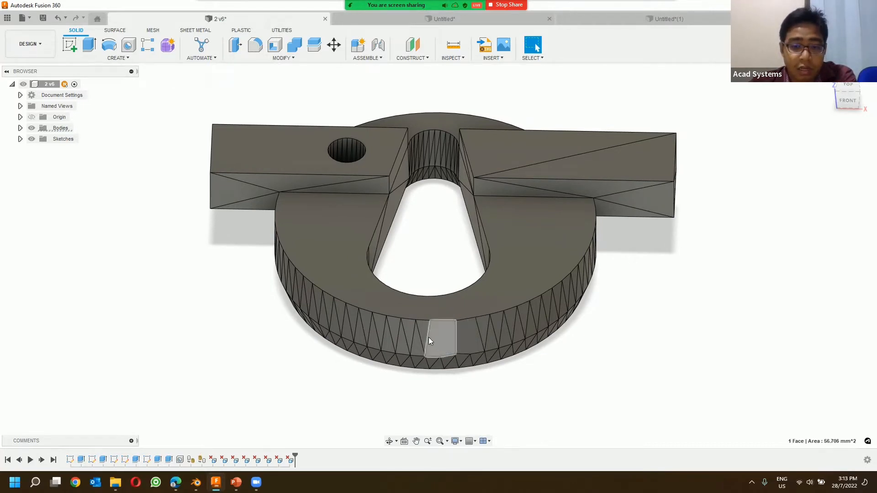
pyautogui.press('Delete')
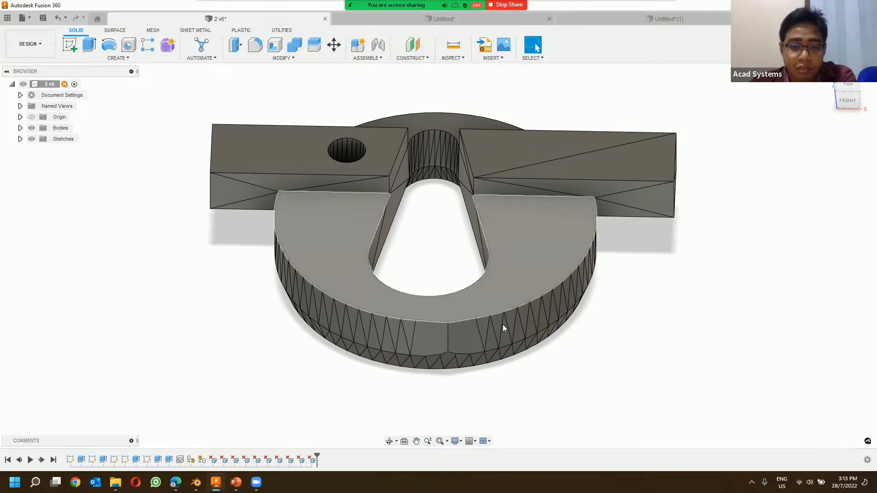
# Step: Examine the ring's outer rim where the side facets were deleted, selecting its straight upper edge
pyautogui.keyDown('shift'); pyautogui.moveTo(444, 367); pyautogui.dragTo(379, 388, button='middle'); pyautogui.keyUp('shift')
pyautogui.scroll(2, 286, 249)
pyautogui.scroll(3, 286, 253)
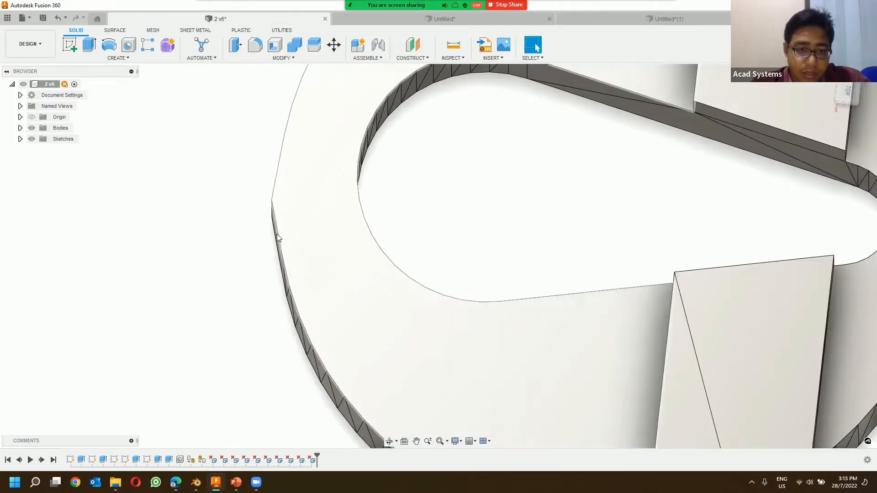
pyautogui.click(276, 235)
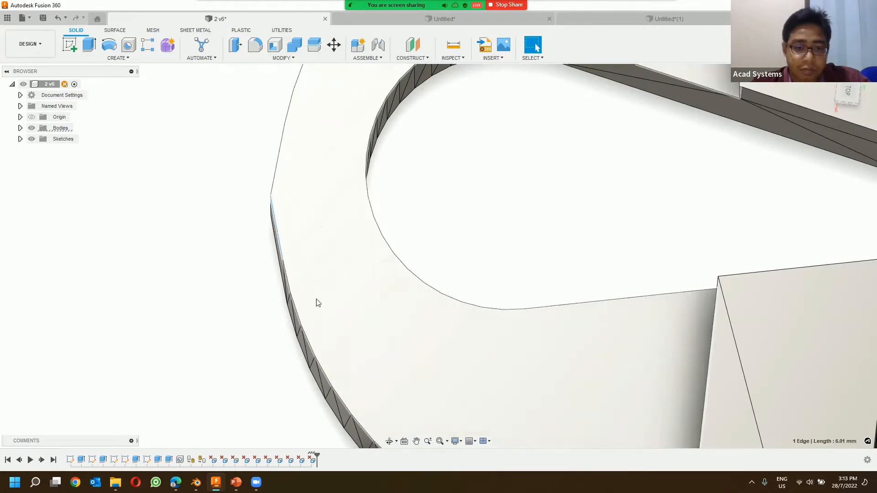
pyautogui.scroll(3, 312, 351)
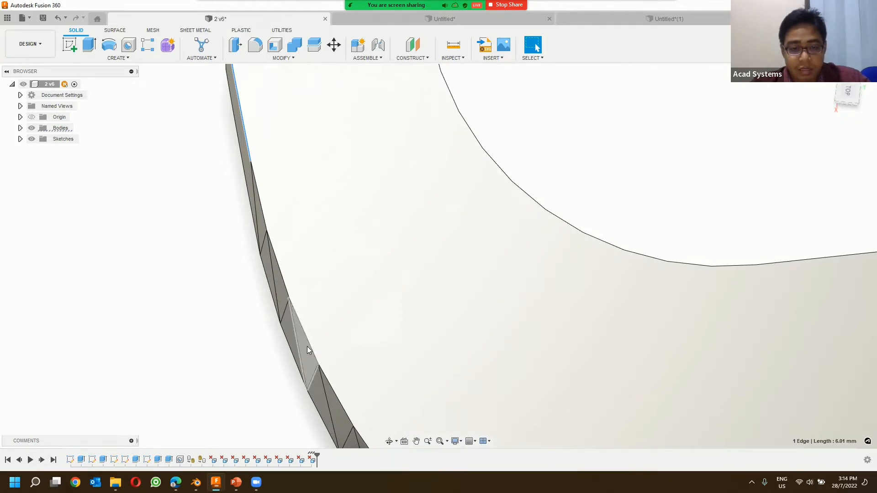
pyautogui.scroll(-2, 294, 303)
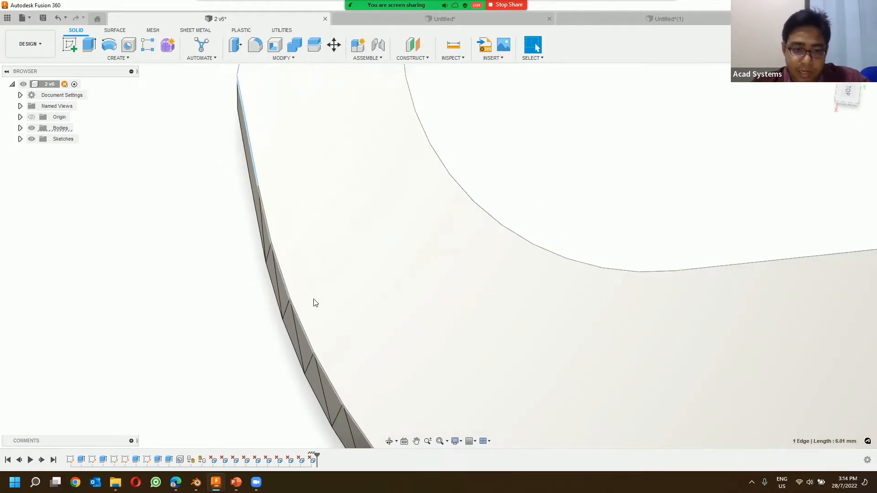
# Step: Undo all the facet deletions on the ring's outer side wall
pyautogui.keyDown('shift'); pyautogui.moveTo(315, 303); pyautogui.dragTo(344, 277, button='middle'); pyautogui.keyUp('shift')
pyautogui.hotkey('ctrl', 'z')
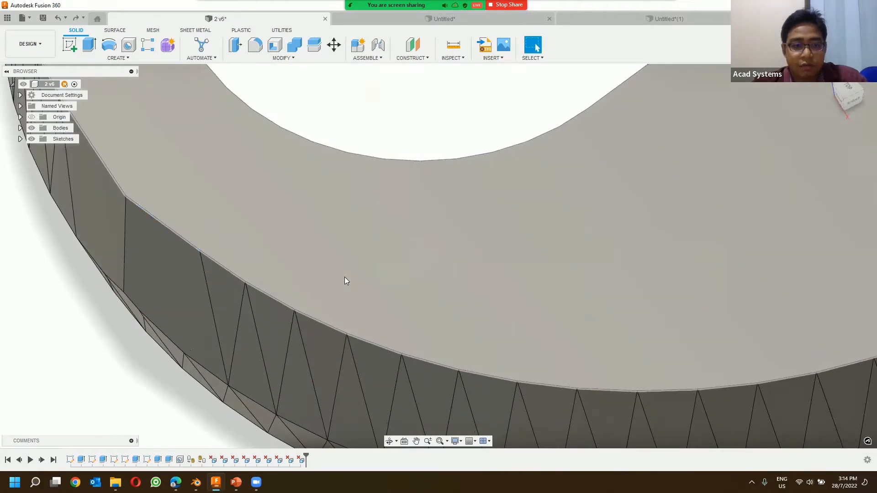
pyautogui.hotkey('ctrl', 'z')
pyautogui.hotkey('ctrl', 'z')
pyautogui.hotkey('ctrl', 'z')
pyautogui.hotkey('ctrl', 'z')
pyautogui.hotkey('ctrl', 'z')
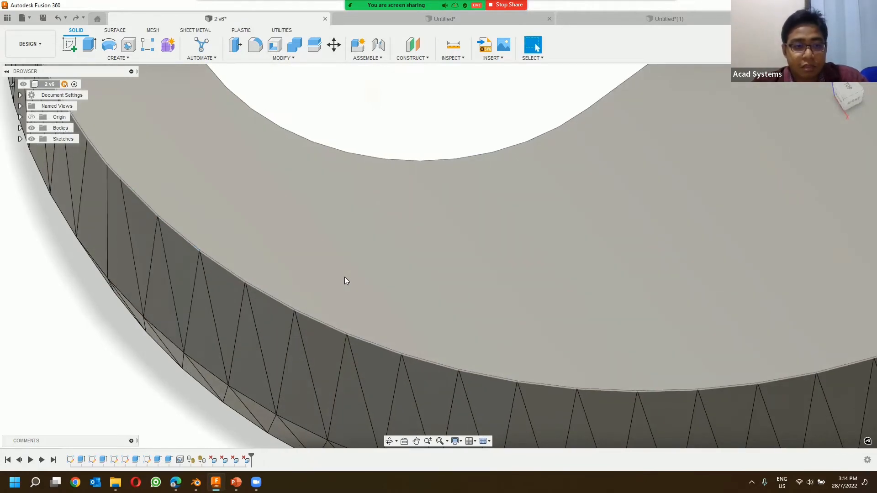
pyautogui.hotkey('ctrl', 'z')
# Step: Undo the remaining facet deletions on the upper faces and the Faceted conversion, returning the part to a mesh
pyautogui.scroll(-5, 334, 236)
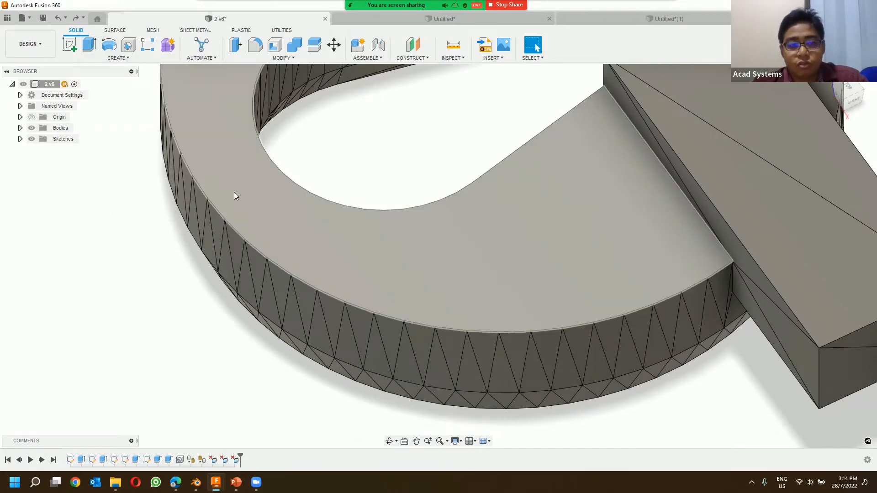
pyautogui.moveTo(414, 125); pyautogui.dragTo(346, 373, button='middle')
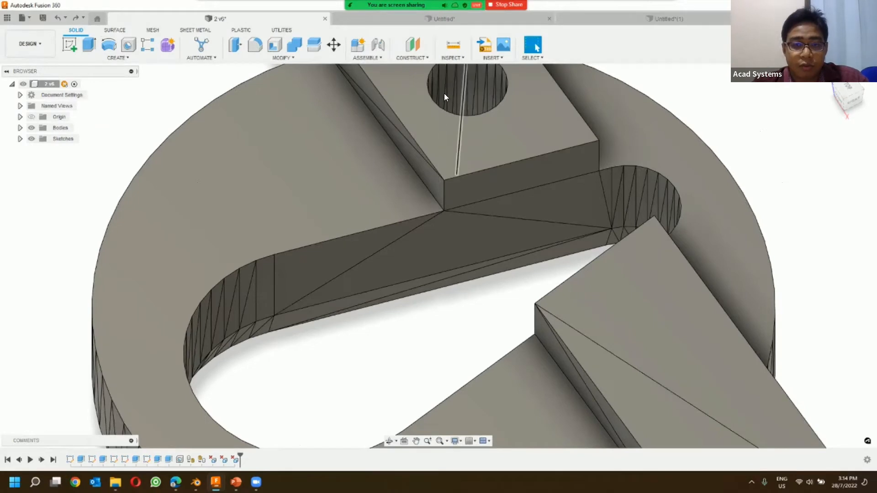
pyautogui.scroll(-3, 462, 274)
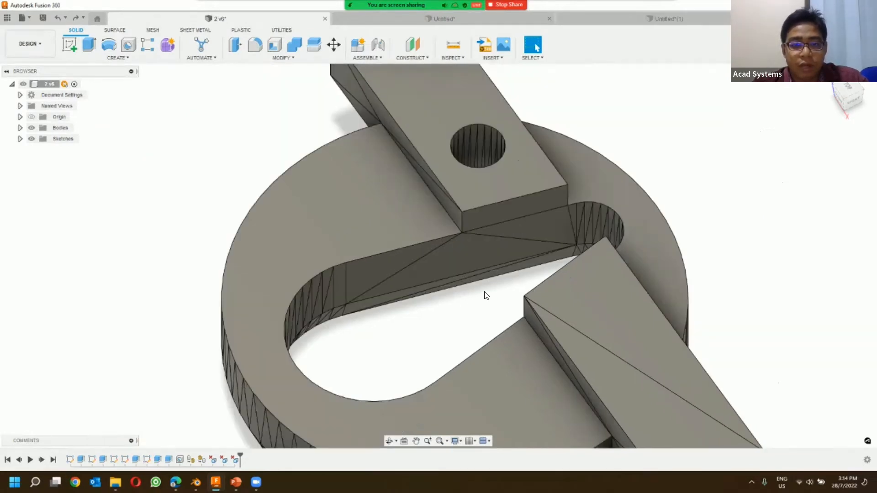
pyautogui.keyDown('shift'); pyautogui.moveTo(449, 298); pyautogui.dragTo(440, 281, button='middle'); pyautogui.keyUp('shift')
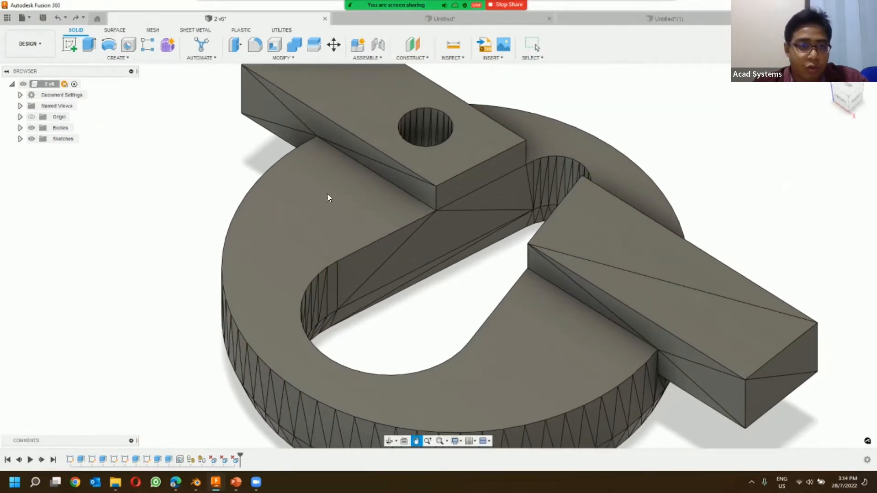
pyautogui.click(58, 18)
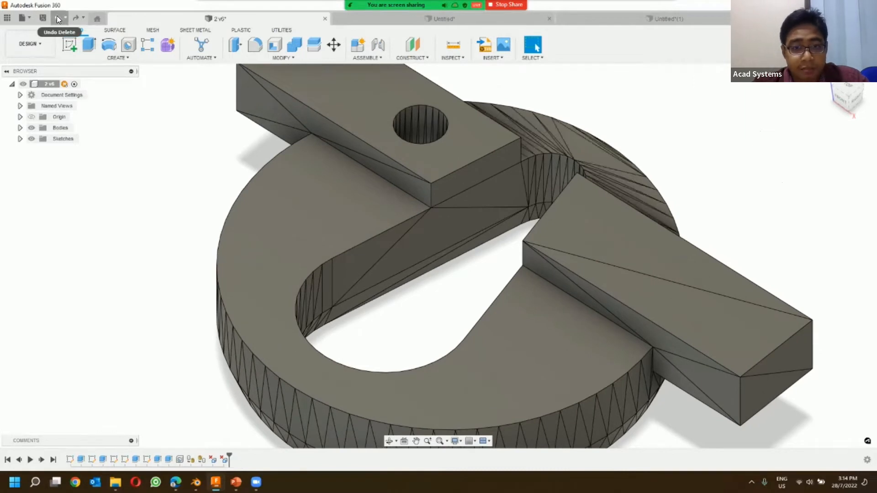
pyautogui.click(58, 18)
pyautogui.click(58, 18)
pyautogui.click(58, 18)
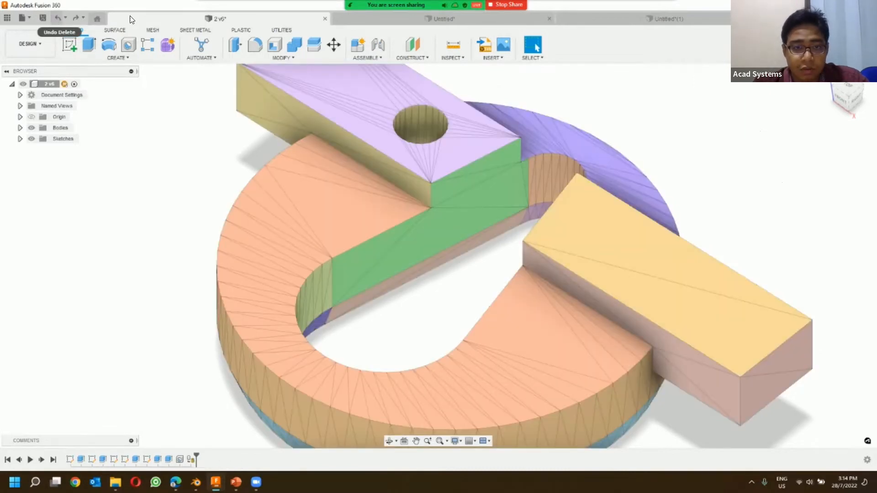
# Step: Convert the ring-and-bars mesh to a solid body using the Parametric operation and the Prismatic method
pyautogui.click(276, 58)
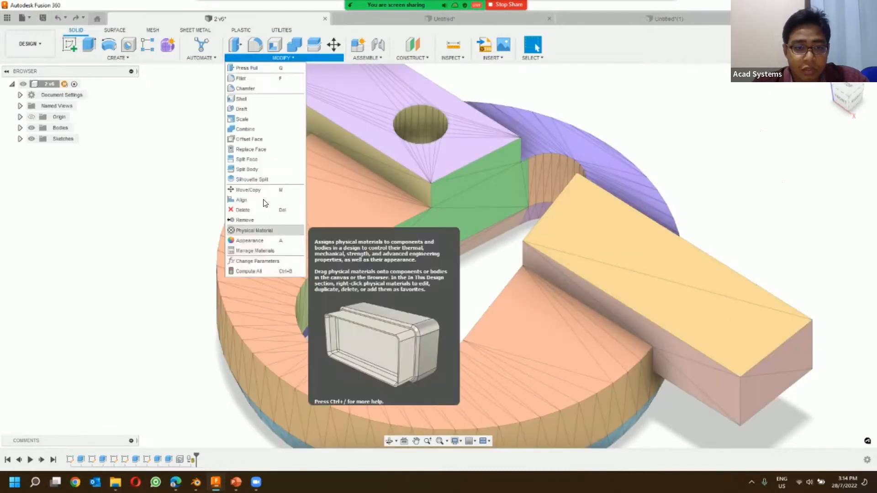
pyautogui.click(144, 30)
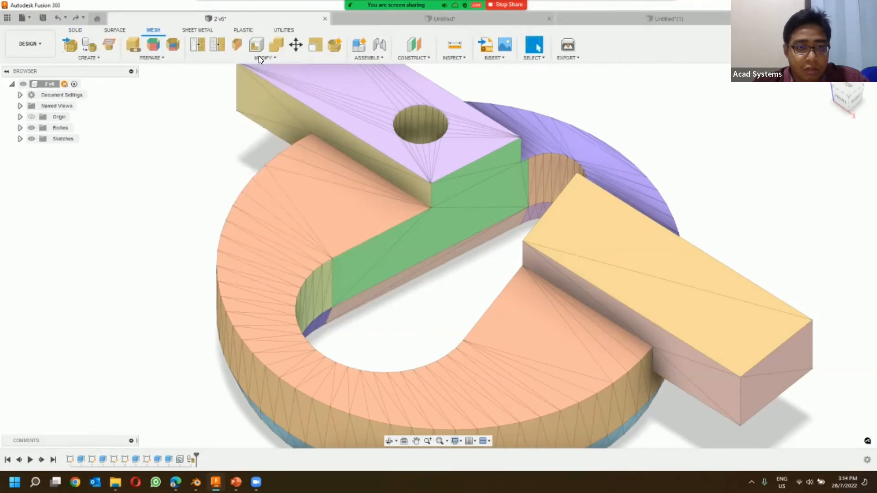
pyautogui.click(263, 58)
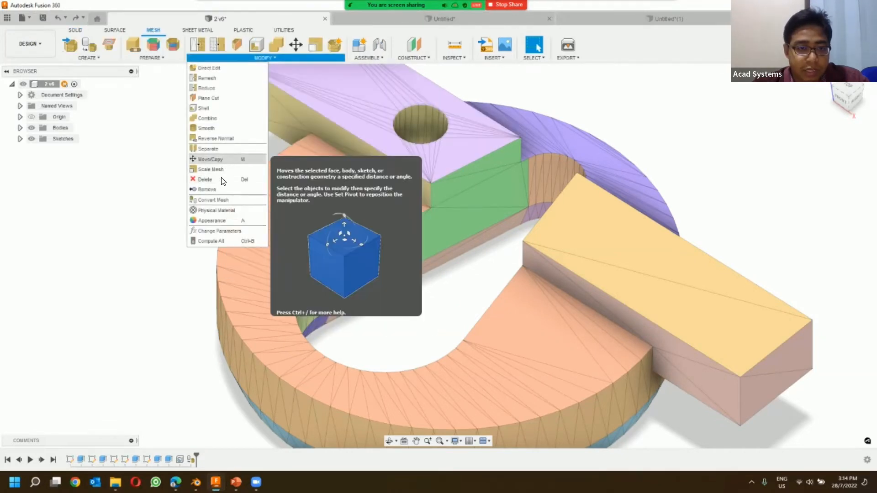
pyautogui.click(221, 201)
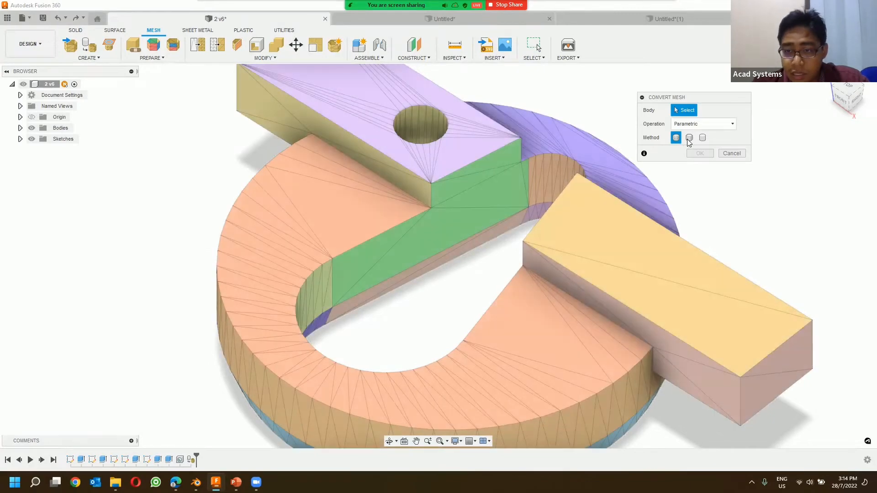
pyautogui.click(689, 137)
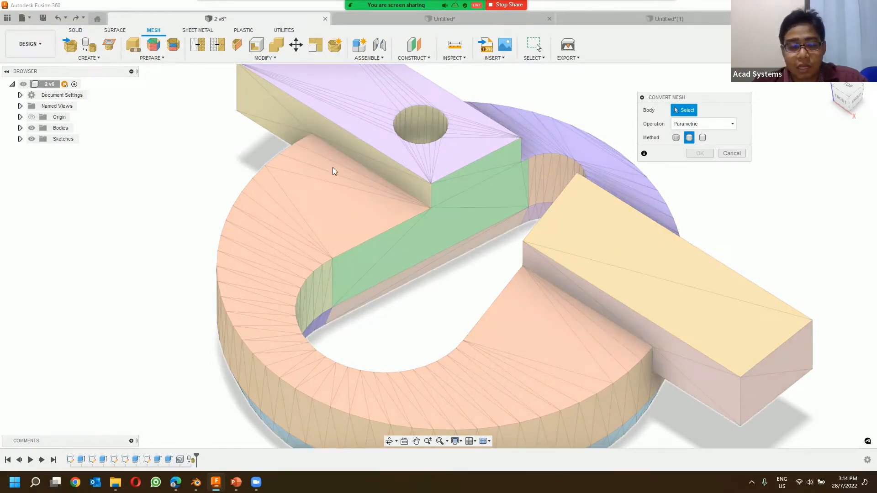
pyautogui.scroll(-2, 321, 184)
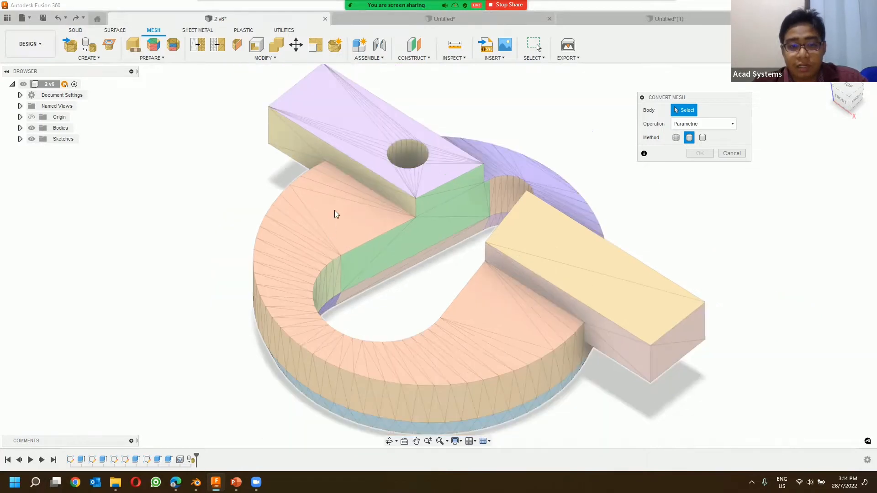
pyautogui.click(336, 257)
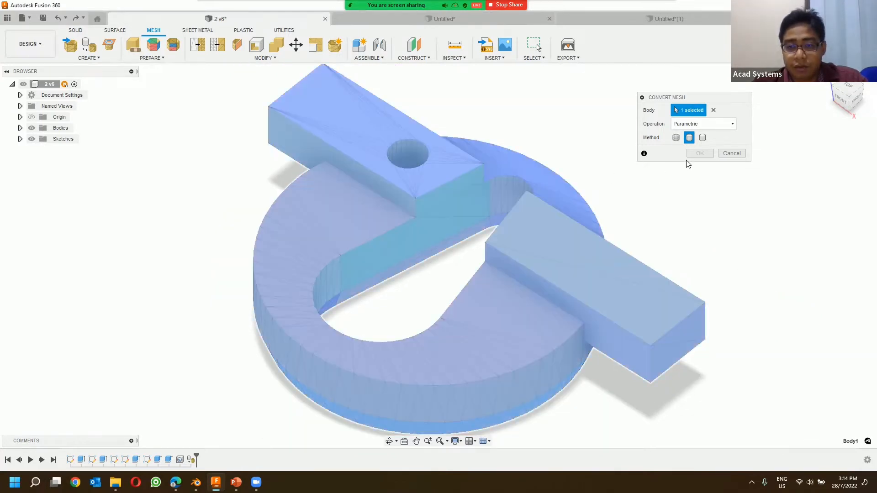
pyautogui.click(699, 153)
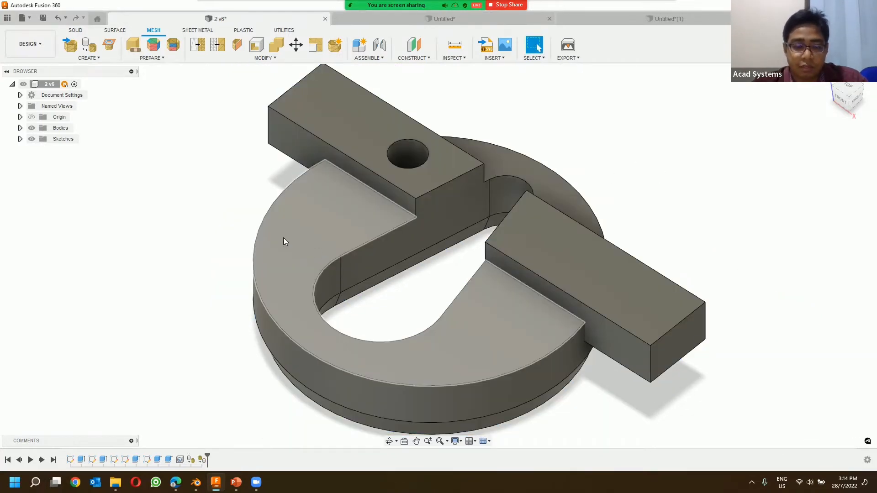
# Step: Select the converted ring's upper face and its outer side wall to check how each was rebuilt
pyautogui.click(338, 218)
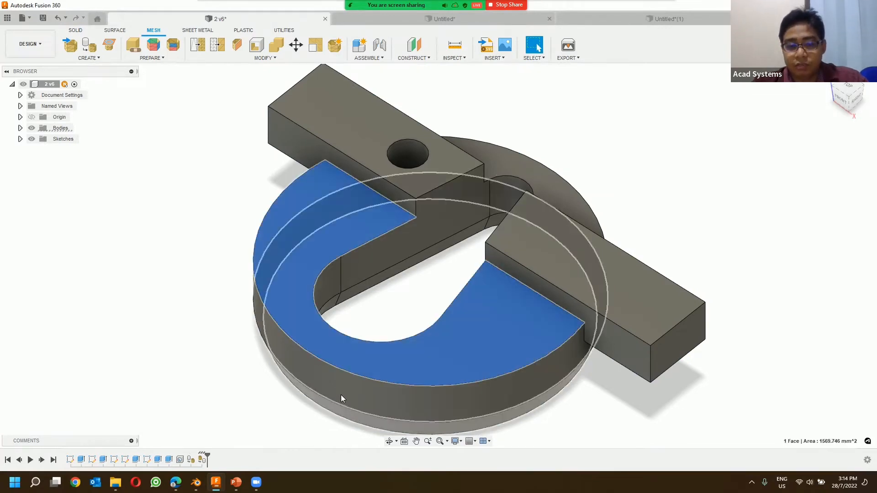
pyautogui.click(334, 372)
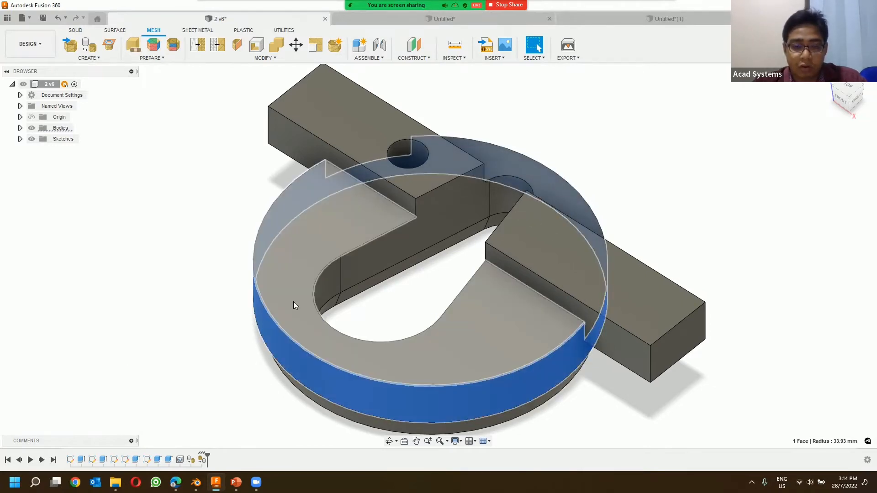
pyautogui.click(183, 225)
pyautogui.click(264, 58)
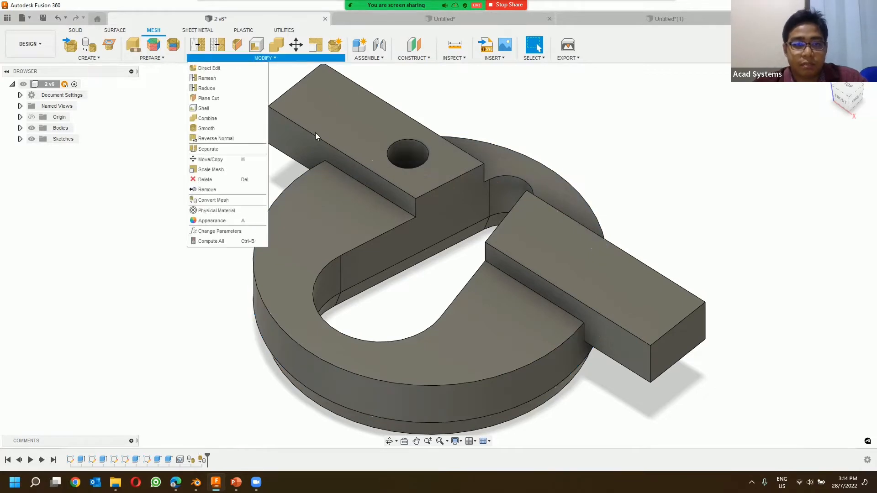
pyautogui.click(650, 145)
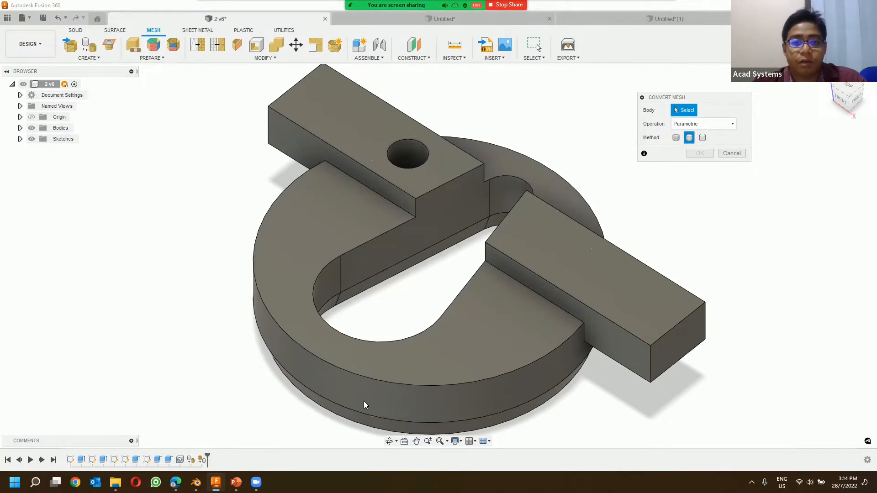
pyautogui.click(731, 153)
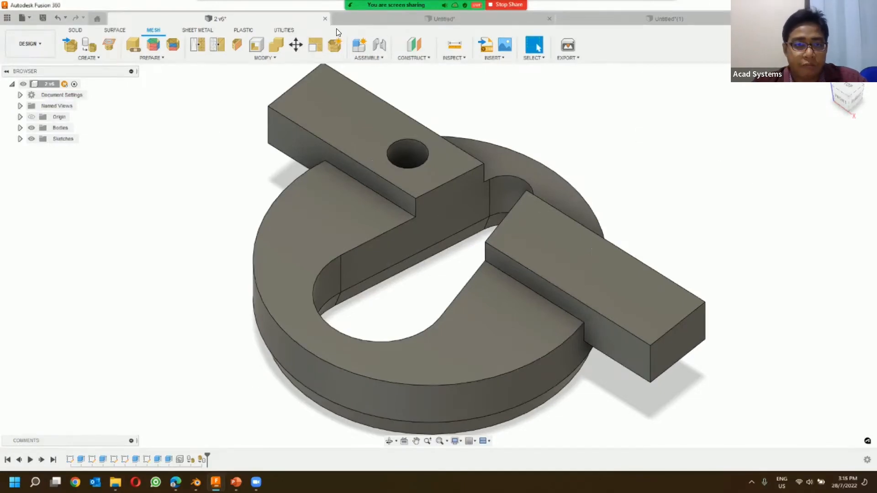
# Step: In the unsaved arm design, generate face groups on the arm mesh using the Accurate type with a 0.001 mm boundary tolerance
pyautogui.click(398, 17)
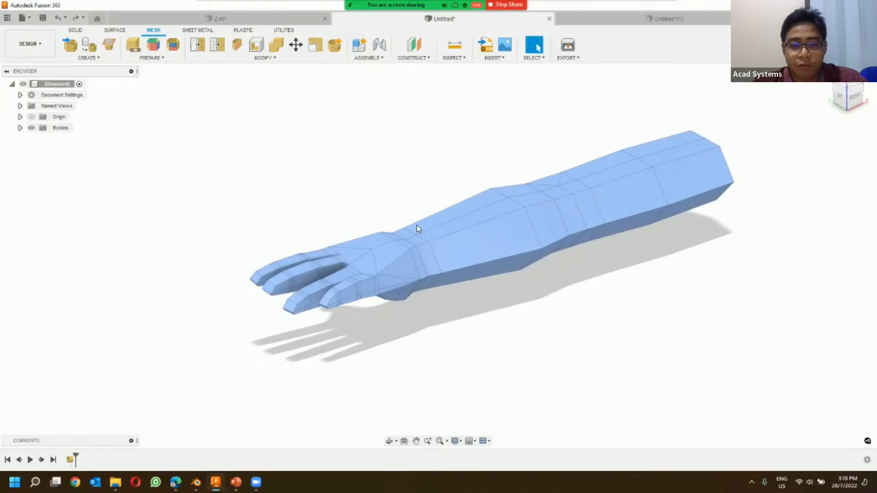
pyautogui.keyDown('shift'); pyautogui.moveTo(419, 217); pyautogui.dragTo(446, 209, button='middle'); pyautogui.keyUp('shift')
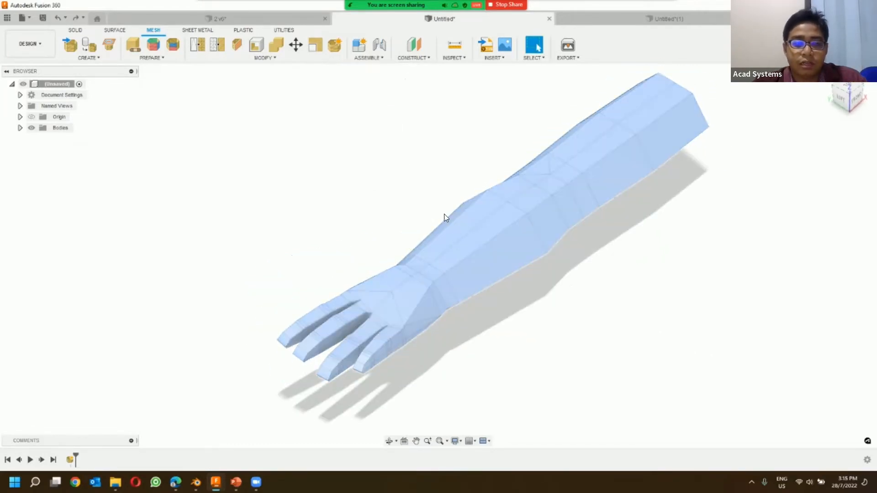
pyautogui.scroll(-2, 406, 169)
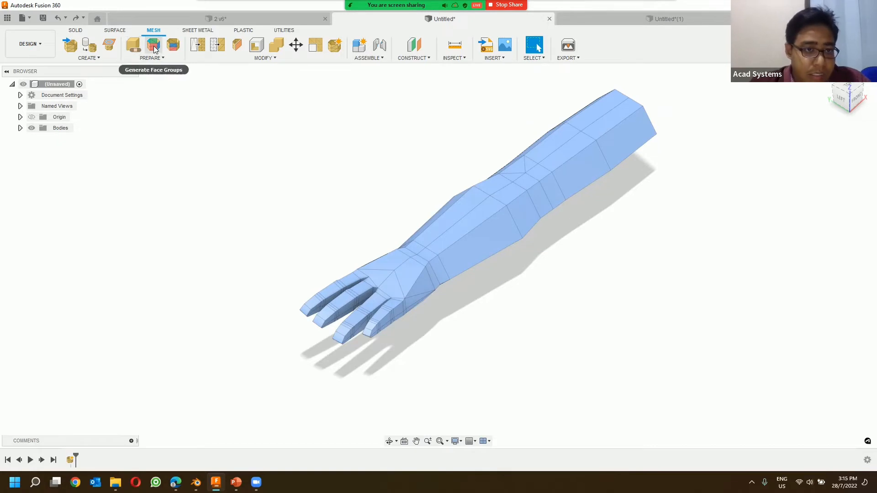
pyautogui.click(155, 46)
pyautogui.click(461, 236)
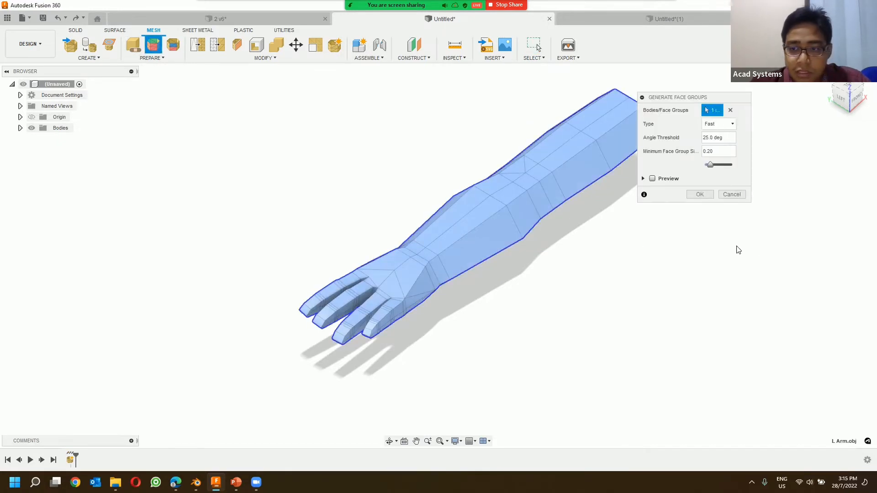
pyautogui.click(716, 127)
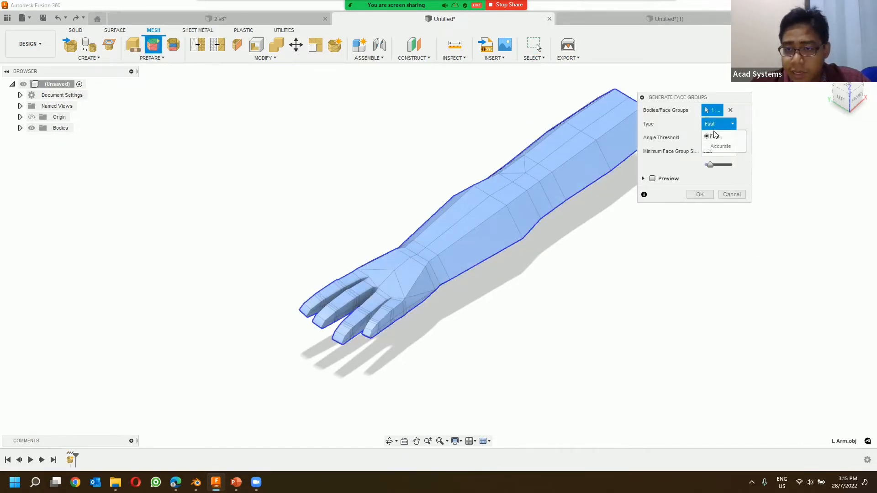
pyautogui.click(728, 148)
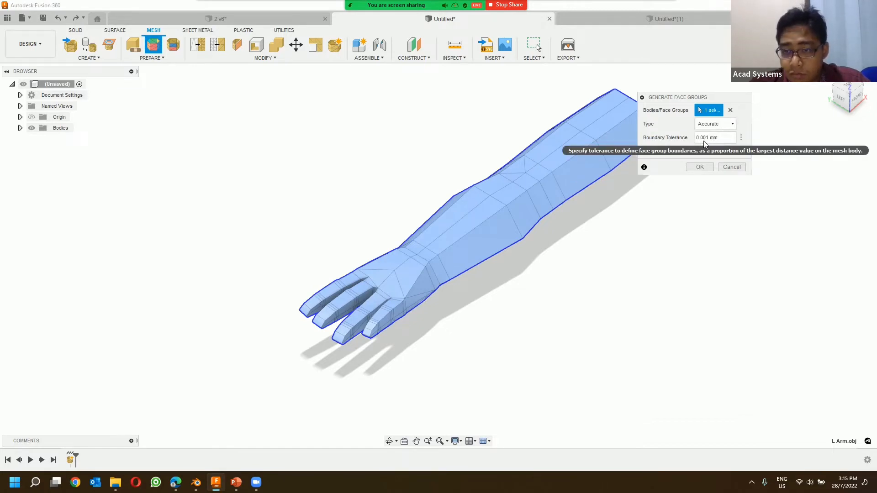
pyautogui.click(699, 169)
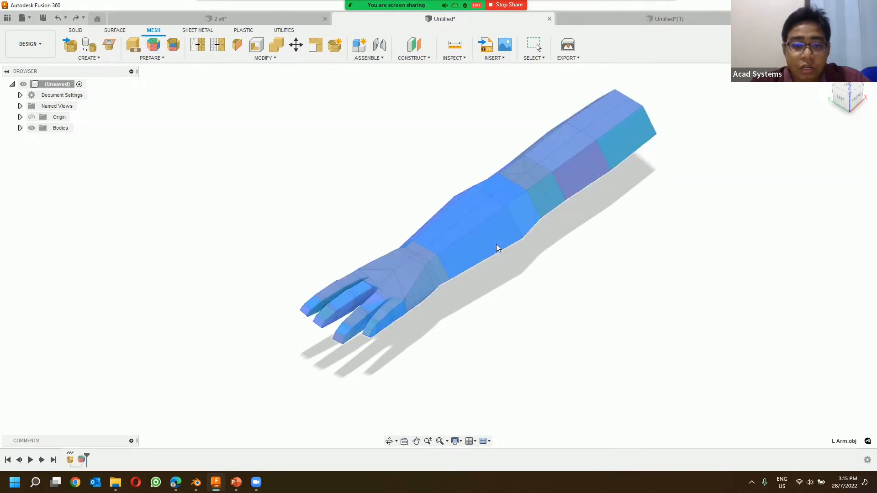
pyautogui.click(371, 201)
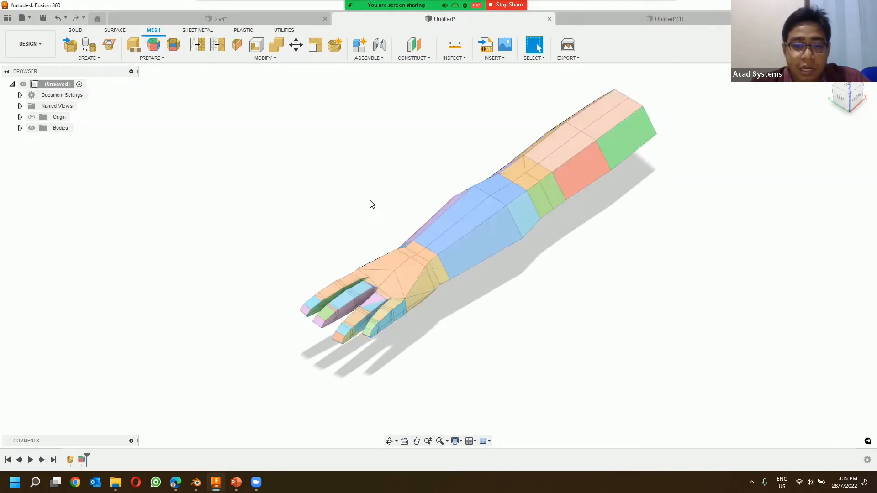
# Step: Inspect the generated face groups along the arm and select the large one on the back of the hand
pyautogui.keyDown('shift'); pyautogui.moveTo(395, 256); pyautogui.dragTo(360, 252, button='middle'); pyautogui.keyUp('shift')
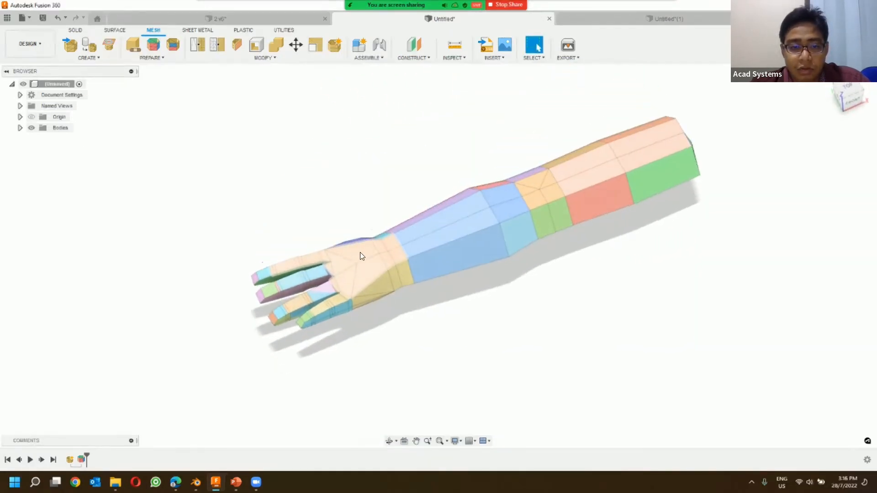
pyautogui.scroll(2, 387, 181)
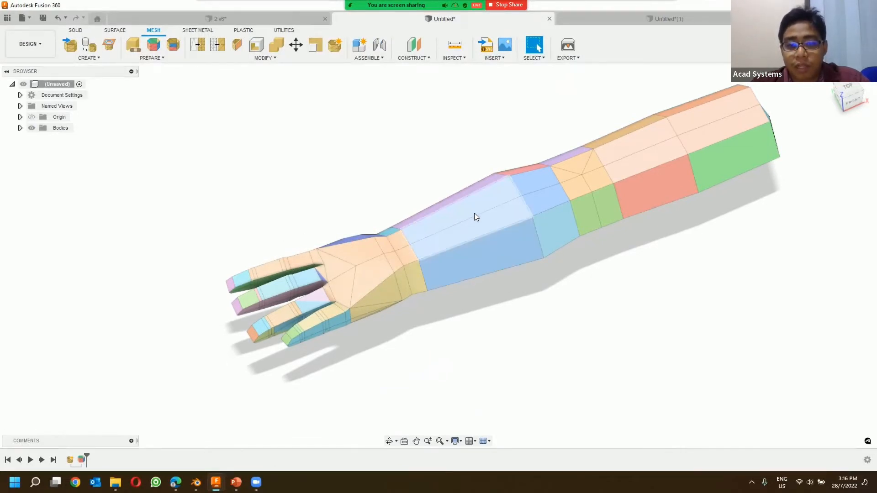
pyautogui.keyDown('shift'); pyautogui.moveTo(407, 170); pyautogui.dragTo(367, 229, button='middle'); pyautogui.keyUp('shift')
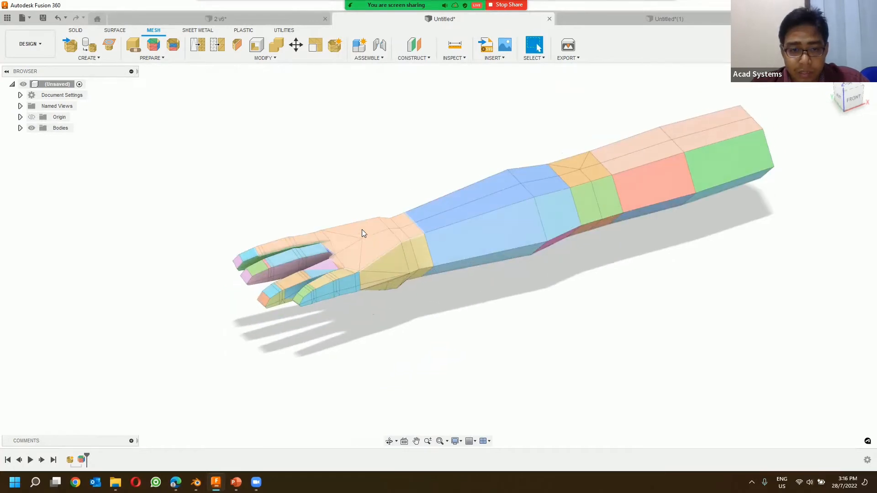
pyautogui.click(347, 234)
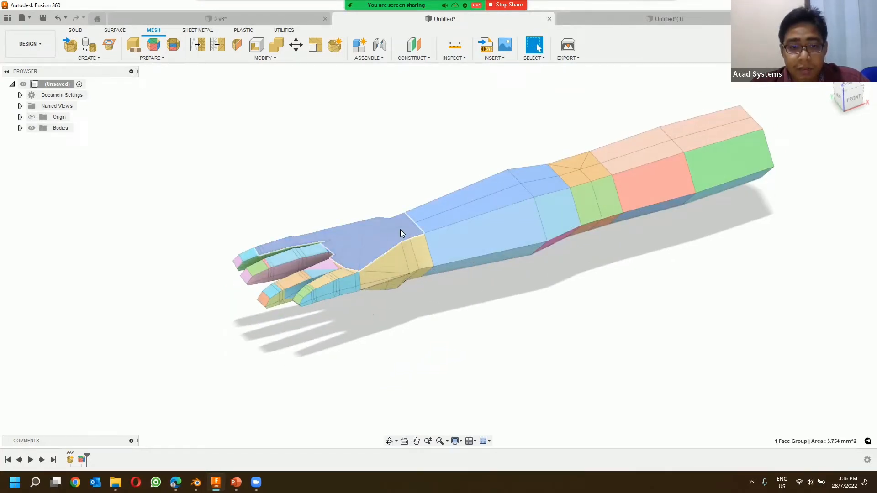
pyautogui.click(276, 59)
pyautogui.click(251, 198)
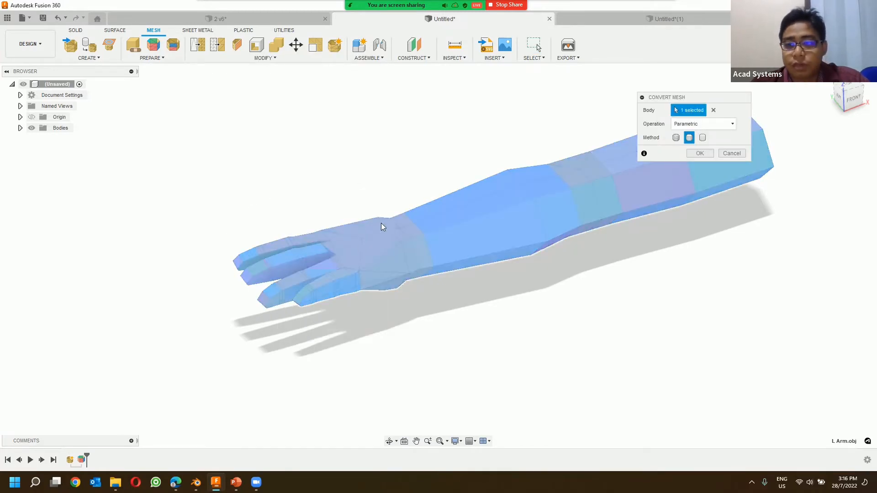
pyautogui.click(732, 154)
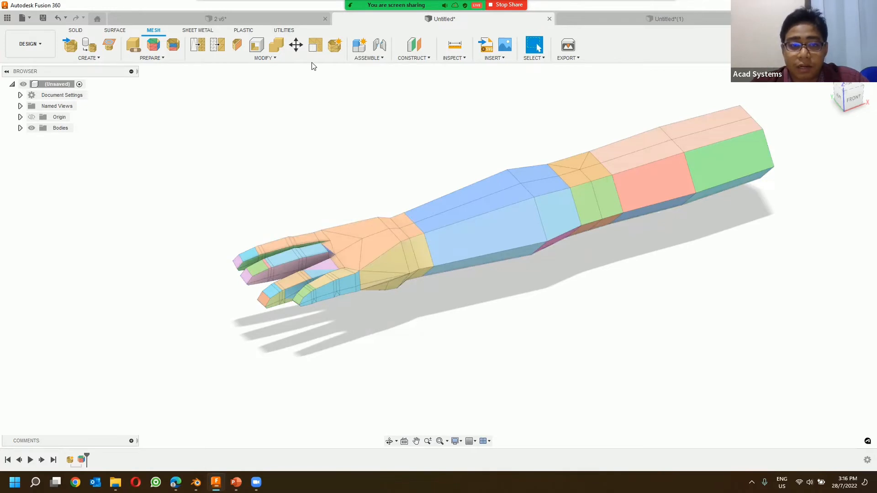
pyautogui.click(313, 59)
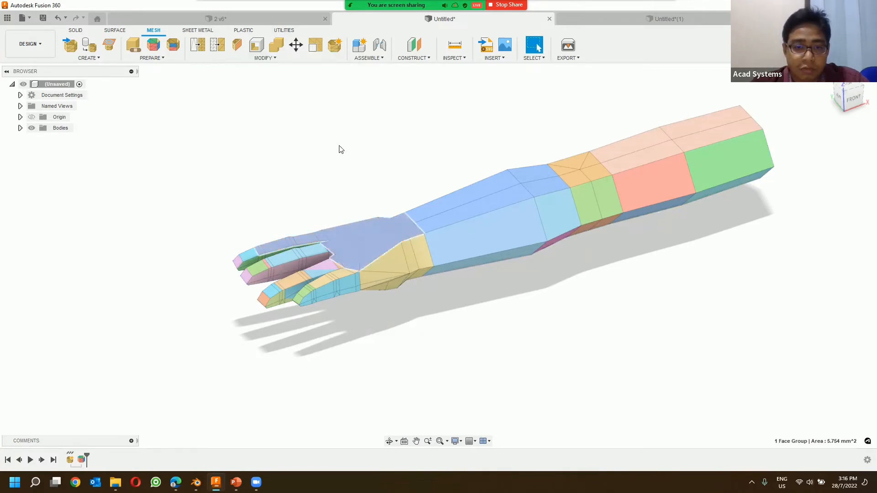
# Step: Try converting the face-grouped arm mesh to a solid with the Parametric operation and Prismatic method, inspect the hand, and undo the conversion
pyautogui.click(274, 59)
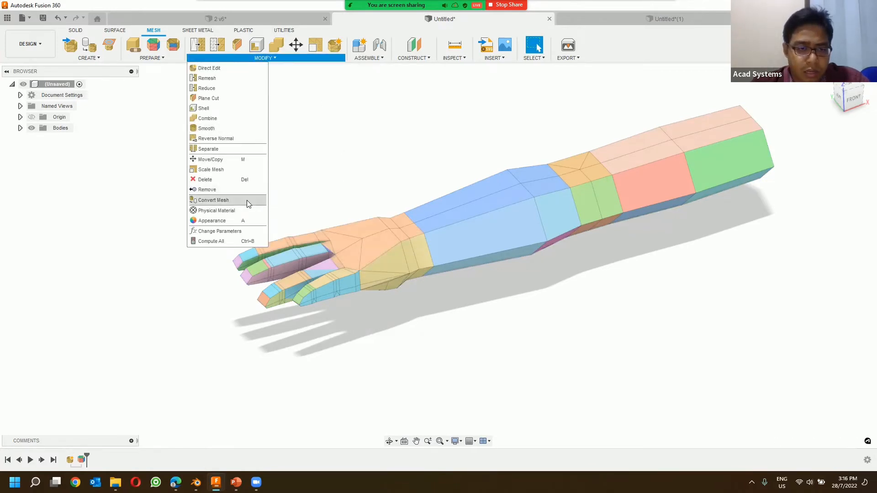
pyautogui.click(243, 200)
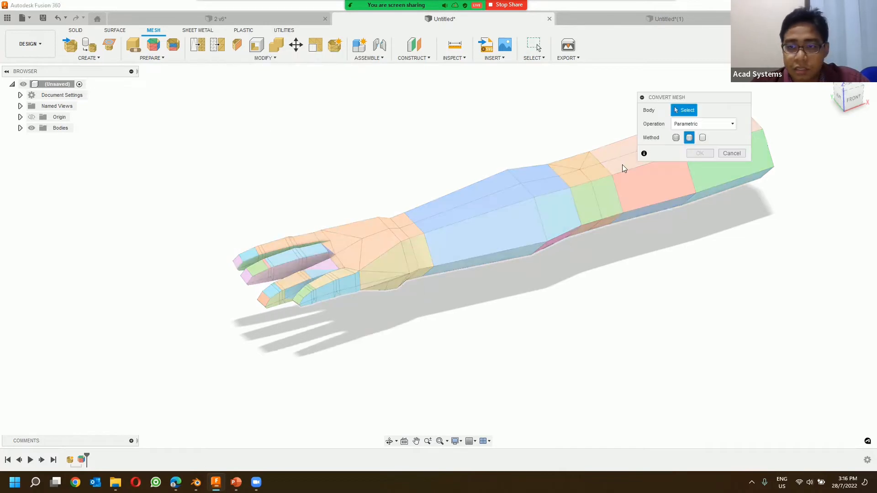
pyautogui.click(604, 190)
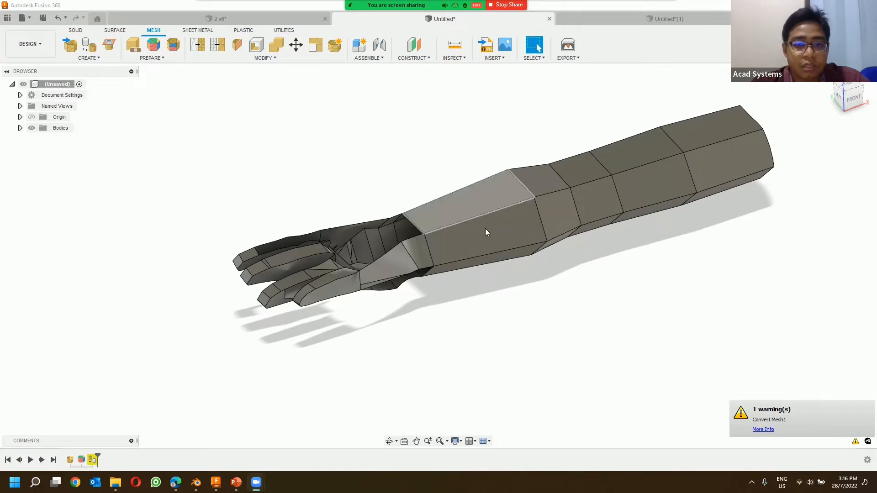
pyautogui.click(402, 261)
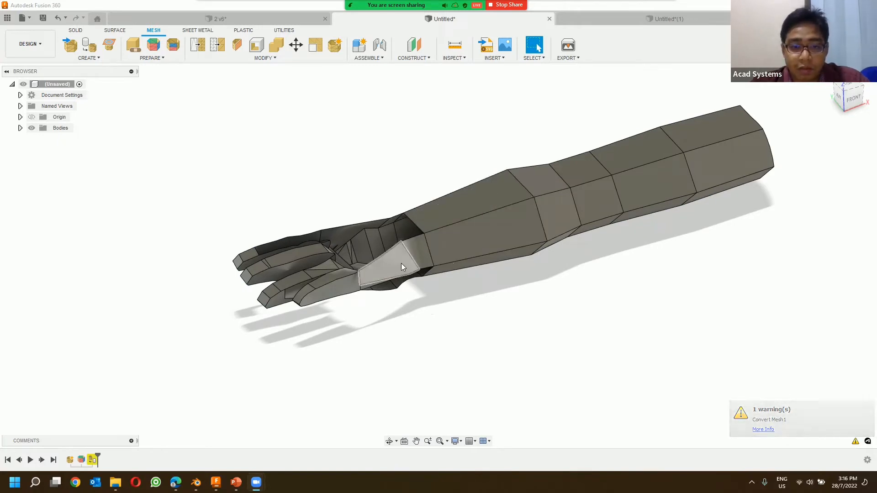
pyautogui.keyDown('shift'); pyautogui.moveTo(372, 202); pyautogui.dragTo(309, 222, button='middle'); pyautogui.keyUp('shift')
pyautogui.hotkey('ctrl', 'z')
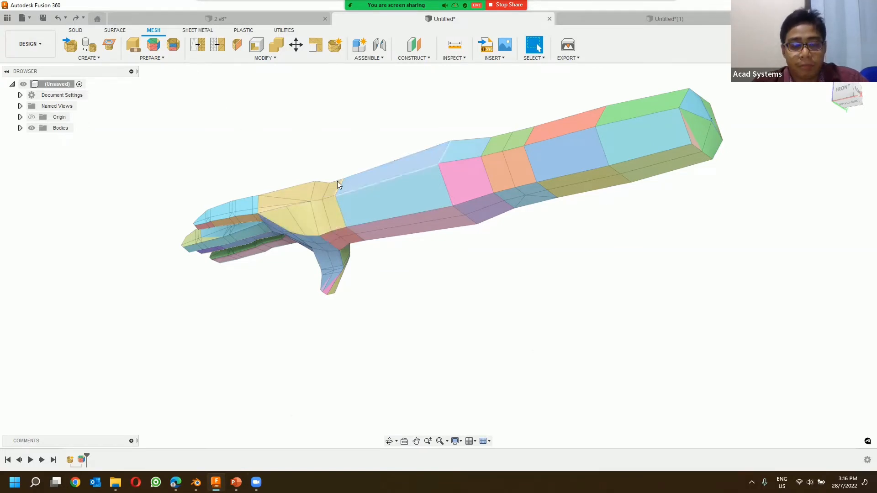
# Step: Combine the two adjacent face groups on the top of the upper forearm into one face group
pyautogui.keyDown('shift'); pyautogui.moveTo(340, 178); pyautogui.dragTo(183, 101, button='middle'); pyautogui.keyUp('shift')
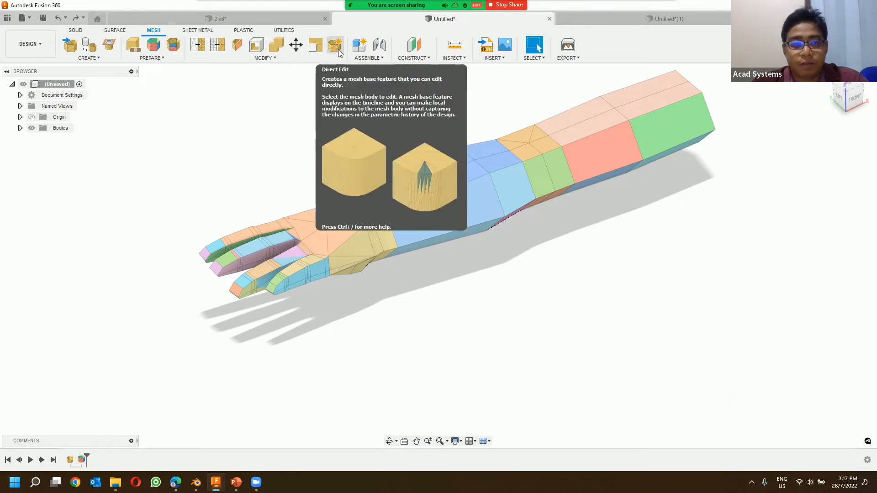
pyautogui.moveTo(313, 139); pyautogui.dragTo(272, 173, button='middle')
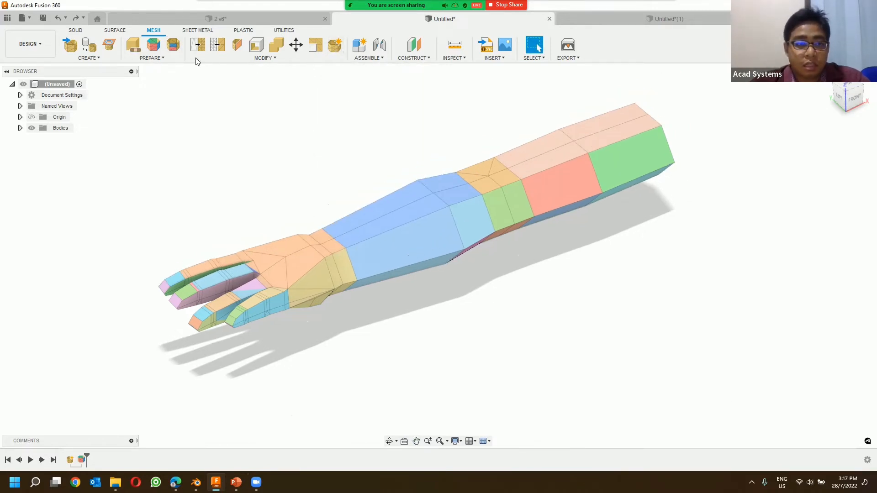
pyautogui.click(594, 131)
pyautogui.click(558, 150)
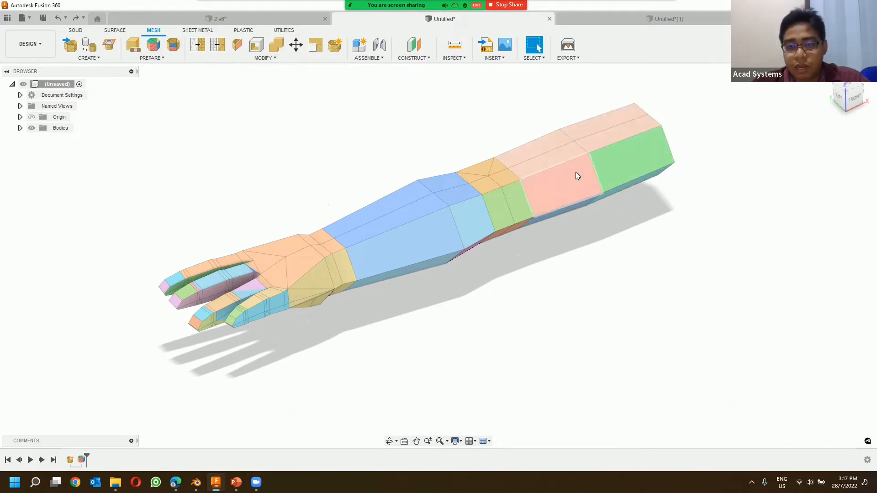
pyautogui.click(582, 135)
pyautogui.click(555, 152)
pyautogui.click(570, 92)
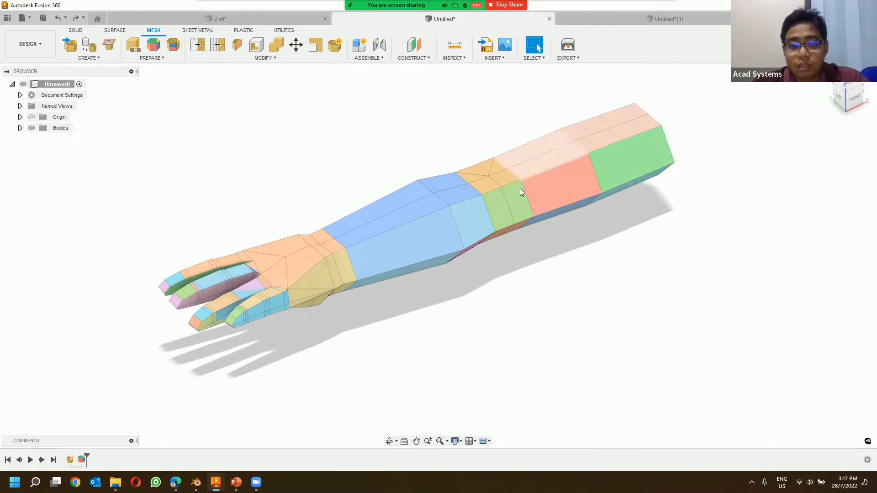
pyautogui.click(598, 133)
pyautogui.click(699, 152)
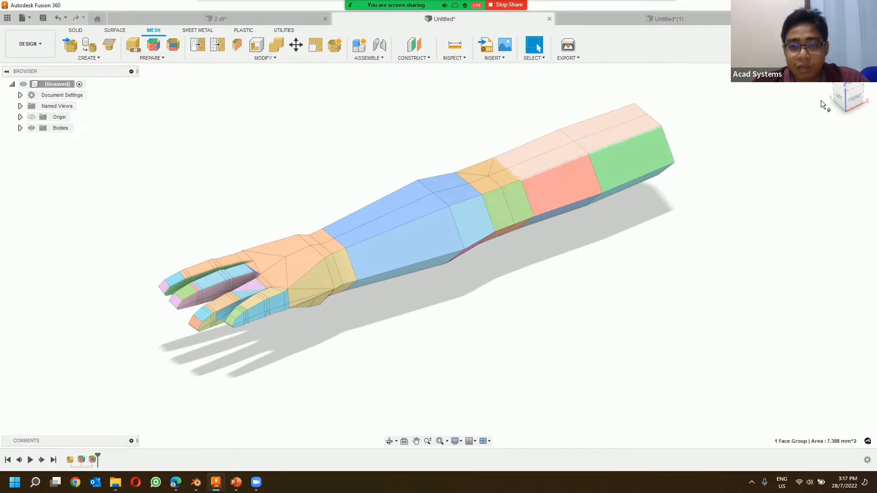
# Step: Try the Parametric Prismatic conversion again on the arm mesh with the combined forearm face group, and undo it
pyautogui.click(275, 58)
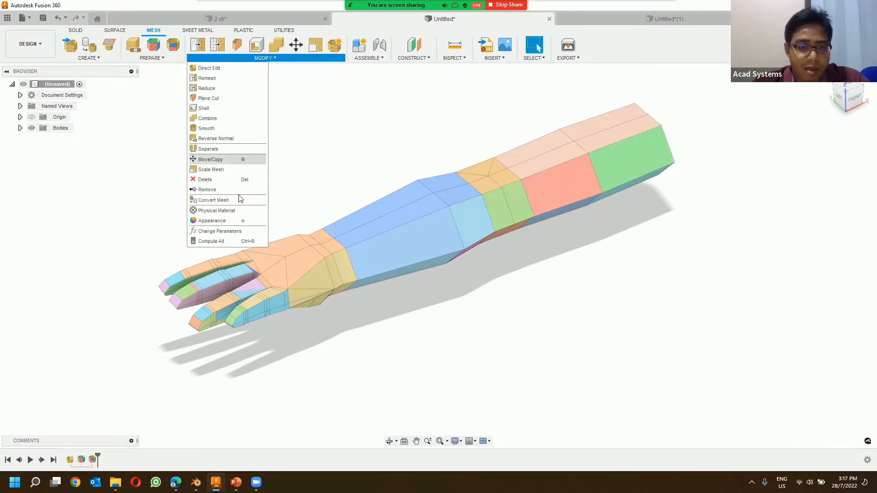
pyautogui.click(231, 201)
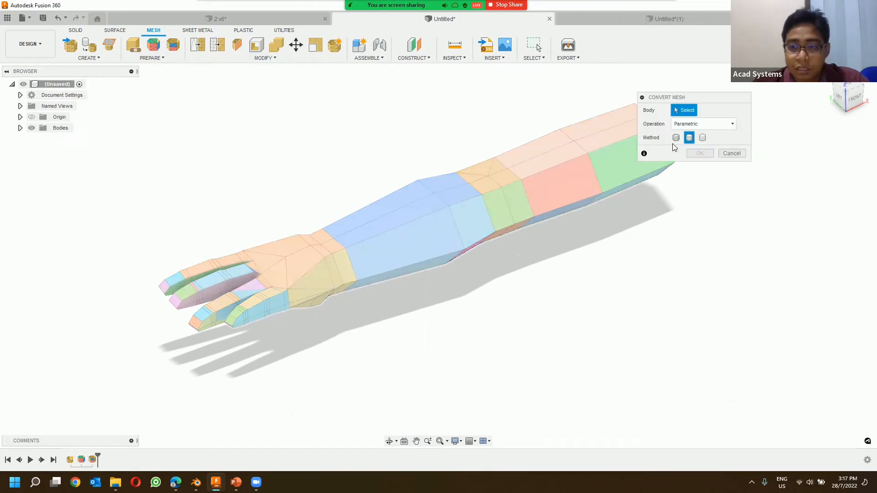
pyautogui.click(576, 138)
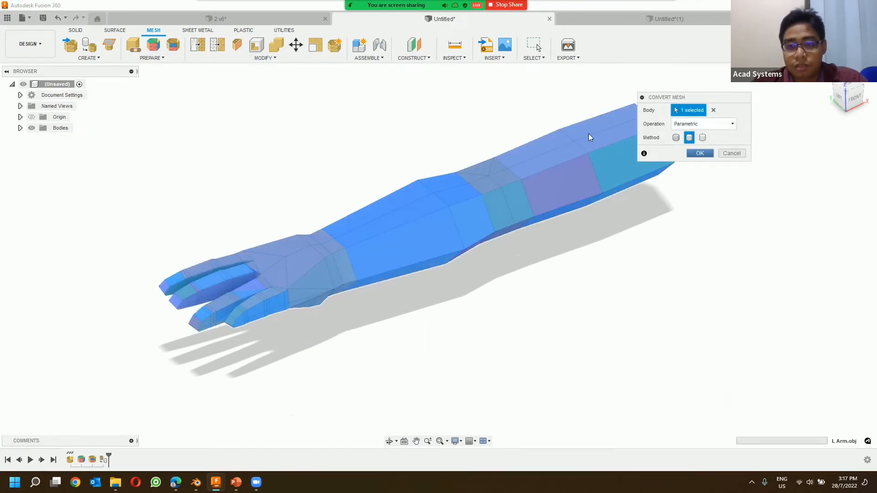
pyautogui.press('Return')
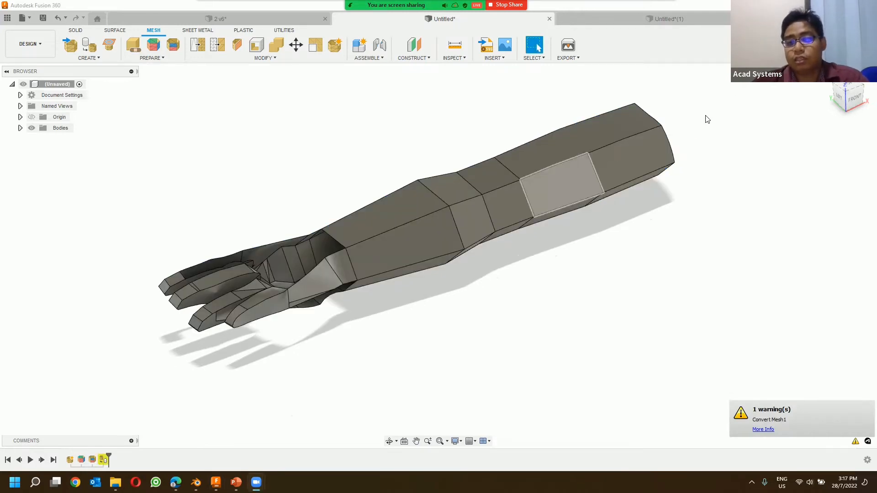
pyautogui.click(58, 19)
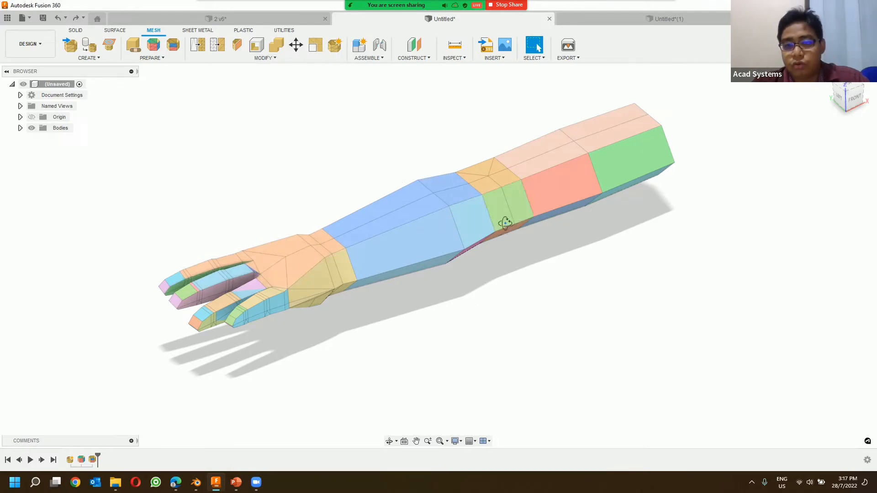
# Step: Try remeshing all of the arm's face groups with the Adaptive type at density 0.25 and shape preservation 0.50, and undo it
pyautogui.keyDown('shift'); pyautogui.moveTo(504, 223); pyautogui.dragTo(498, 249, button='middle'); pyautogui.keyUp('shift')
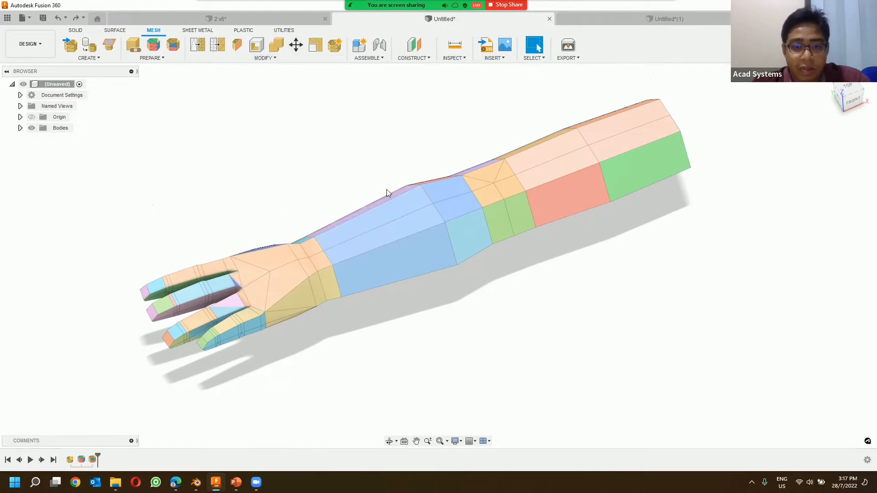
pyautogui.keyDown('shift'); pyautogui.moveTo(405, 215); pyautogui.dragTo(380, 174, button='middle'); pyautogui.keyUp('shift')
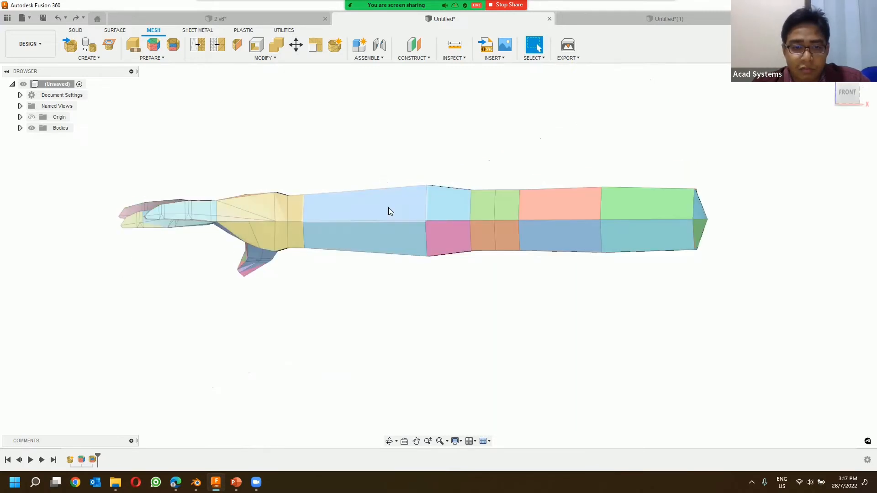
pyautogui.keyDown('shift'); pyautogui.moveTo(420, 225); pyautogui.dragTo(350, 235, button='middle'); pyautogui.keyUp('shift')
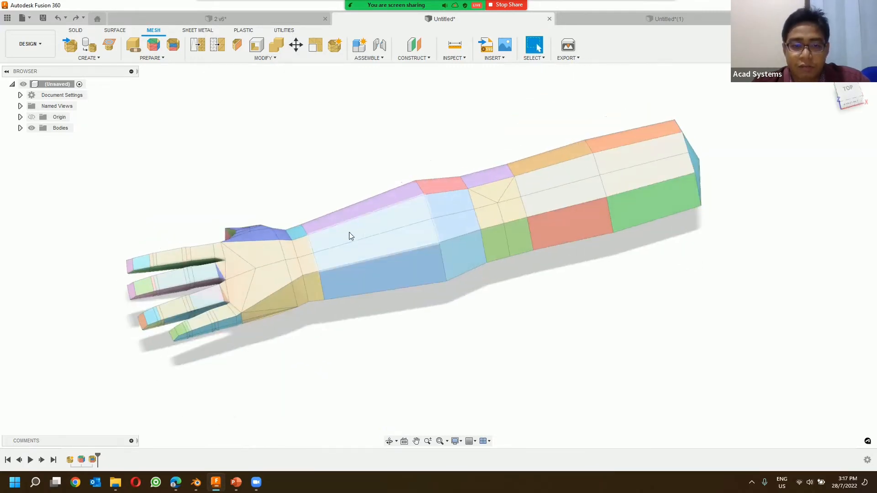
pyautogui.click(198, 45)
pyautogui.scroll(-3, 316, 181)
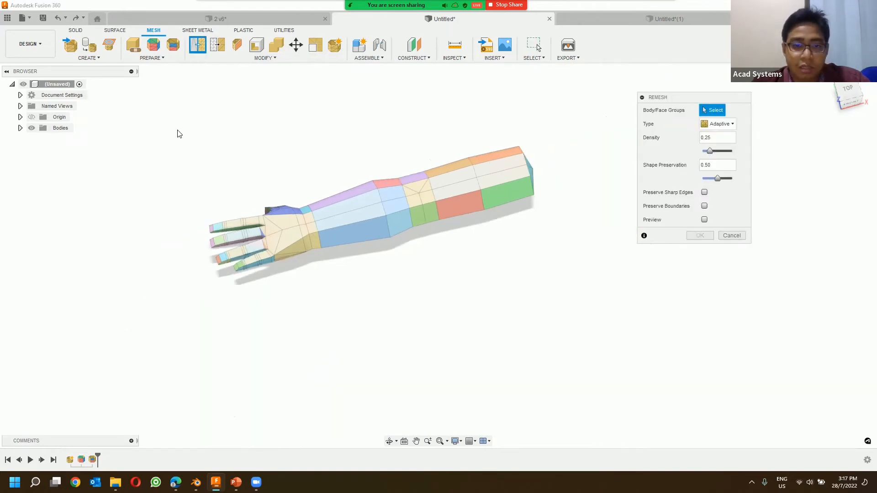
pyautogui.moveTo(174, 129); pyautogui.dragTo(606, 354)
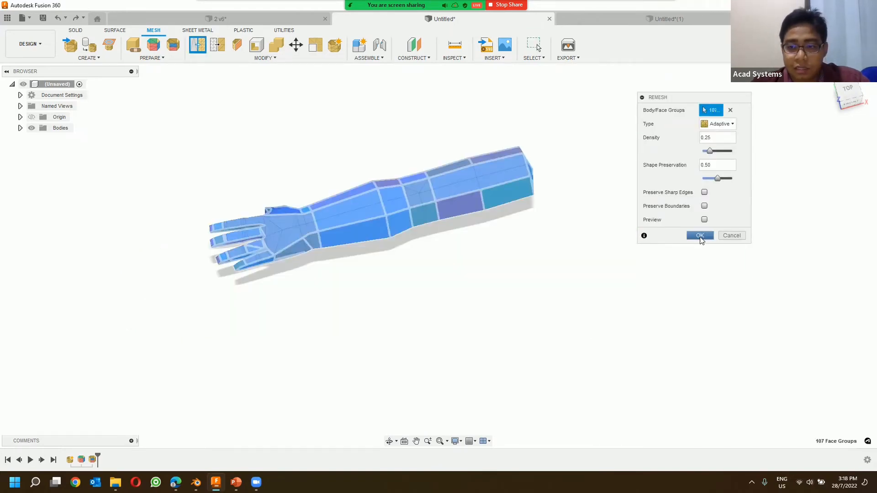
pyautogui.click(700, 235)
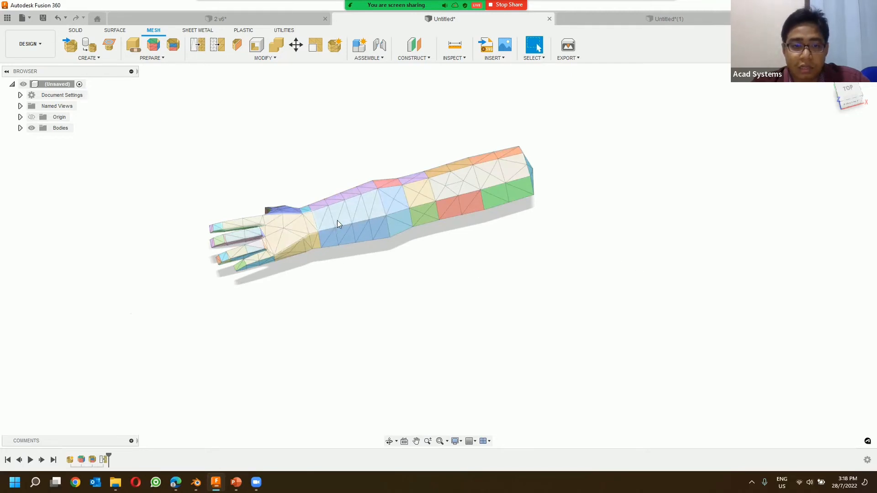
pyautogui.scroll(1, 308, 229)
pyautogui.hotkey('ctrl', 'z')
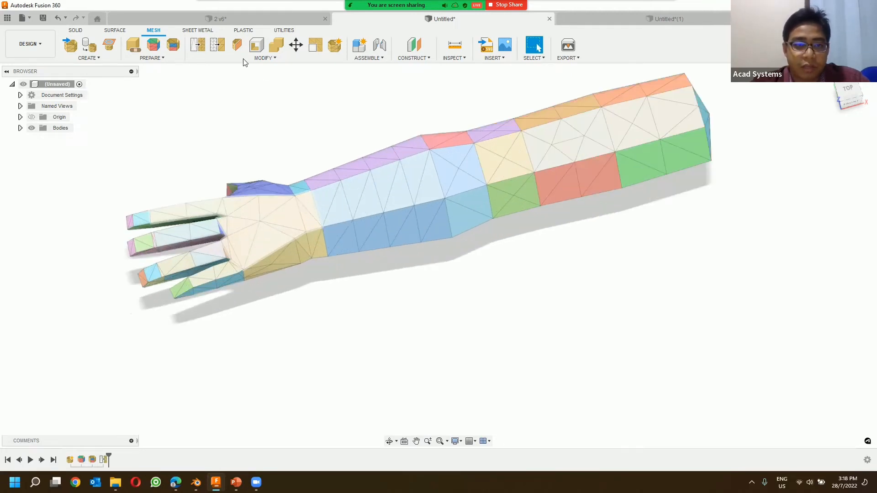
# Step: Remesh all of the arm's face groups with the Adaptive type at a density higher than the default 0.25
pyautogui.click(197, 45)
pyautogui.scroll(-2, 547, 248)
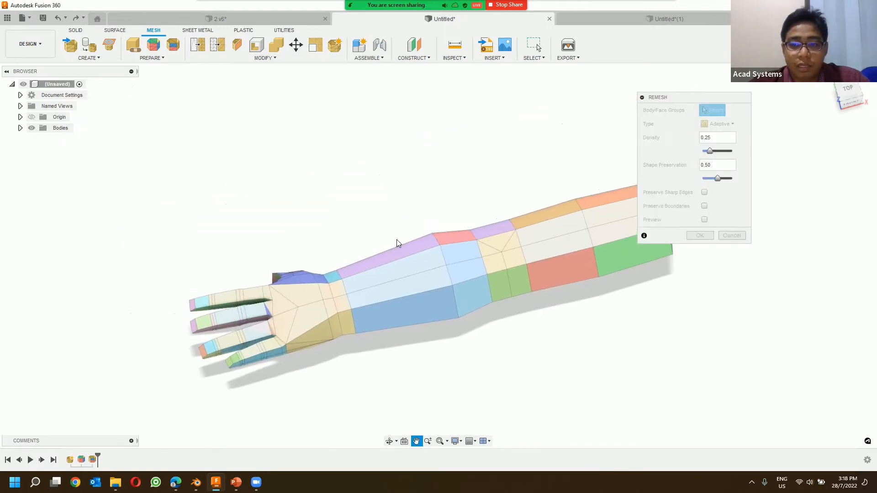
pyautogui.moveTo(158, 162); pyautogui.dragTo(772, 412)
pyautogui.moveTo(710, 150); pyautogui.dragTo(724, 157)
pyautogui.click(701, 234)
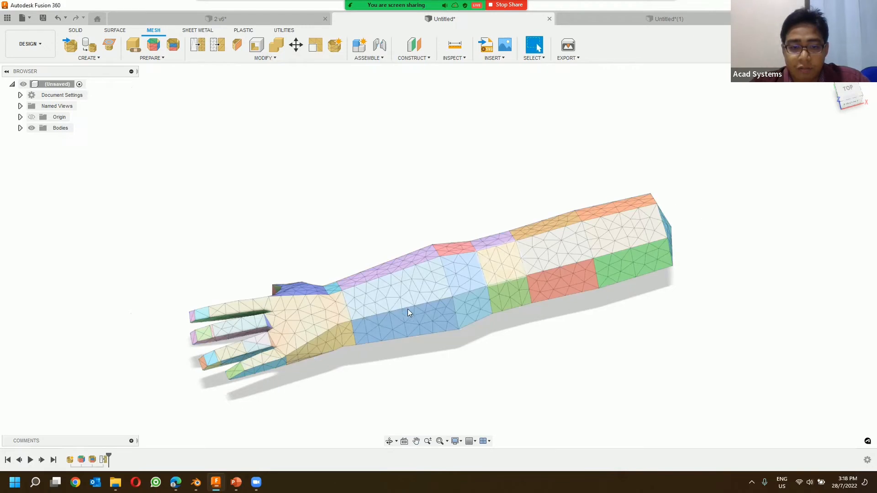
pyautogui.moveTo(352, 260)
pyautogui.keyDown('shift'); pyautogui.mouseDown(button='middle')
pyautogui.moveTo(369, 188)
pyautogui.moveTo(341, 231)
pyautogui.moveTo(344, 246)
pyautogui.mouseUp(button='middle'); pyautogui.keyUp('shift')
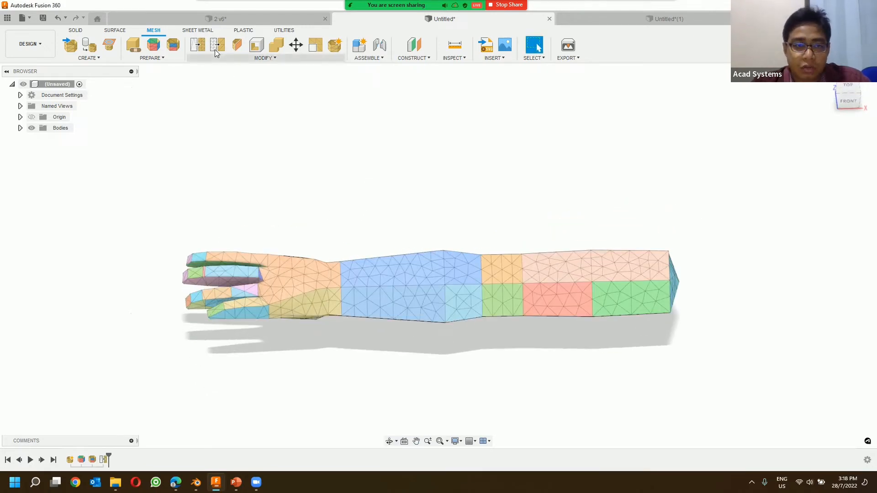
# Step: Switch to the dinosaur design and examine the quad mesh pattern on the body up close and as a whole
pyautogui.click(701, 19)
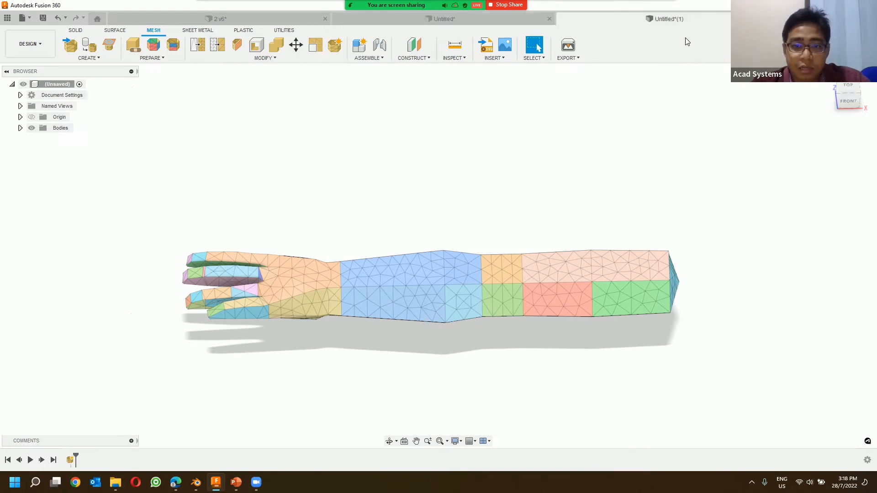
pyautogui.keyDown('shift'); pyautogui.moveTo(428, 294); pyautogui.dragTo(386, 270, button='middle'); pyautogui.keyUp('shift')
pyautogui.scroll(4, 387, 269)
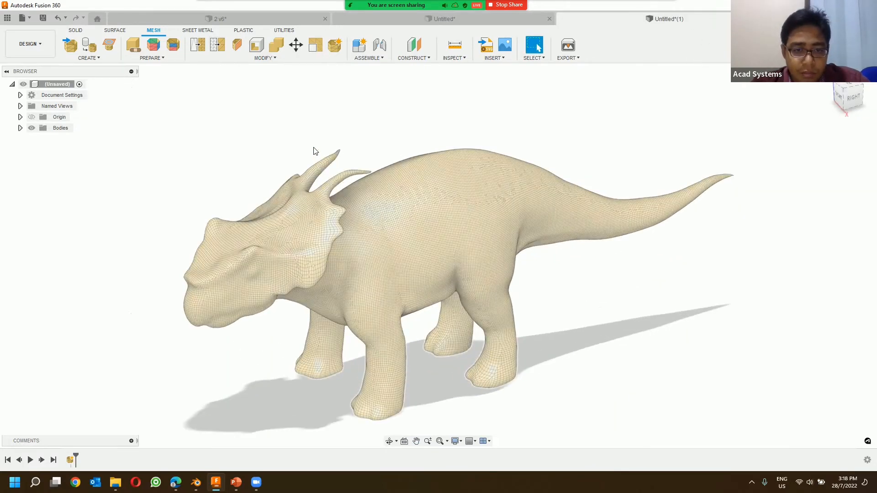
pyautogui.moveTo(371, 176); pyautogui.dragTo(360, 153, button='middle')
pyautogui.scroll(5, 387, 172)
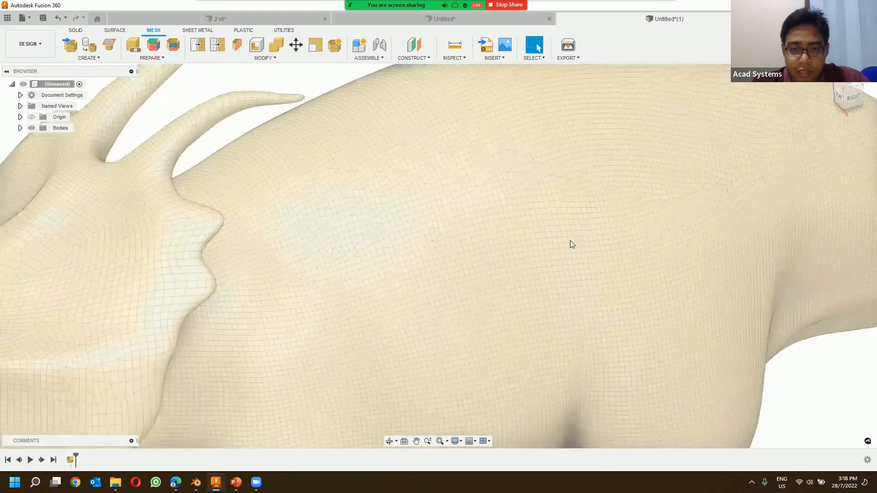
pyautogui.scroll(5, 472, 216)
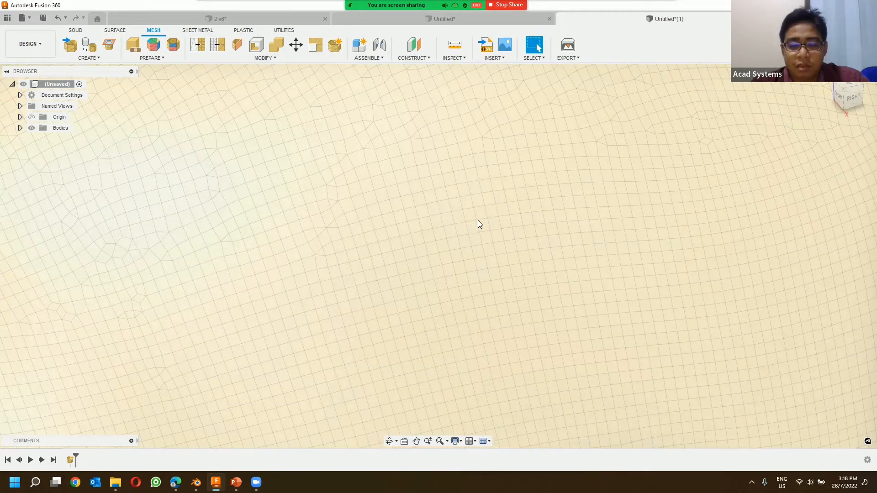
pyautogui.scroll(-8, 481, 234)
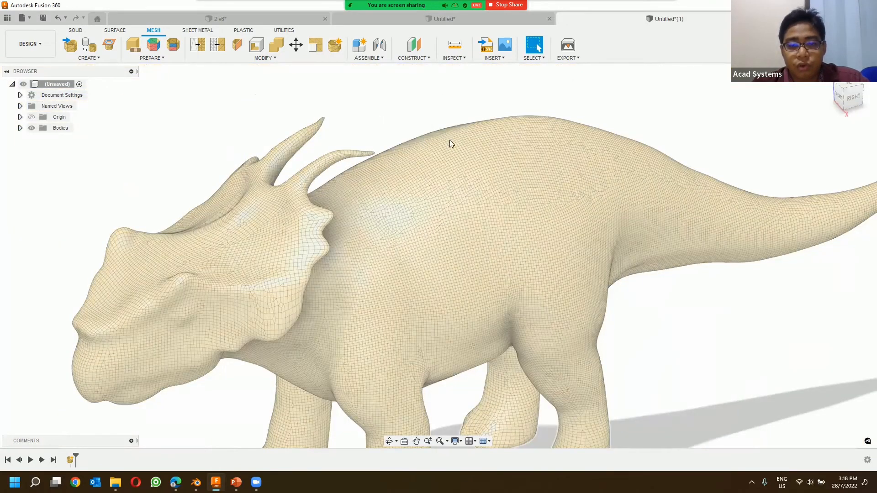
pyautogui.scroll(-3, 407, 128)
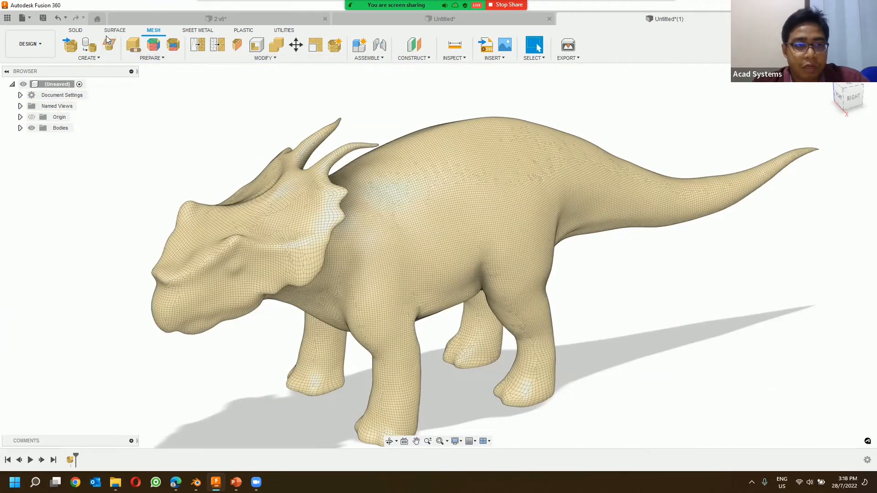
# Step: Set up a Quad Mesh to T-Splines conversion of the dinosaur mesh in a new form, and finish the form without converting
pyautogui.click(75, 32)
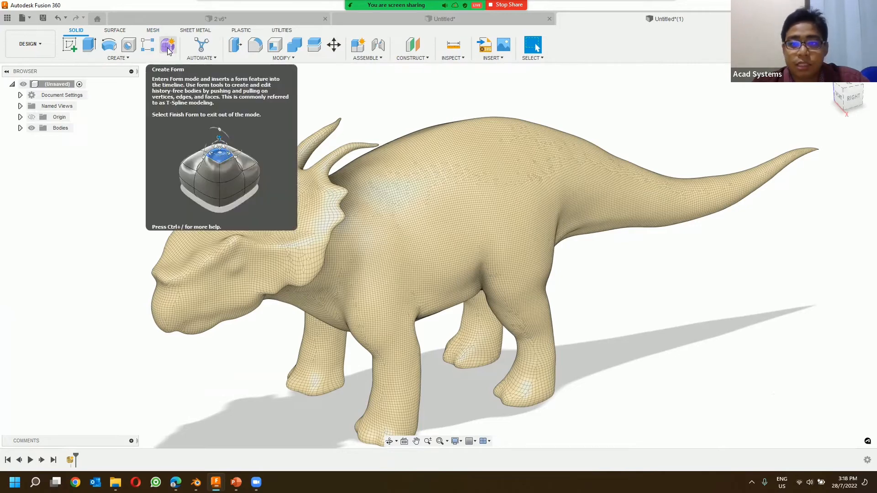
pyautogui.click(167, 44)
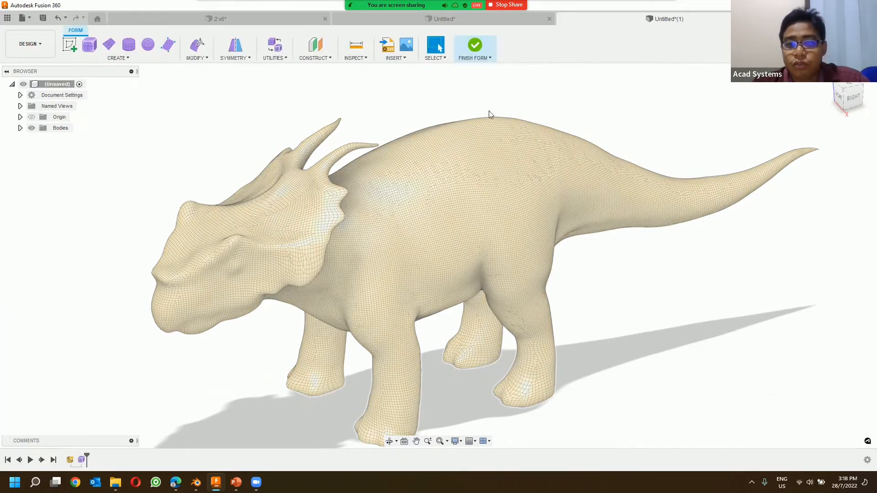
pyautogui.click(273, 58)
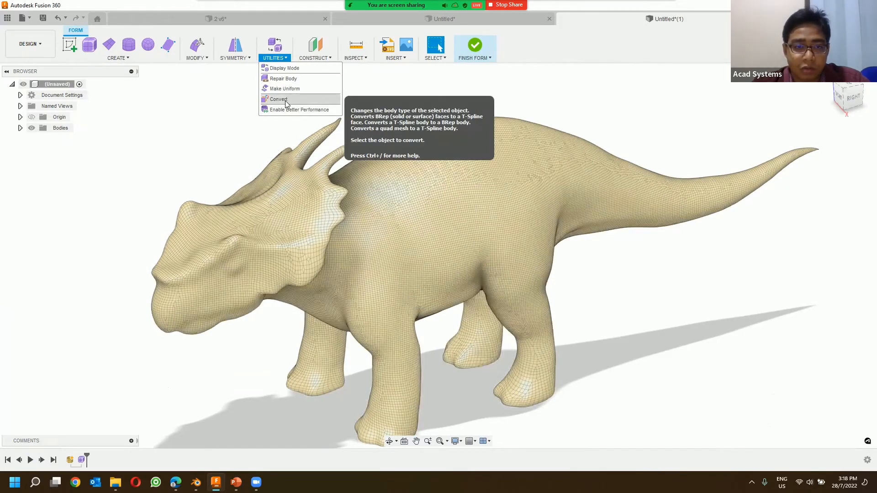
pyautogui.click(284, 99)
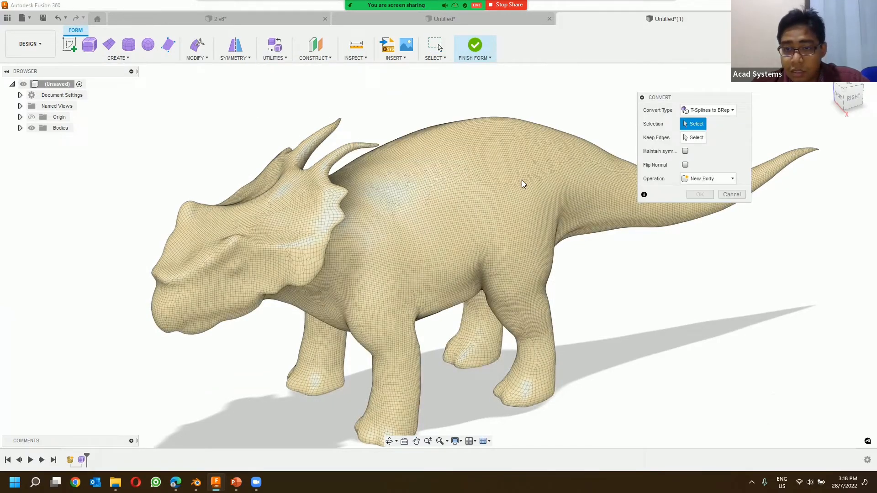
pyautogui.click(702, 109)
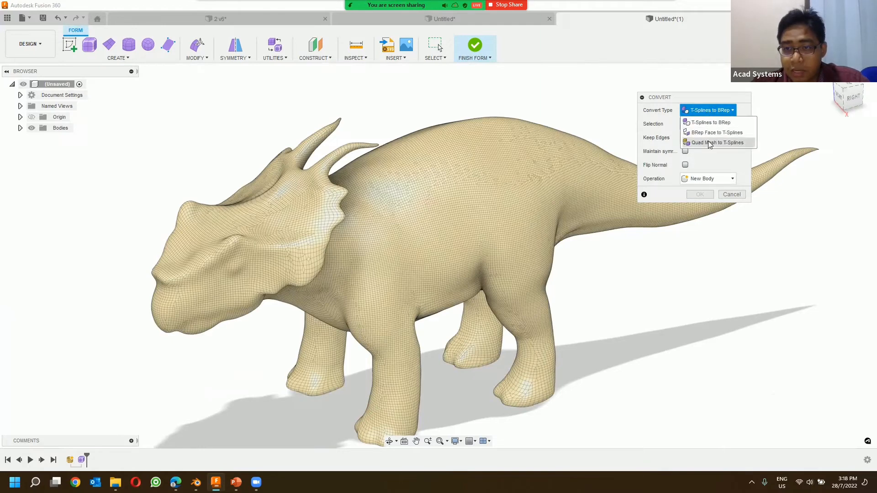
pyautogui.click(710, 143)
pyautogui.click(548, 136)
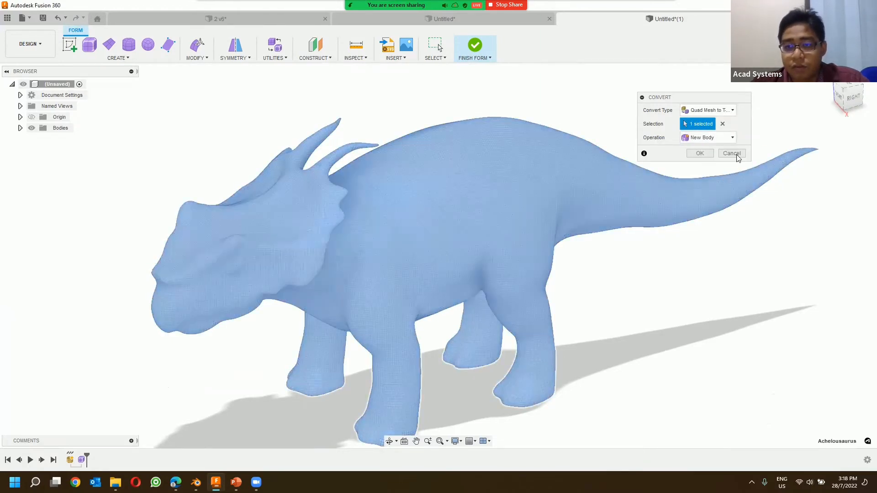
pyautogui.click(733, 153)
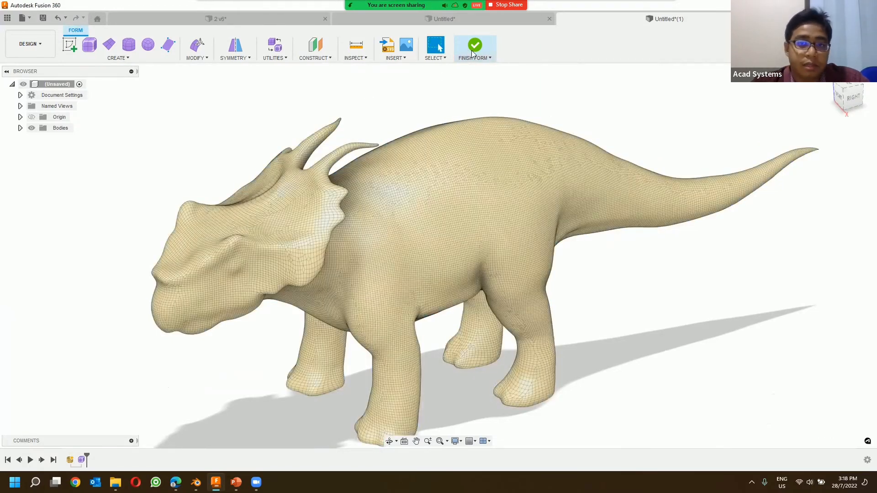
pyautogui.click(487, 60)
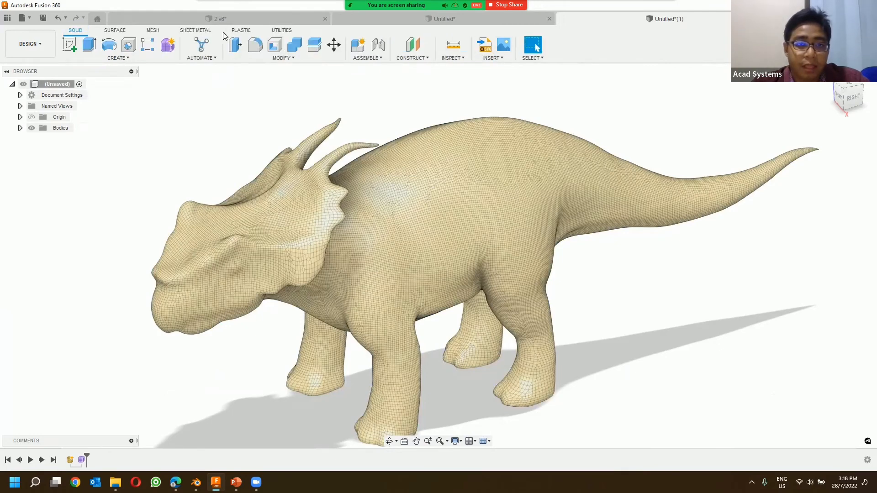
# Step: Examine the properties of the Achelousaurus mesh body, including its facet and vertex counts
pyautogui.click(154, 30)
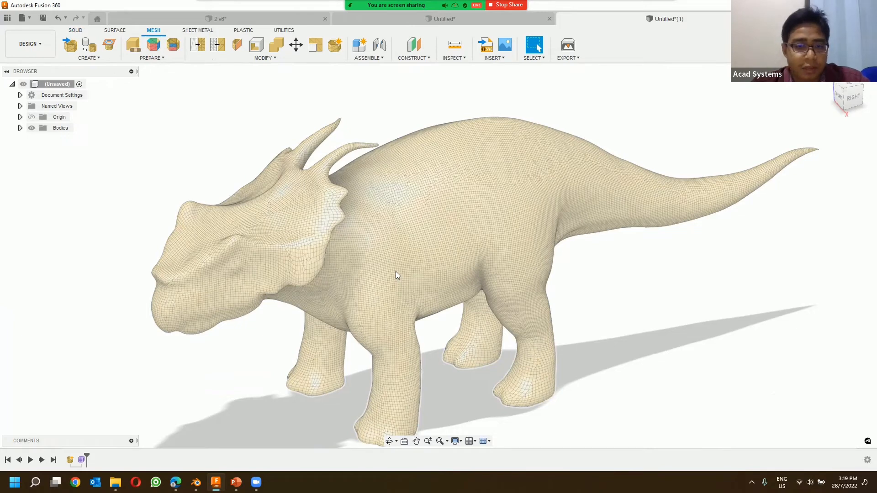
pyautogui.click(262, 58)
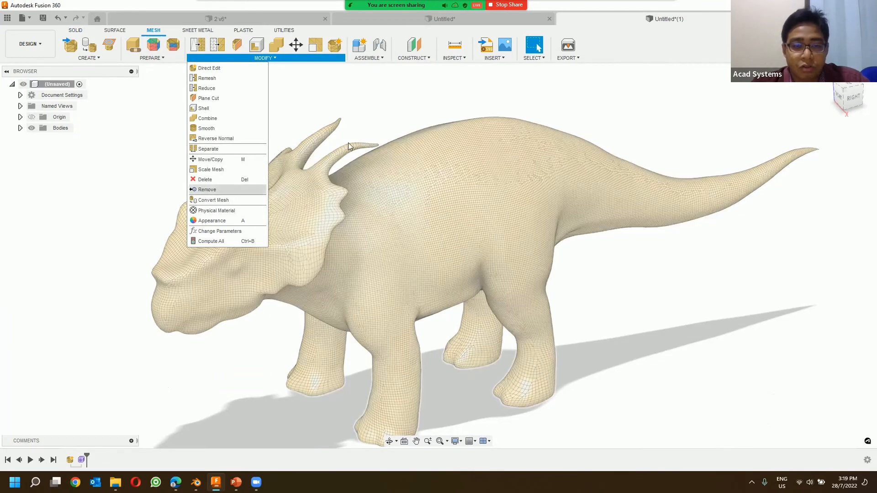
pyautogui.click(377, 108)
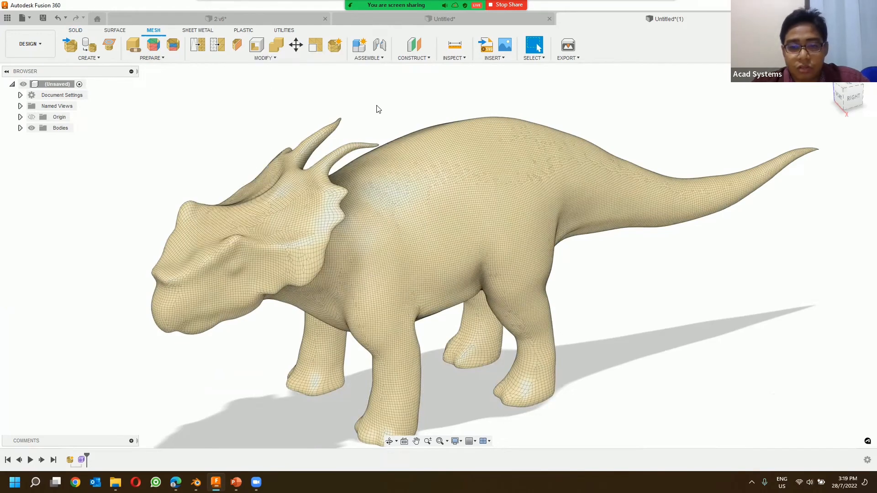
pyautogui.click(20, 128)
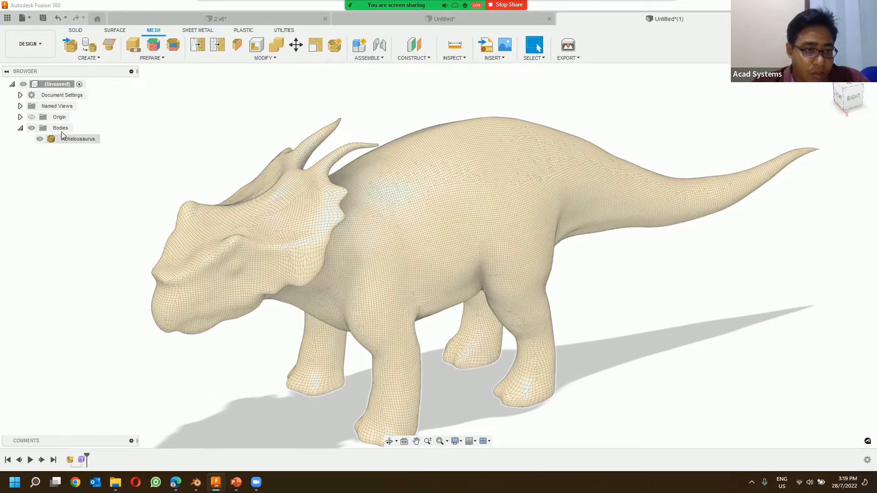
pyautogui.click(72, 140)
pyautogui.rightClick(72, 140)
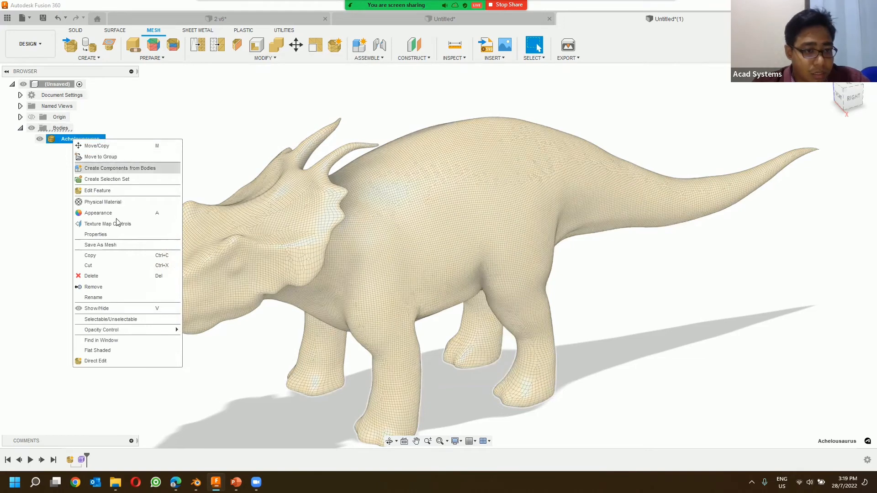
pyautogui.click(113, 235)
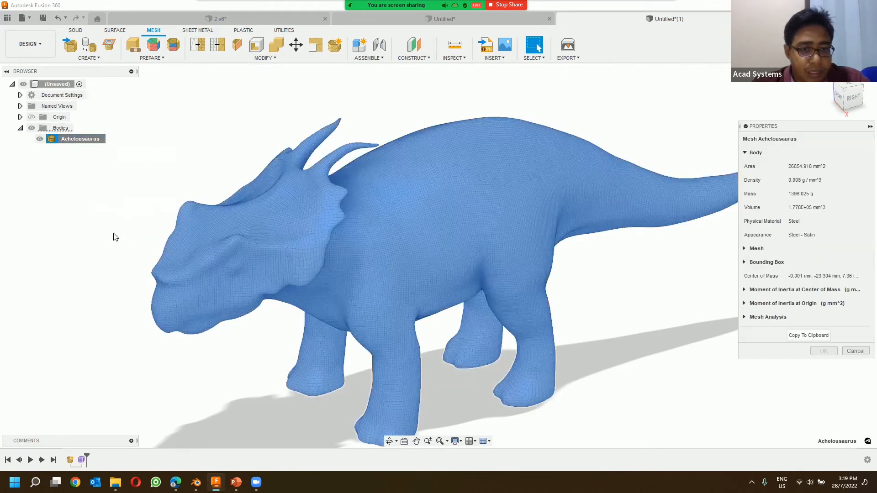
pyautogui.click(744, 249)
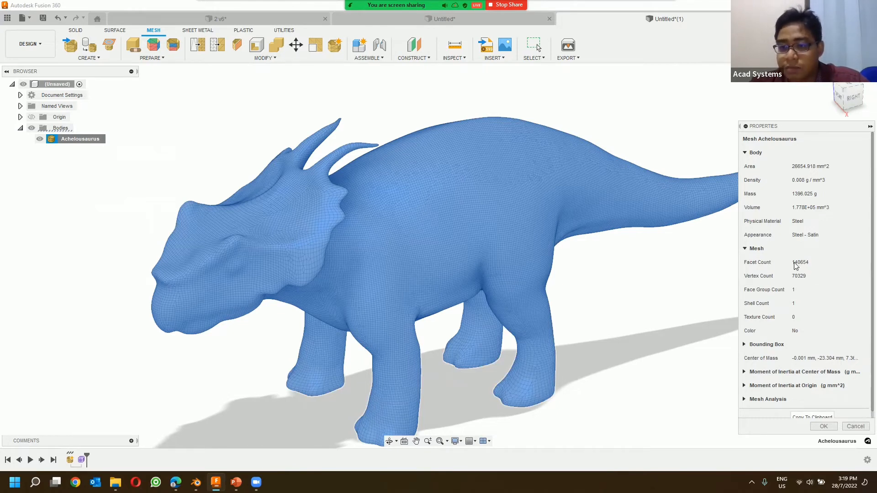
pyautogui.click(856, 426)
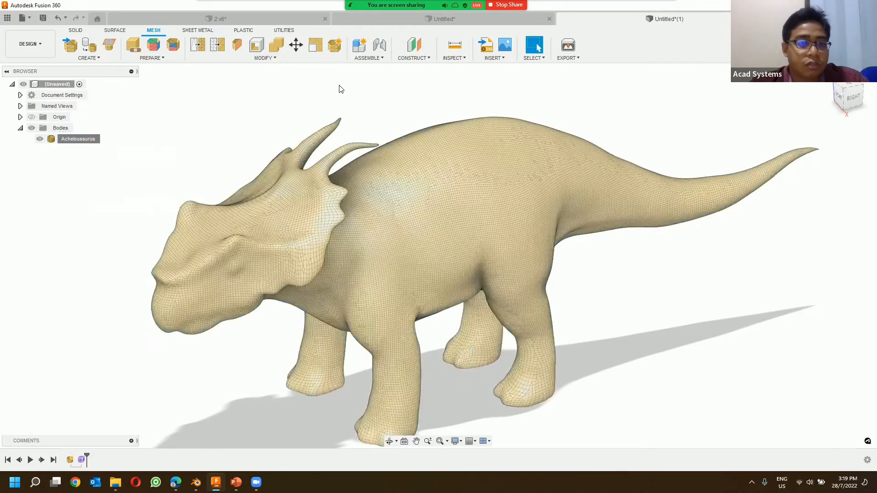
# Step: Reduce the Achelousaurus mesh by Proportion with the Adaptive remesh type and a proportion of 44.048
pyautogui.click(217, 45)
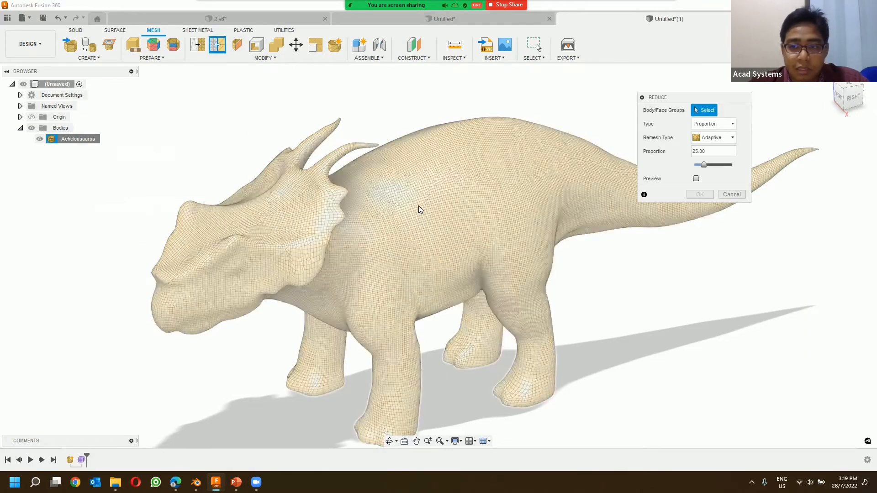
pyautogui.click(670, 209)
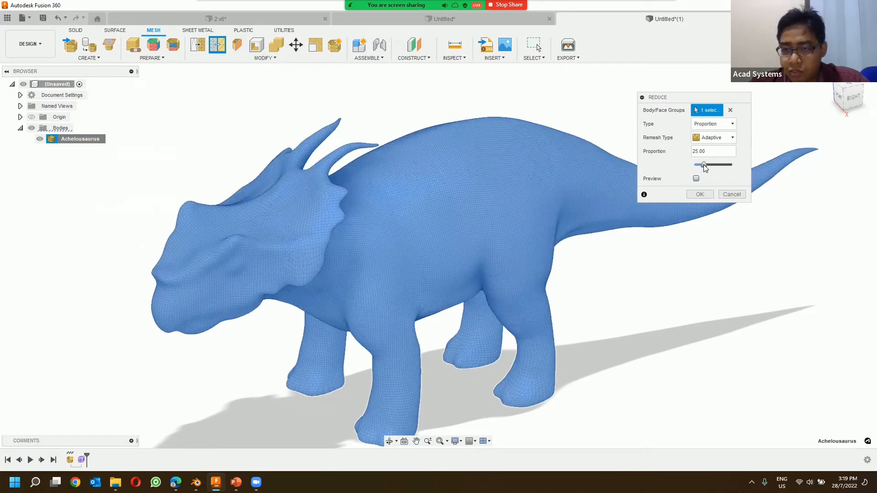
pyautogui.moveTo(703, 166); pyautogui.dragTo(711, 166)
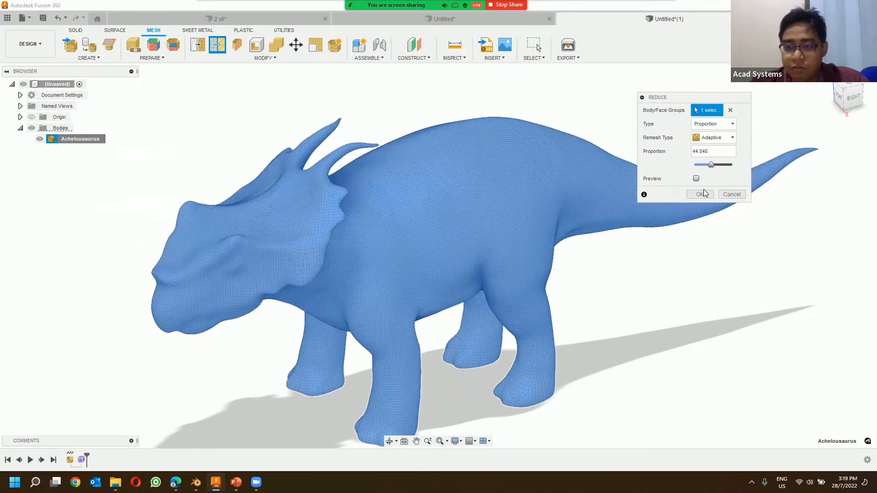
pyautogui.click(703, 196)
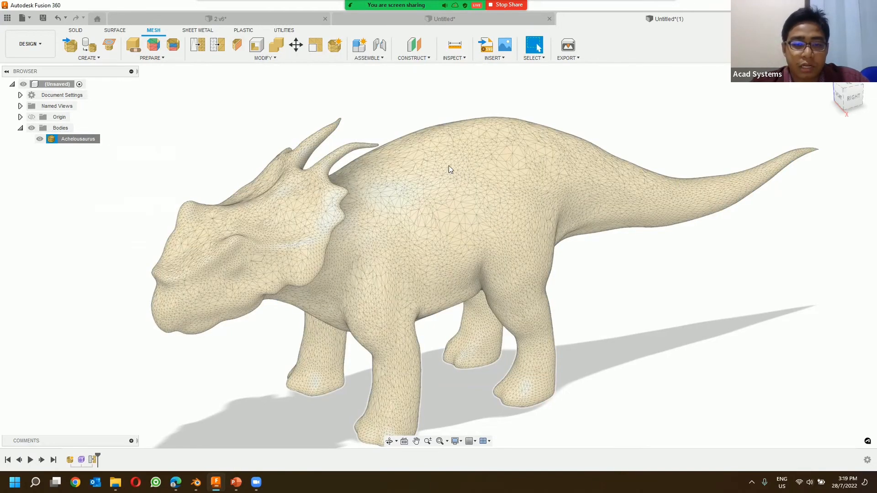
# Step: Reduce the dinosaur mesh a second time with the Adaptive remesh type, setting the proportion to 70.238
pyautogui.scroll(-2, 304, 157)
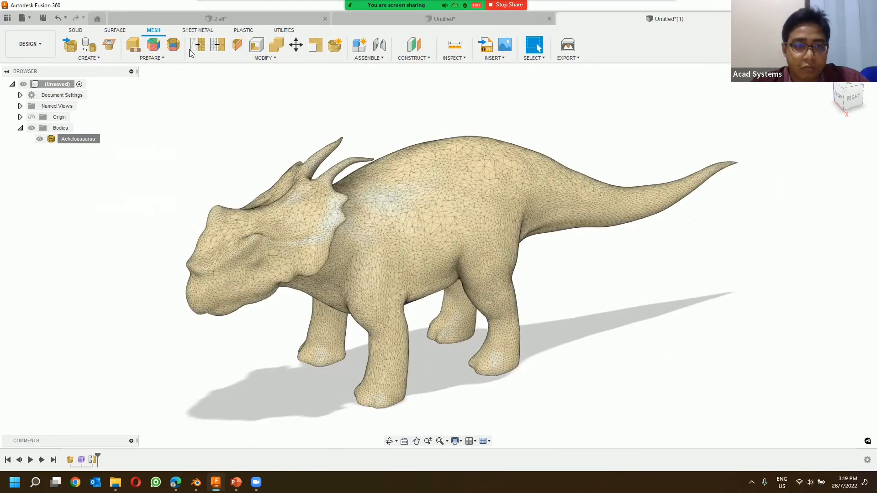
pyautogui.click(217, 45)
pyautogui.click(432, 220)
pyautogui.moveTo(712, 164); pyautogui.dragTo(723, 169)
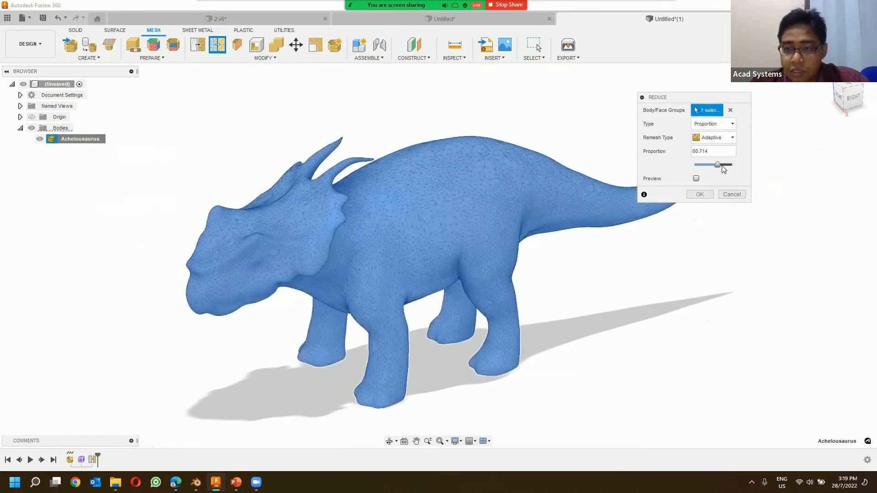
pyautogui.click(700, 195)
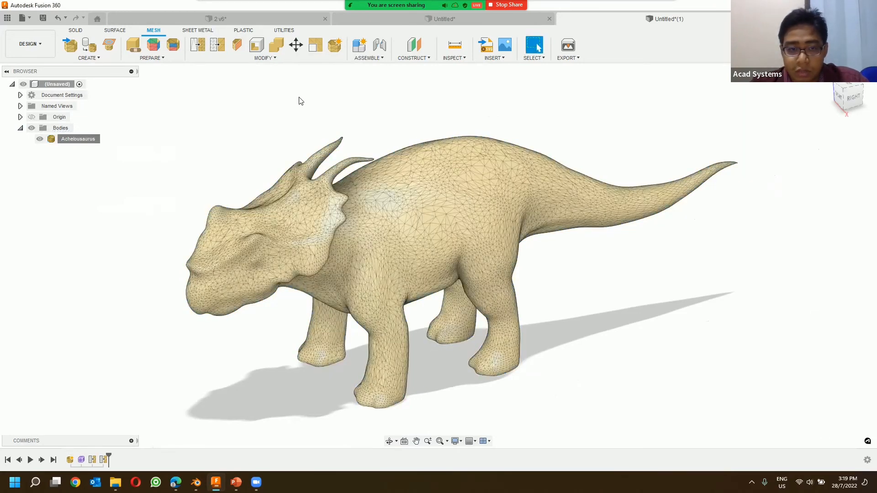
# Step: Try an Adaptive reduction of the dinosaur mesh at a very low proportion, and undo it
pyautogui.click(217, 45)
pyautogui.click(444, 198)
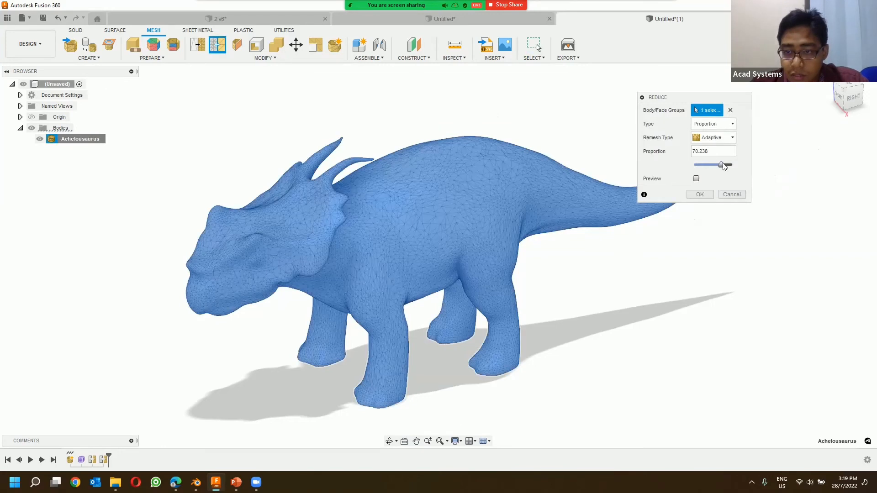
pyautogui.moveTo(725, 165); pyautogui.dragTo(694, 168)
pyautogui.click(700, 194)
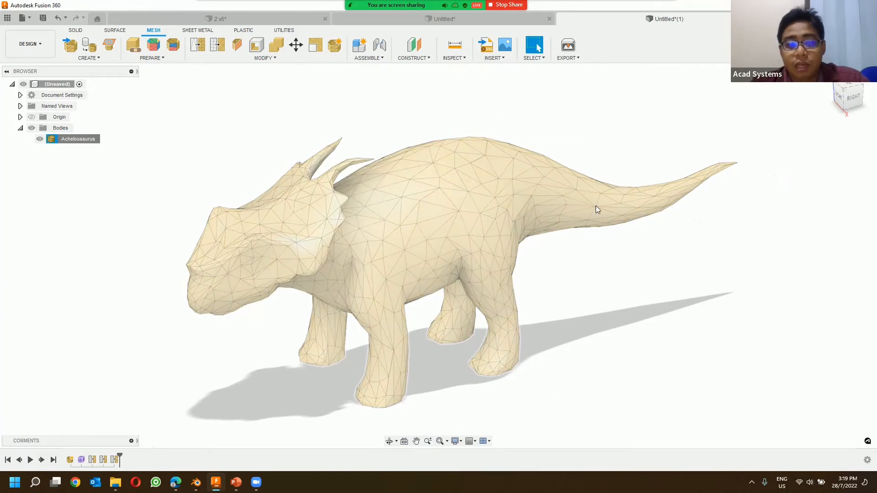
pyautogui.hotkey('ctrl', 'z')
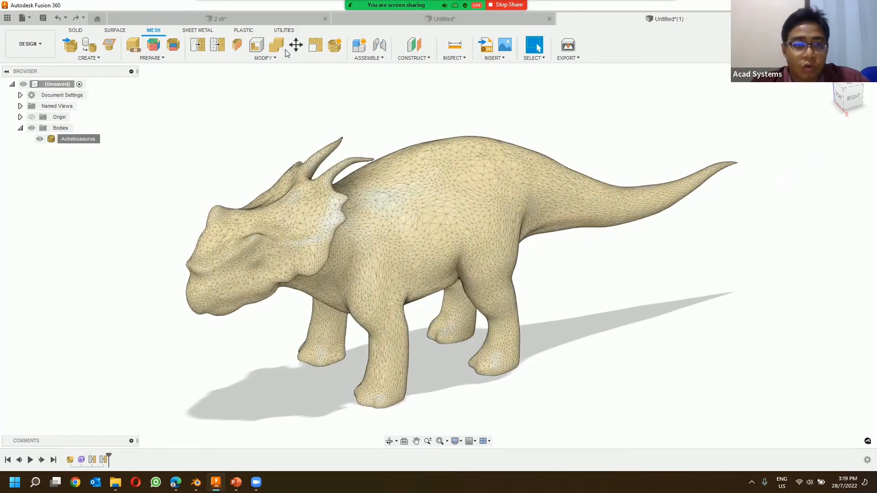
# Step: Reduce the whole dinosaur mesh with the Adaptive remesh type at a proportion of 10.714
pyautogui.click(218, 45)
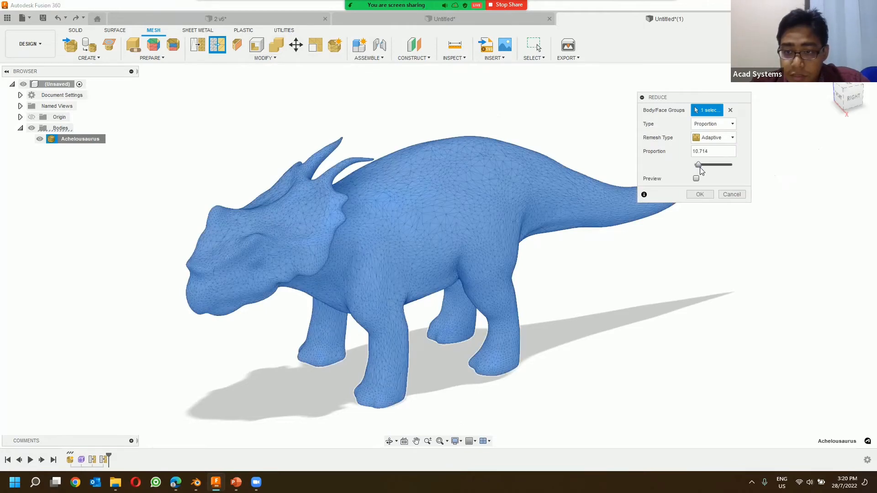
pyautogui.click(700, 194)
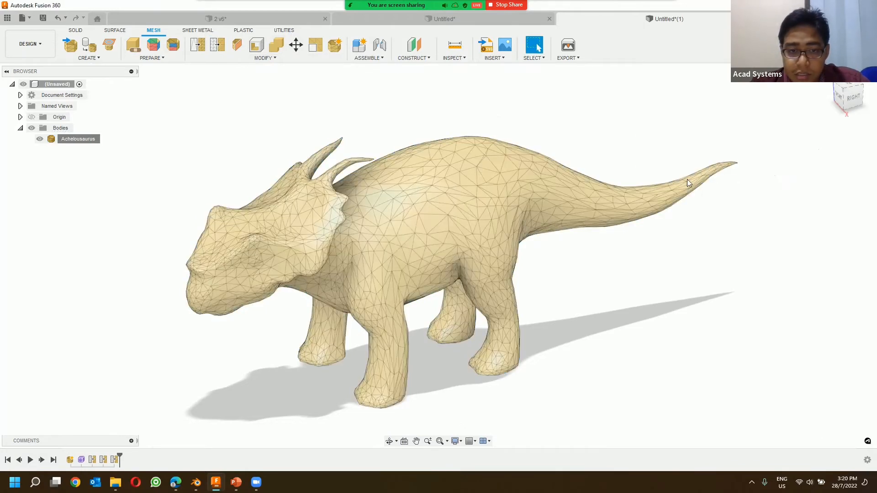
# Step: Examine the triangle pattern of the reduced dinosaur mesh on the head, legs and body from several angles
pyautogui.keyDown('shift'); pyautogui.moveTo(589, 188); pyautogui.dragTo(366, 237, button='middle'); pyautogui.keyUp('shift')
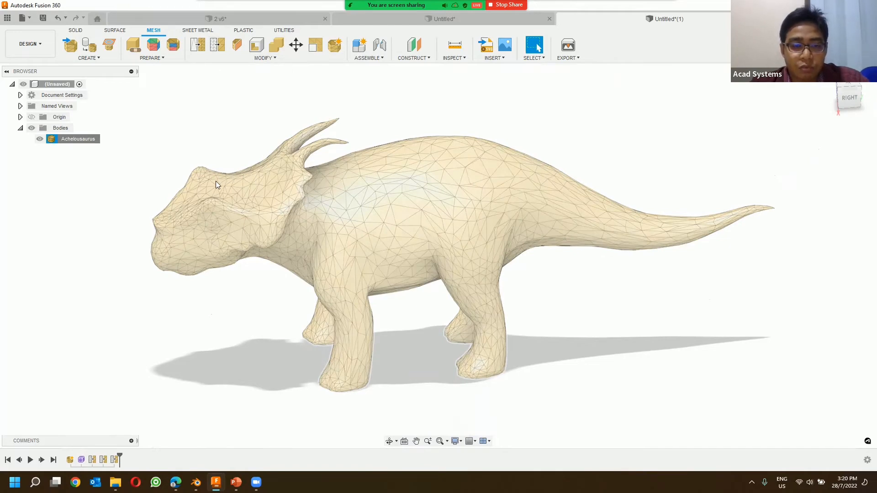
pyautogui.scroll(-2, 439, 190)
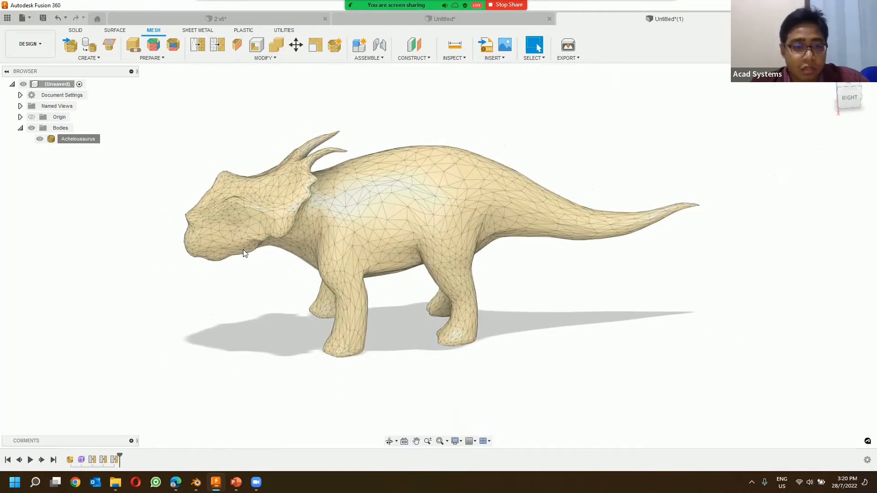
pyautogui.scroll(5, 245, 249)
pyautogui.scroll(2, 251, 167)
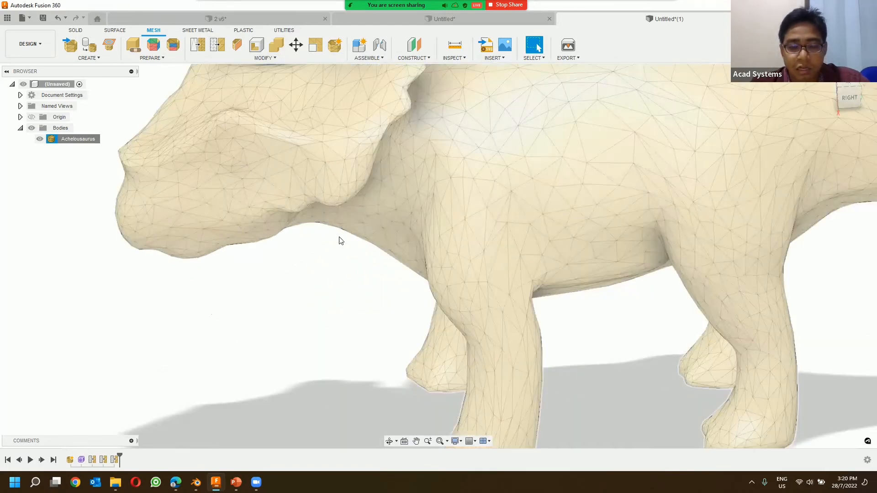
pyautogui.scroll(2, 338, 247)
pyautogui.scroll(-5, 371, 225)
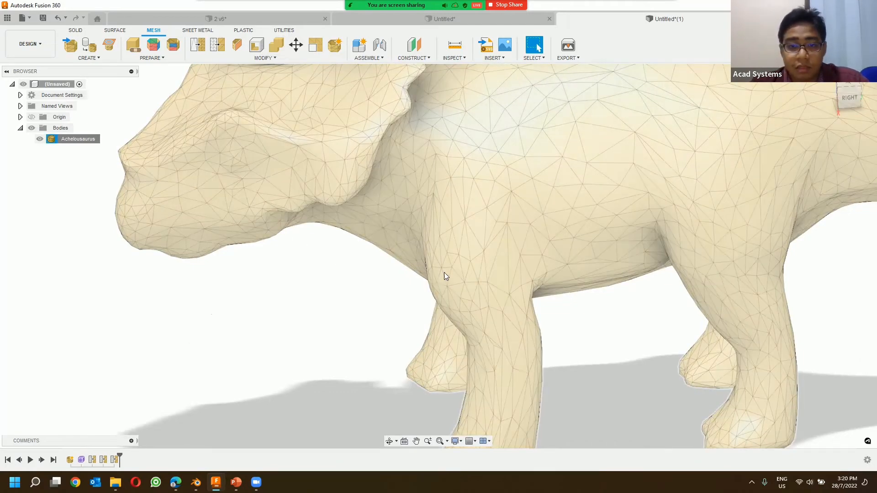
pyautogui.scroll(1, 398, 233)
pyautogui.scroll(4, 388, 246)
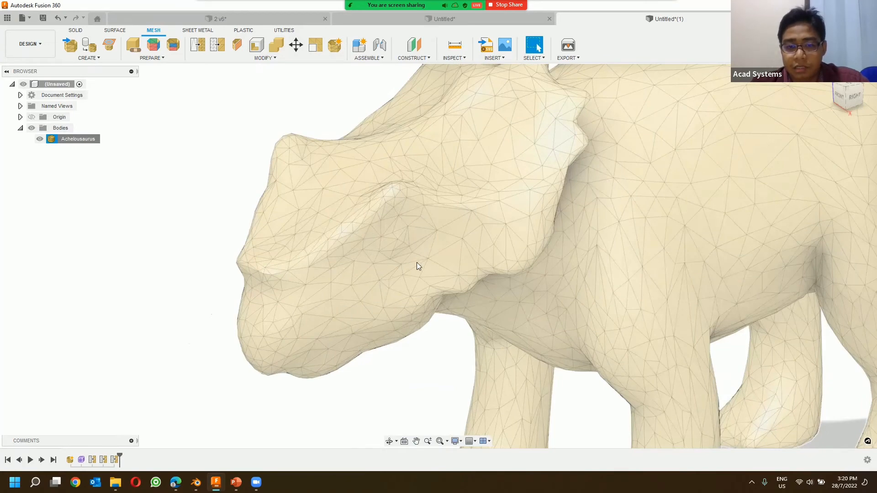
pyautogui.scroll(-3, 409, 256)
pyautogui.scroll(2, 388, 261)
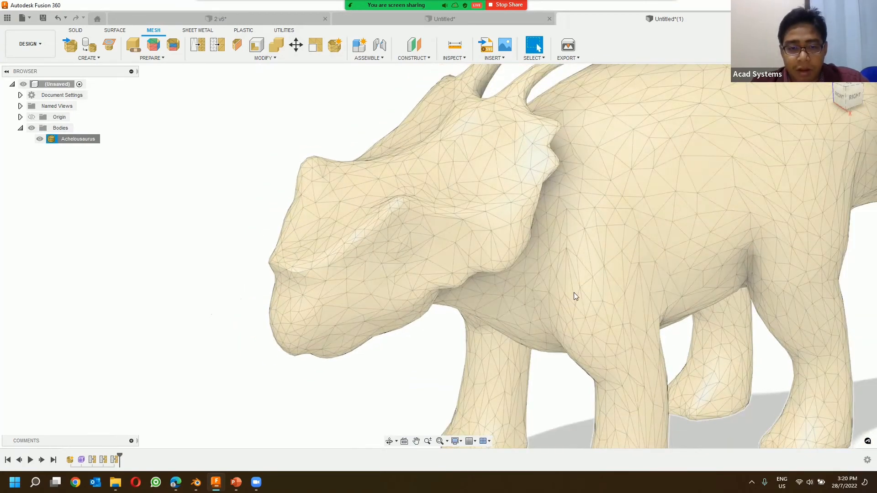
pyautogui.scroll(-4, 682, 277)
pyautogui.scroll(2, 245, 82)
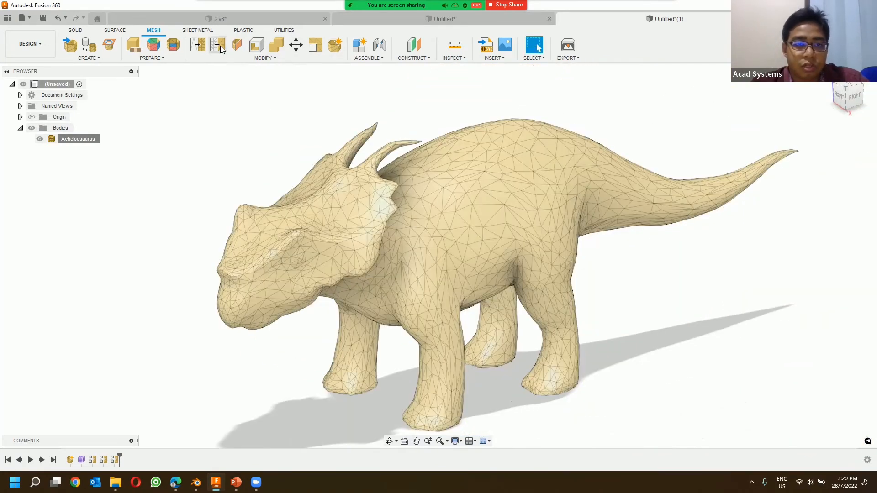
# Step: Try an extreme further reduction of the dinosaur mesh, view the result, and undo that reduction
pyautogui.click(217, 45)
pyautogui.click(516, 150)
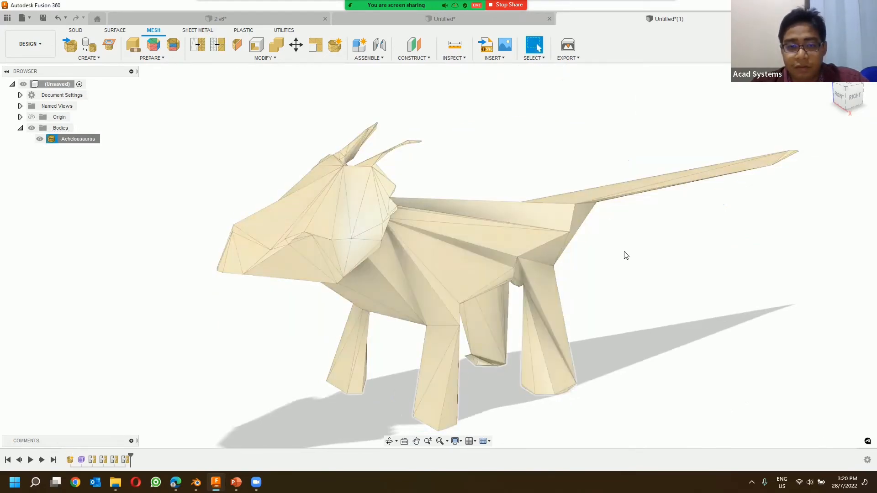
pyautogui.keyDown('shift'); pyautogui.moveTo(542, 256); pyautogui.dragTo(570, 254, button='middle'); pyautogui.keyUp('shift')
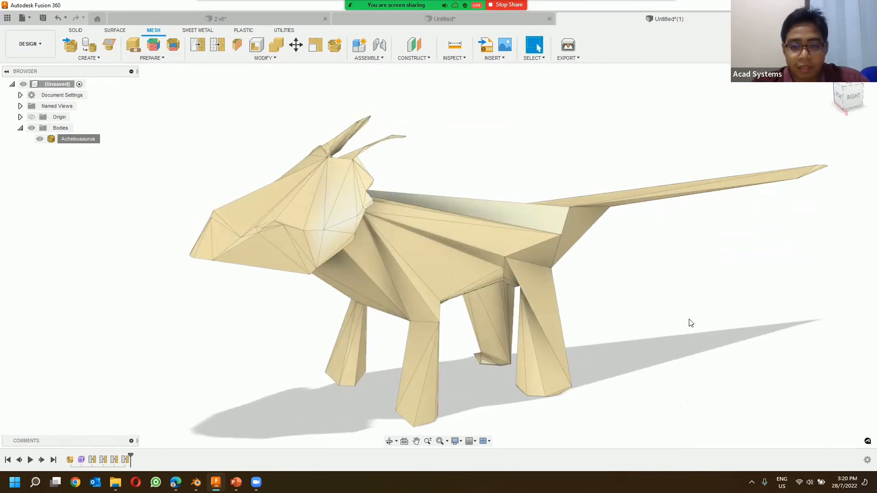
pyautogui.hotkey('ctrl', 'z')
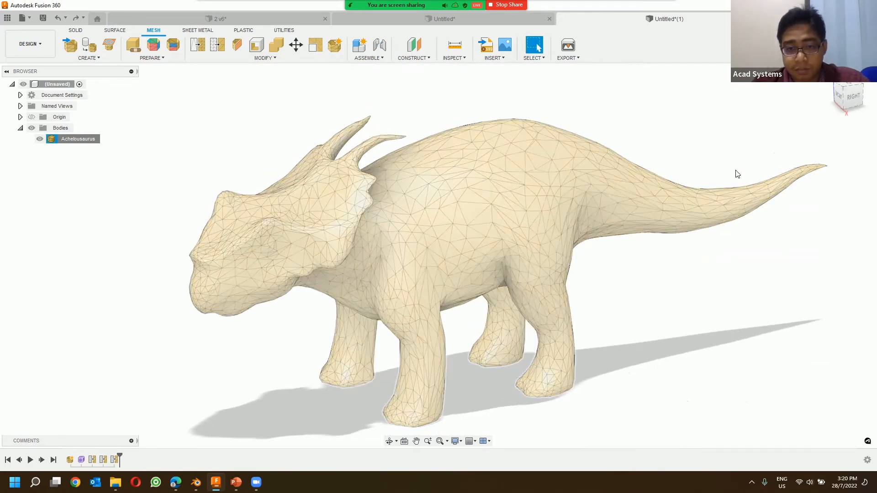
# Step: Examine the facet and vertex counts in the reduced Achelousaurus body's properties, and close them without changes
pyautogui.rightClick(96, 142)
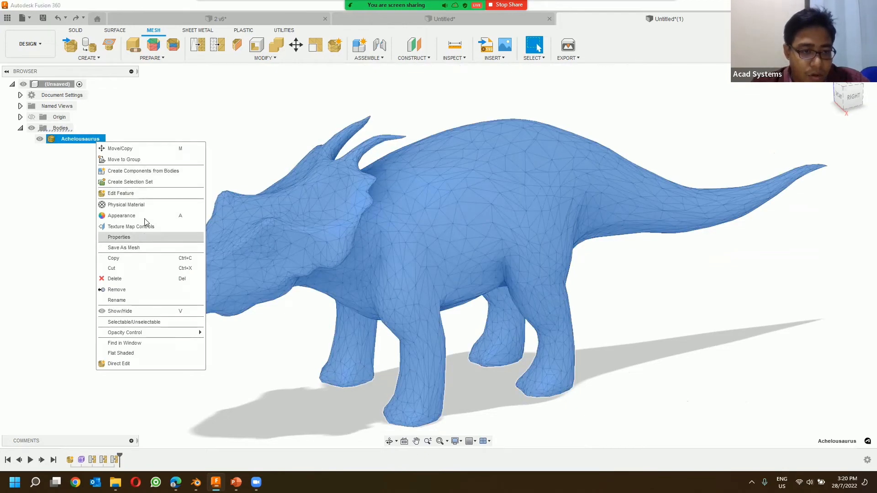
pyautogui.click(145, 237)
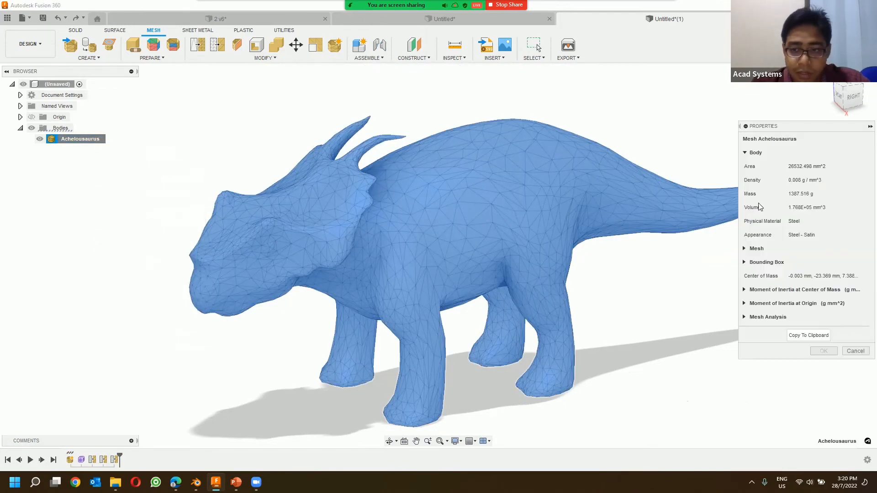
pyautogui.click(745, 248)
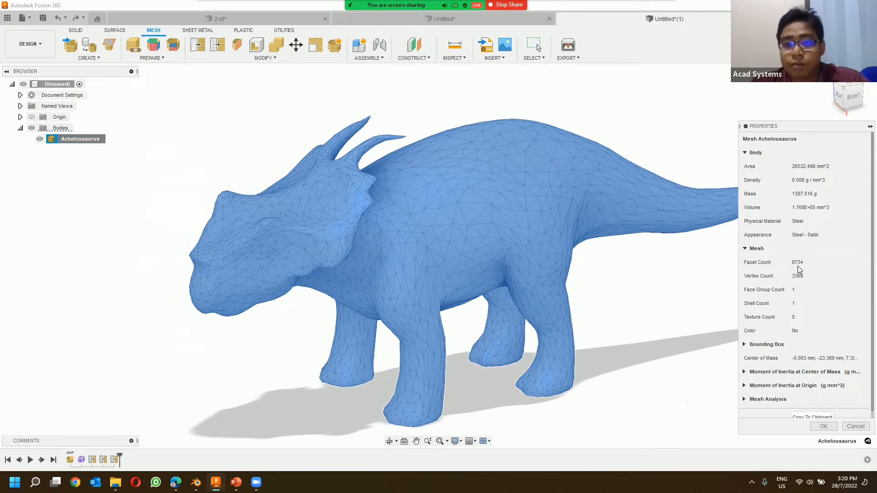
pyautogui.click(856, 427)
pyautogui.click(696, 141)
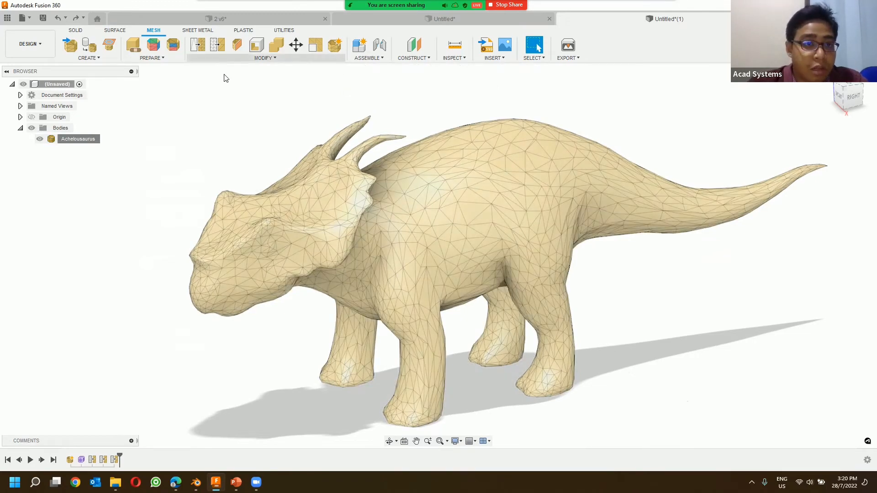
# Step: Switch to the arm design and examine the remeshed face groups from several angles
pyautogui.click(431, 19)
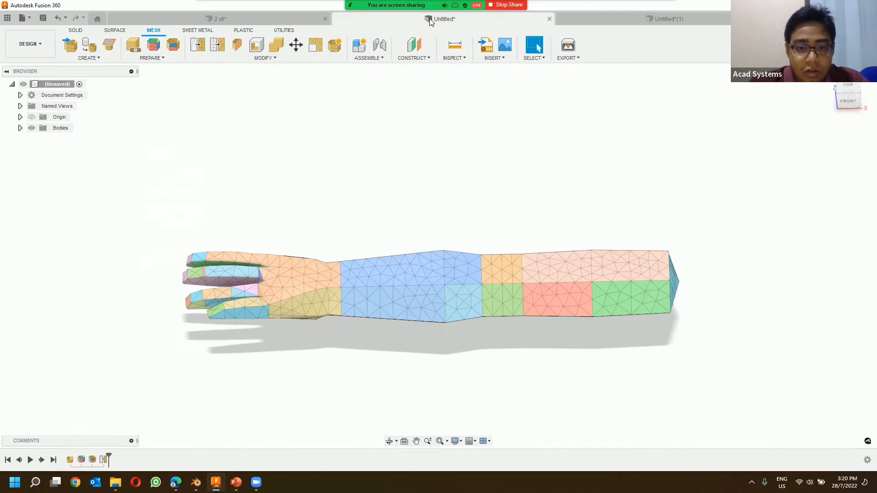
pyautogui.click(299, 18)
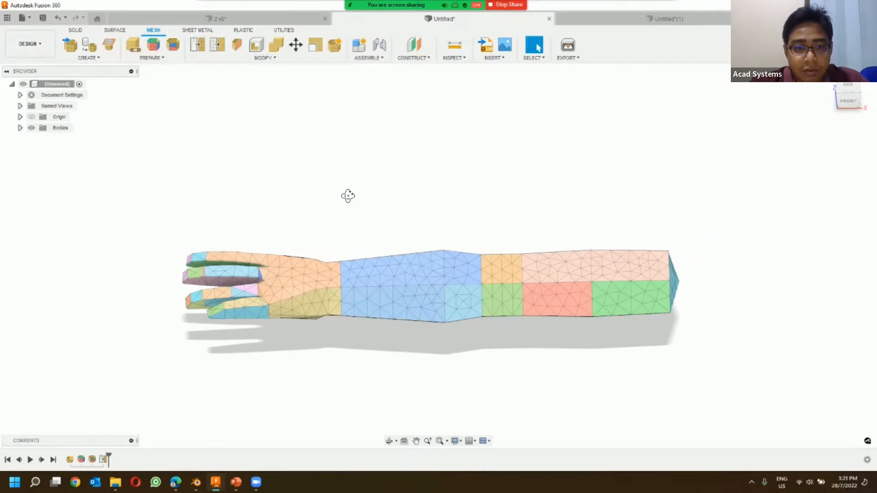
pyautogui.keyDown('shift'); pyautogui.moveTo(348, 196); pyautogui.dragTo(337, 357, button='middle'); pyautogui.keyUp('shift')
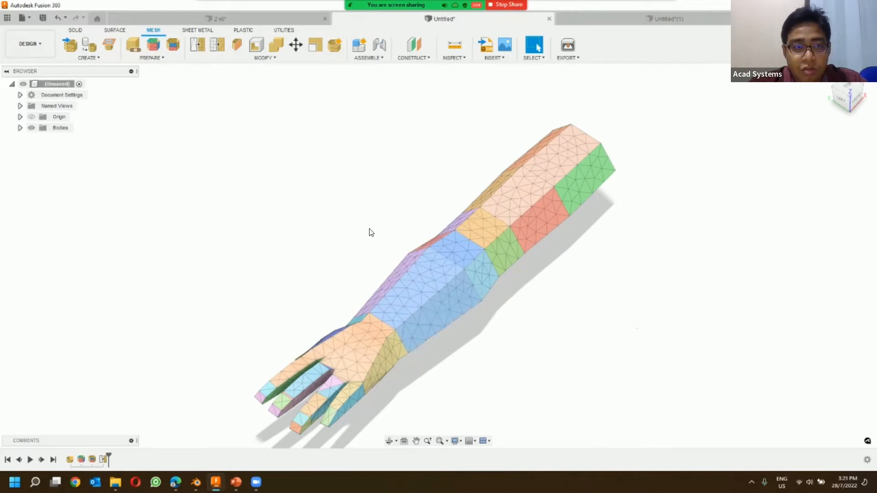
pyautogui.keyDown('shift'); pyautogui.moveTo(330, 241); pyautogui.dragTo(341, 129, button='middle'); pyautogui.keyUp('shift')
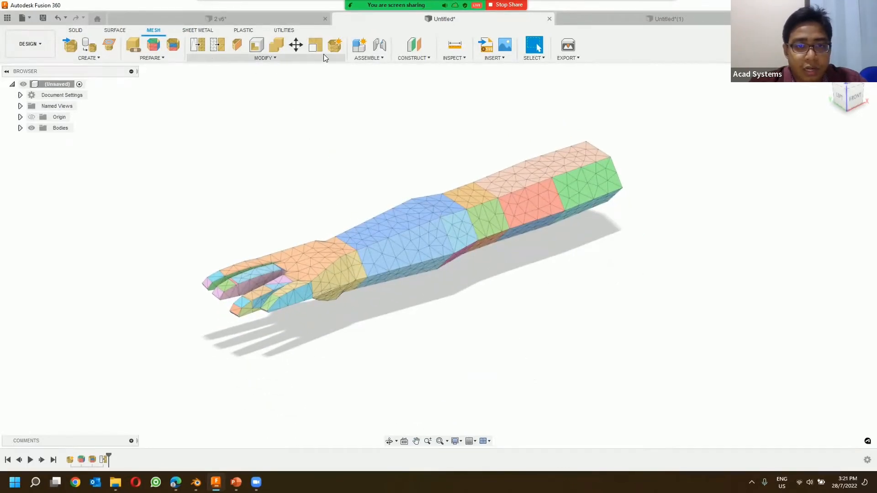
# Step: Enter Direct Edit on the L Arm.obj mesh and finish it, and select the pale pink face group on the upper arm
pyautogui.click(268, 58)
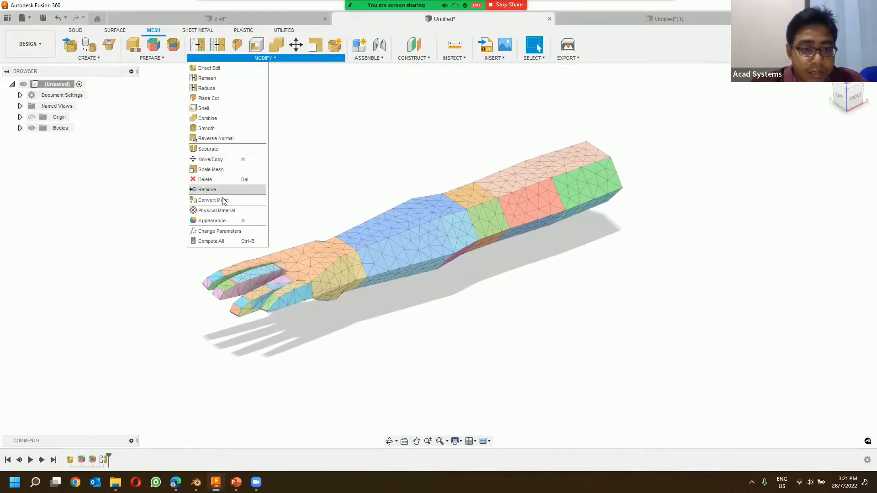
pyautogui.click(208, 68)
pyautogui.click(441, 254)
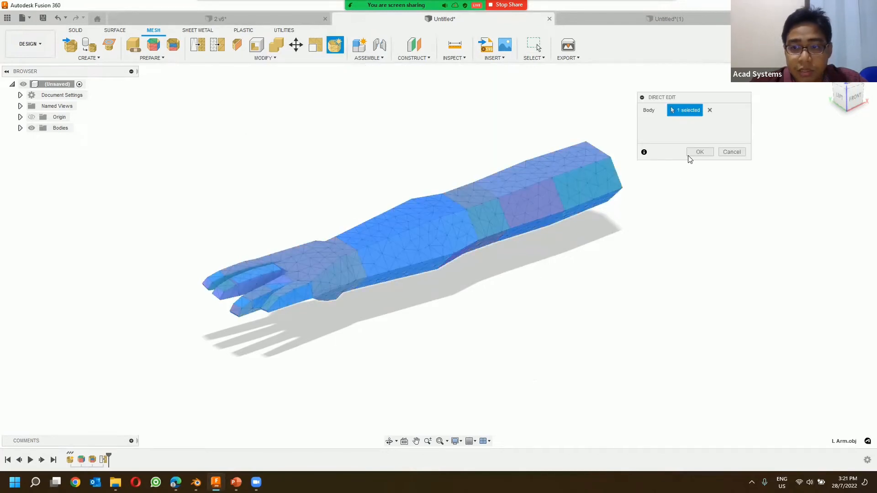
pyautogui.click(700, 152)
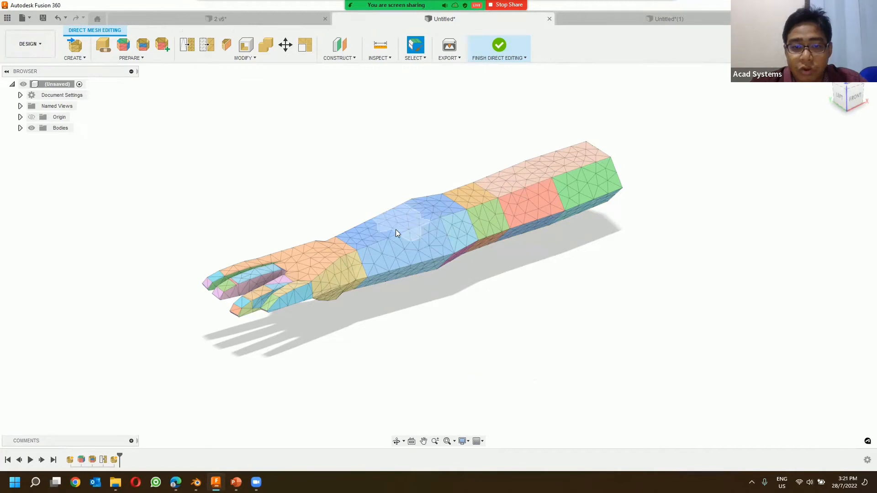
pyautogui.click(499, 48)
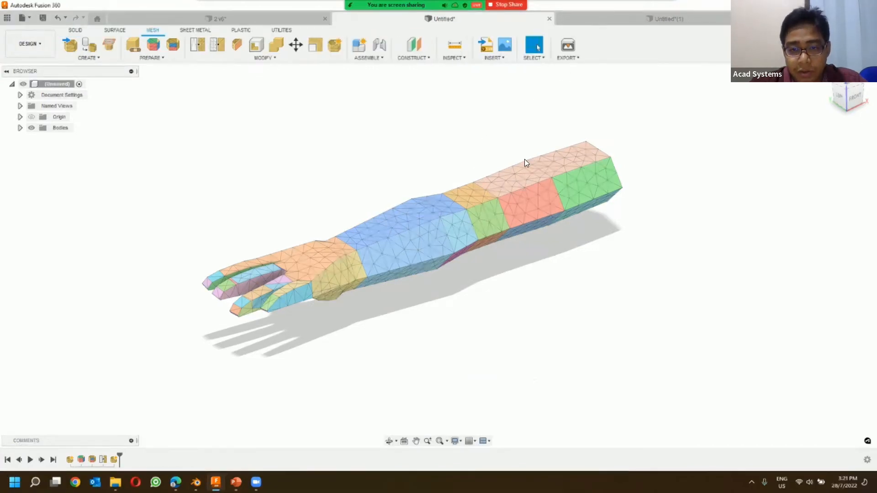
pyautogui.click(518, 169)
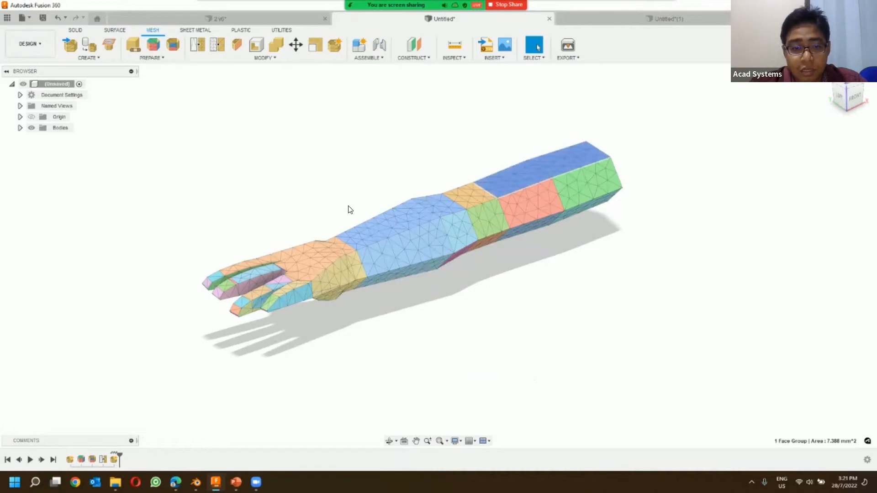
# Step: Select the light blue forearm face group, and replace that selection with the yellow face group on the side of the hand
pyautogui.click(382, 236)
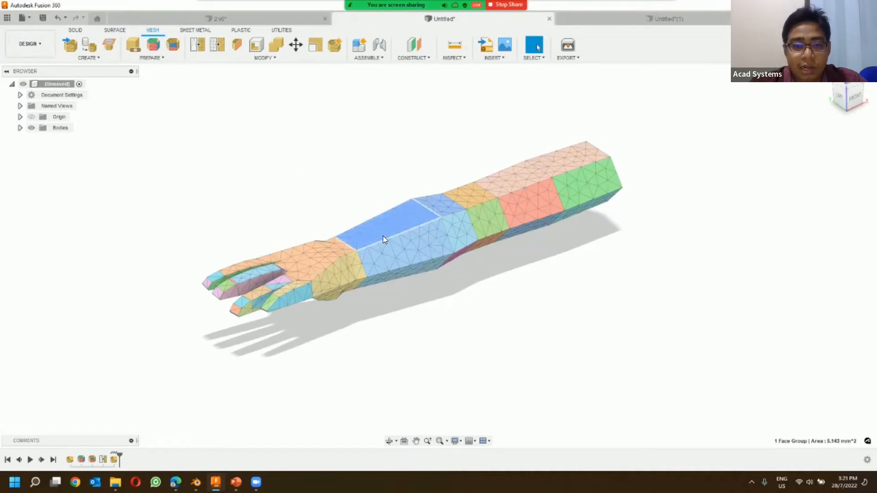
pyautogui.click(331, 277)
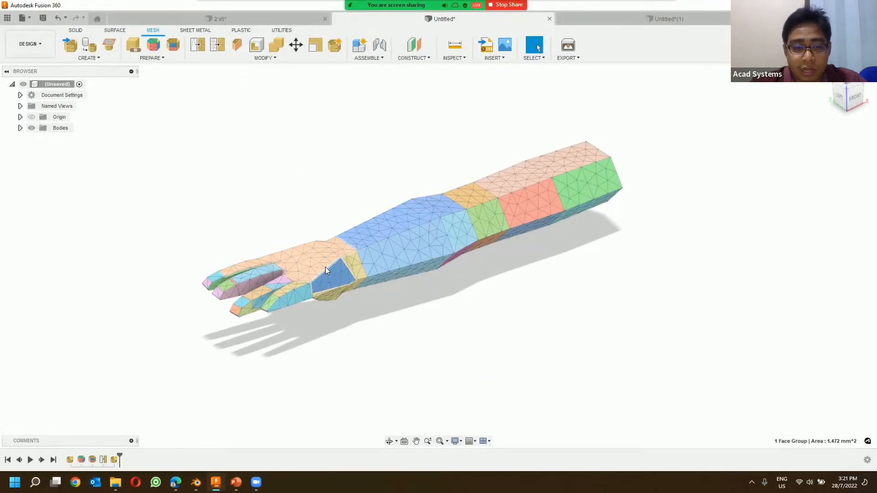
pyautogui.scroll(3, 325, 269)
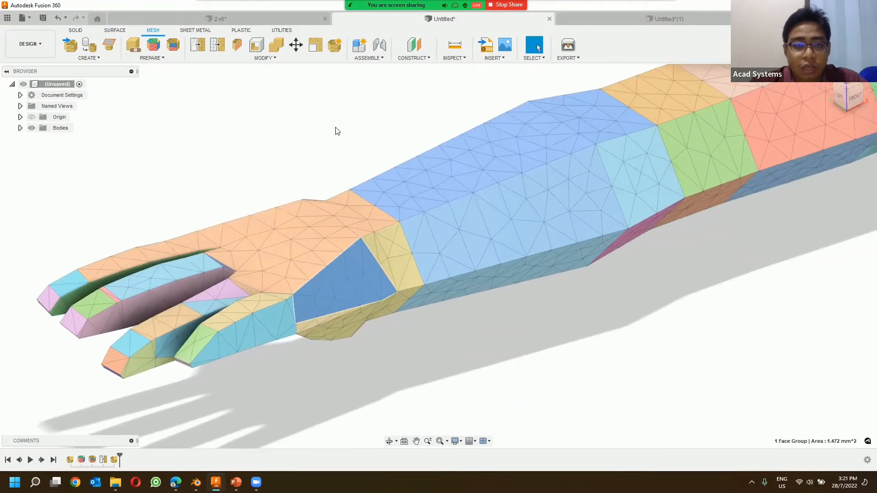
# Step: Open the arm mesh body for Direct Edit
pyautogui.click(335, 45)
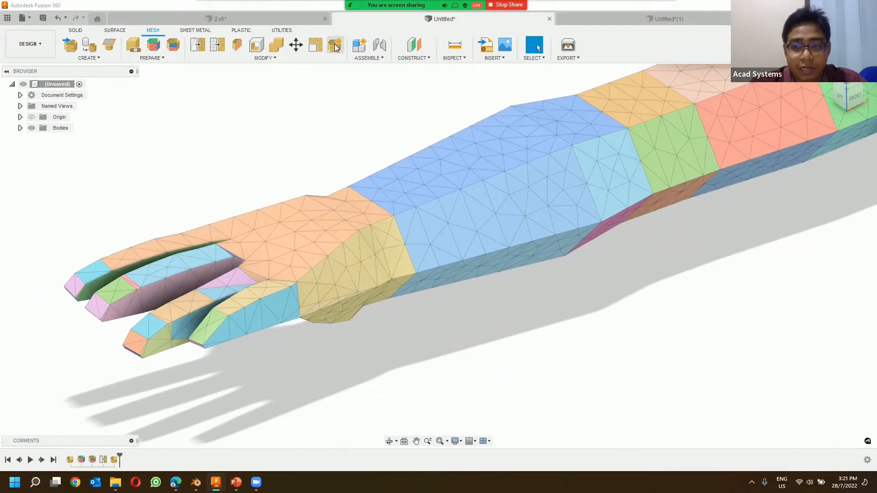
pyautogui.click(553, 150)
pyautogui.click(700, 152)
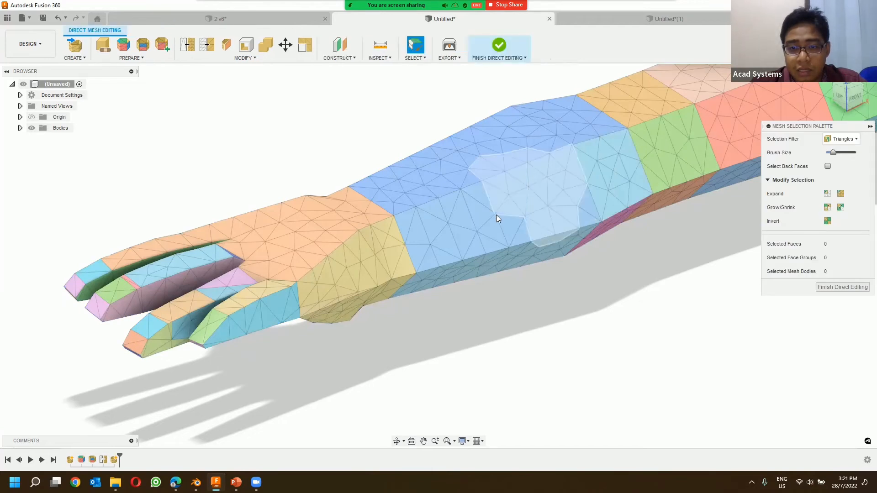
# Step: Try the Face Group and Body selection filters on the arm mesh
pyautogui.click(840, 139)
pyautogui.click(843, 161)
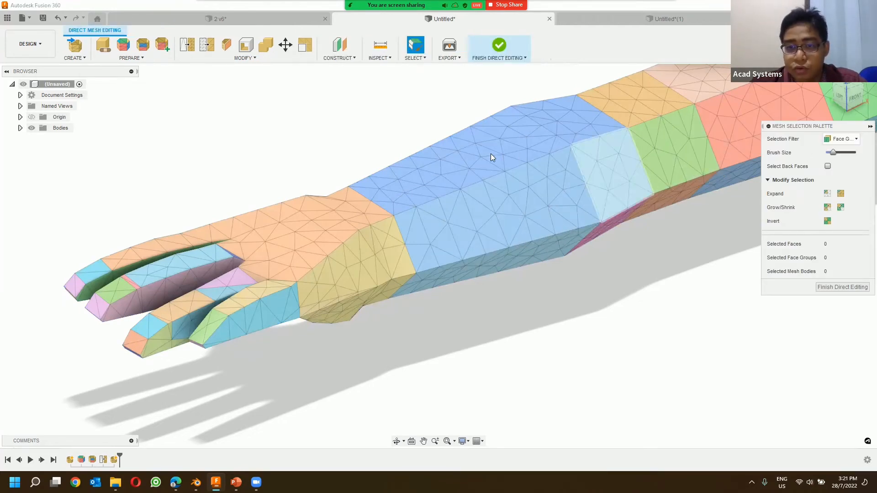
pyautogui.click(841, 138)
pyautogui.click(842, 172)
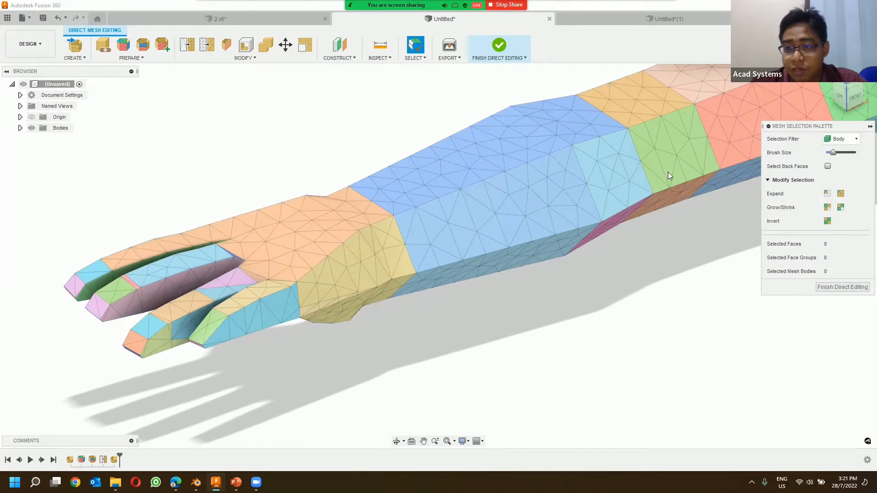
# Step: Set the mesh selection filter to Triangles and reduce the selection brush to its smallest size
pyautogui.click(842, 139)
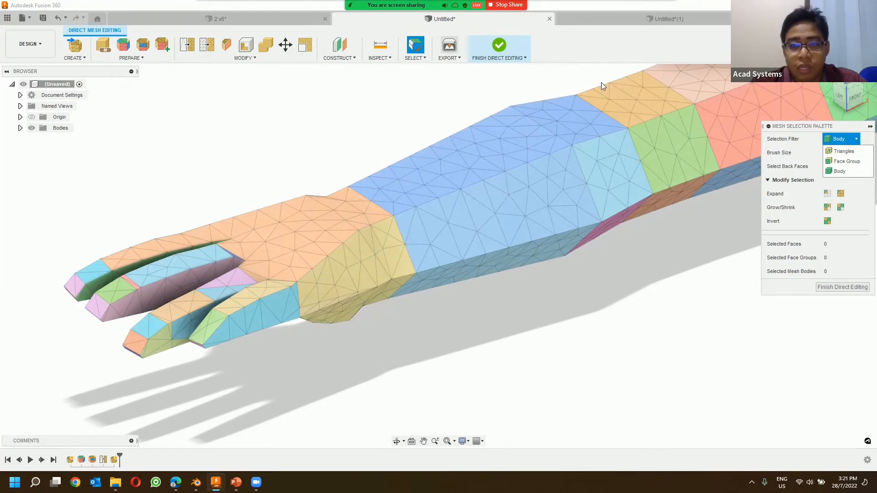
pyautogui.click(843, 152)
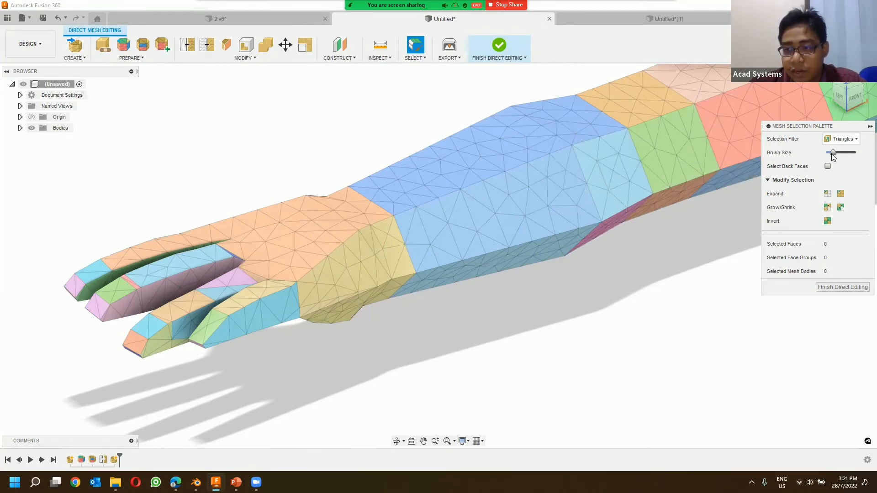
pyautogui.moveTo(831, 153); pyautogui.dragTo(826, 153)
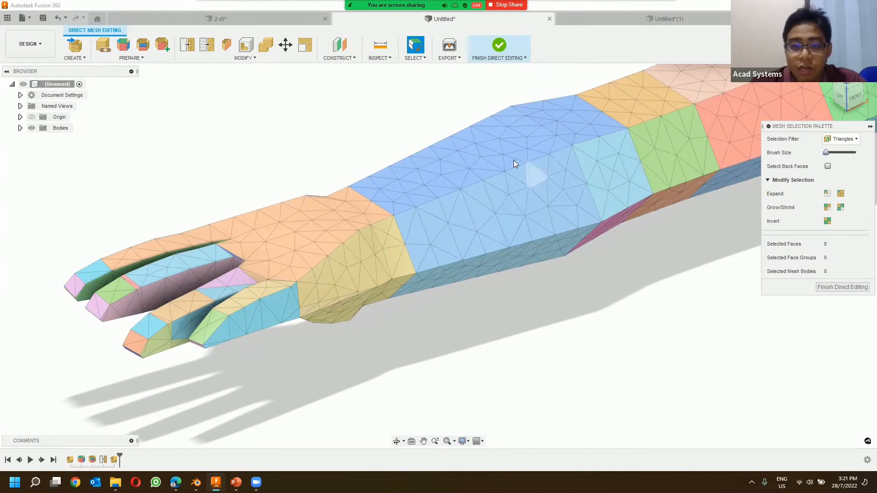
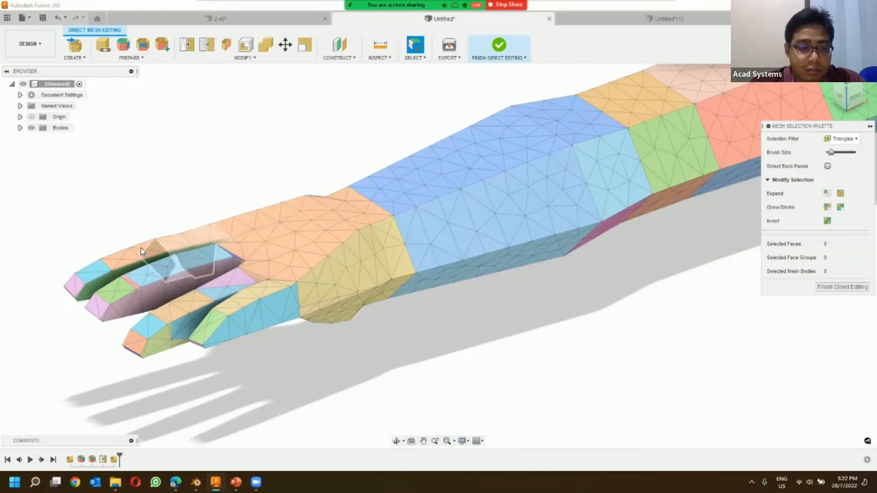
# Step: Group the triangles just behind the fingertip on the outermost finger's upper side into a new face group
pyautogui.moveTo(835, 152); pyautogui.dragTo(827, 152)
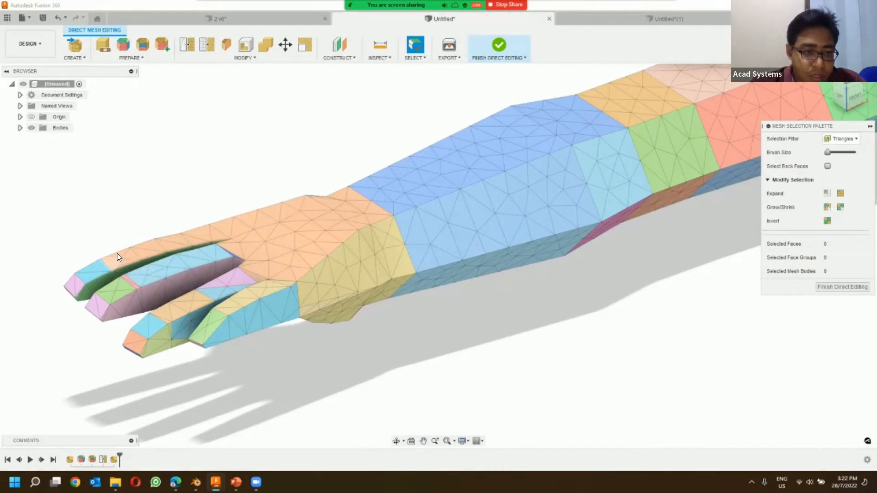
pyautogui.click(123, 265)
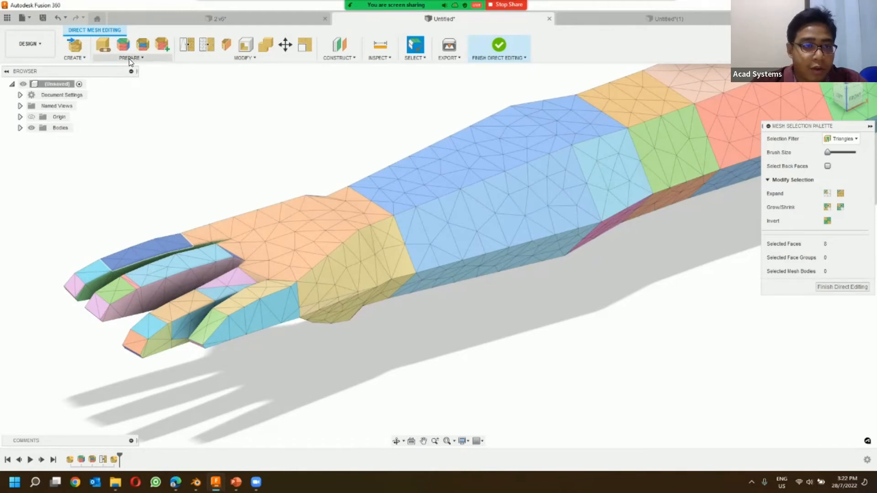
pyautogui.click(163, 47)
pyautogui.click(700, 150)
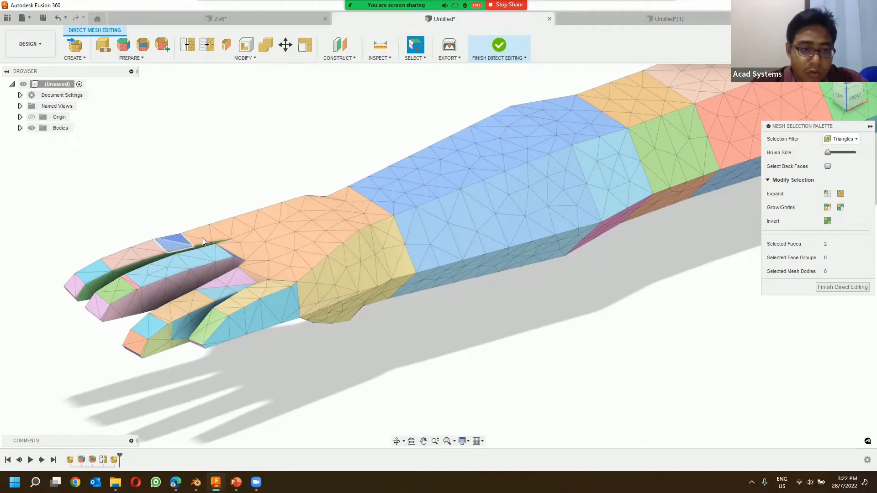
# Step: Create another face group from the triangles at the base of the outermost finger, up to the back of the hand
pyautogui.moveTo(202, 237); pyautogui.dragTo(215, 227)
pyautogui.click(163, 47)
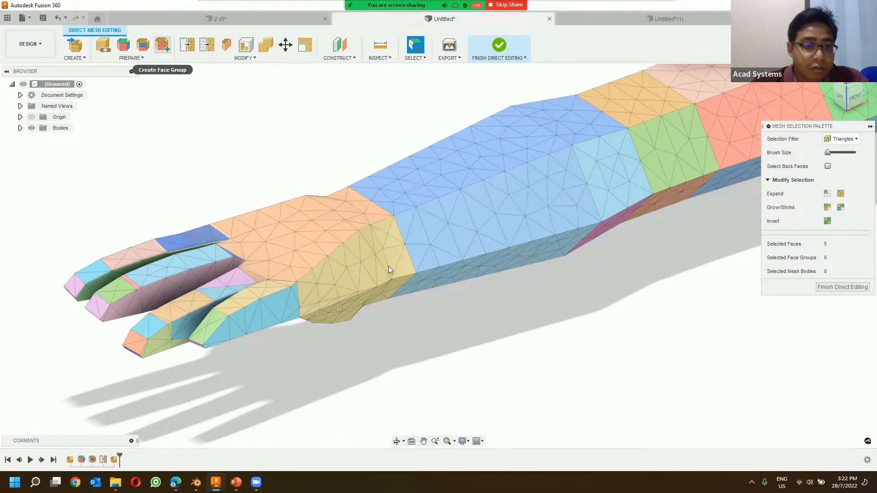
pyautogui.click(695, 150)
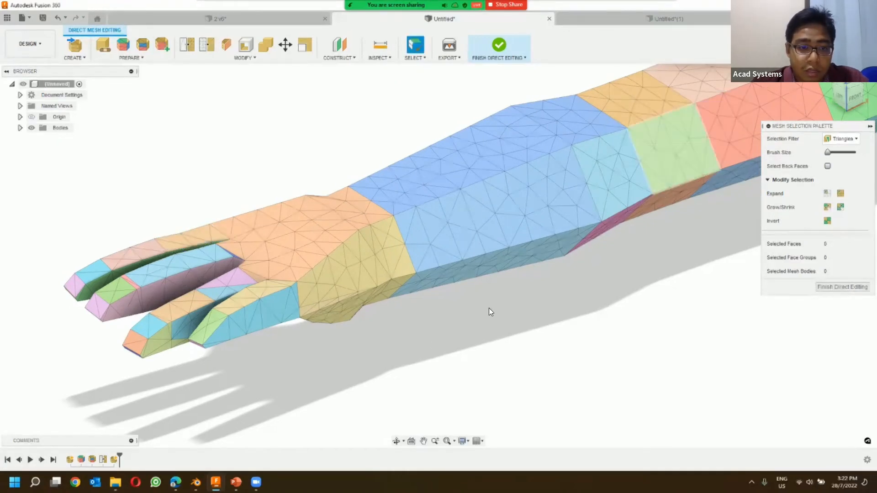
# Step: Make a separate face group from the wrist-end triangles of the yellow area on the side of the hand
pyautogui.keyDown('shift'); pyautogui.moveTo(489, 307); pyautogui.dragTo(323, 226, button='middle'); pyautogui.keyUp('shift')
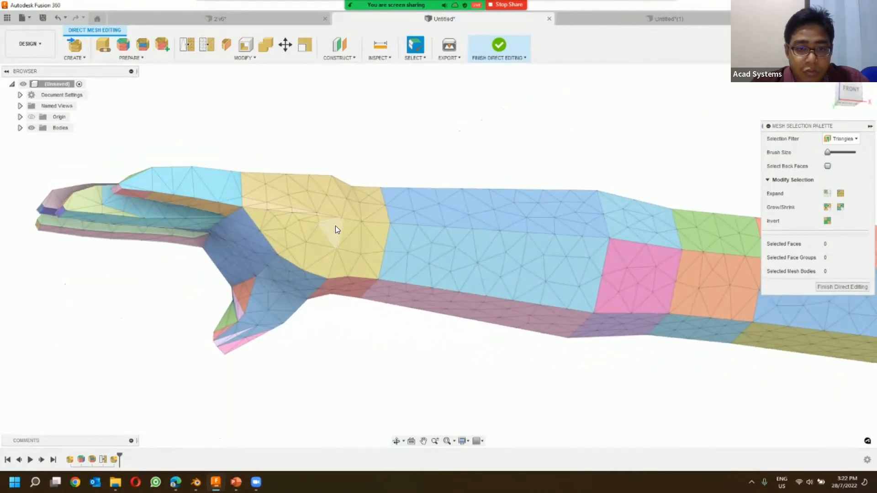
pyautogui.moveTo(345, 228); pyautogui.dragTo(351, 268)
pyautogui.moveTo(379, 237)
pyautogui.mouseDown()
pyautogui.moveTo(378, 246)
pyautogui.moveTo(375, 219)
pyautogui.mouseUp()
pyautogui.click(162, 44)
pyautogui.click(697, 152)
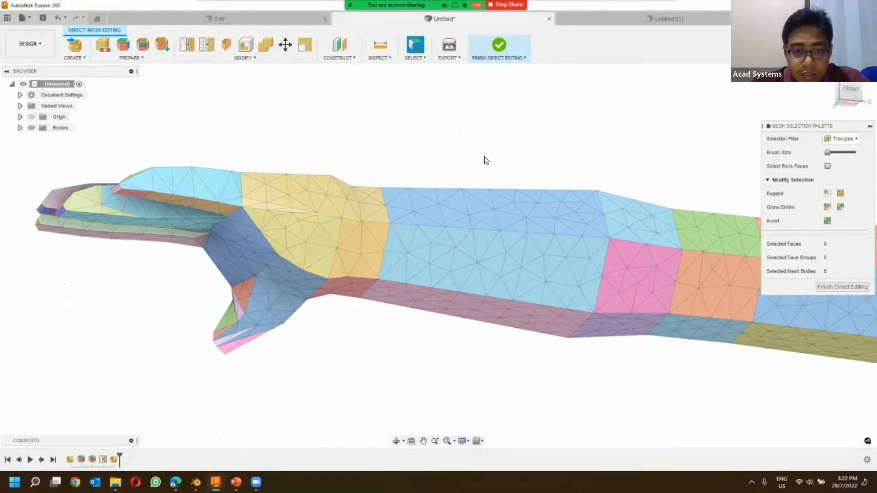
# Step: Create a face group from the yellow triangles that border the base of the thumb
pyautogui.moveTo(289, 254); pyautogui.dragTo(320, 264)
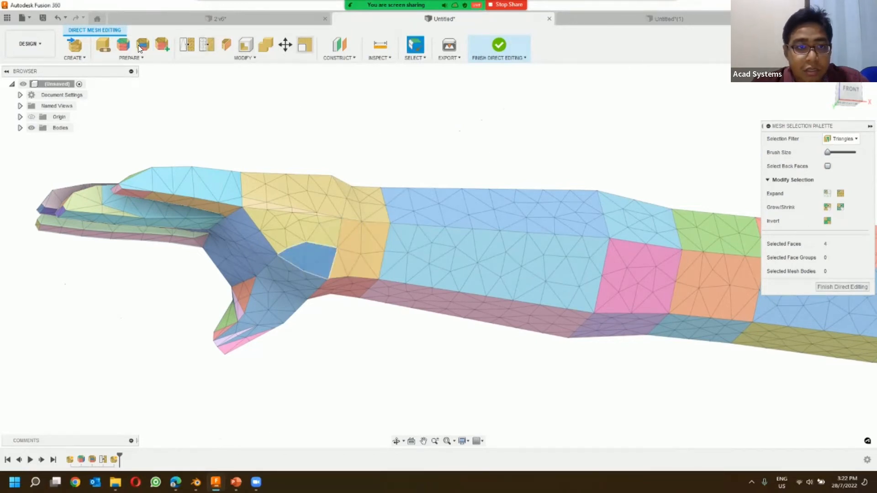
pyautogui.click(165, 44)
pyautogui.click(699, 152)
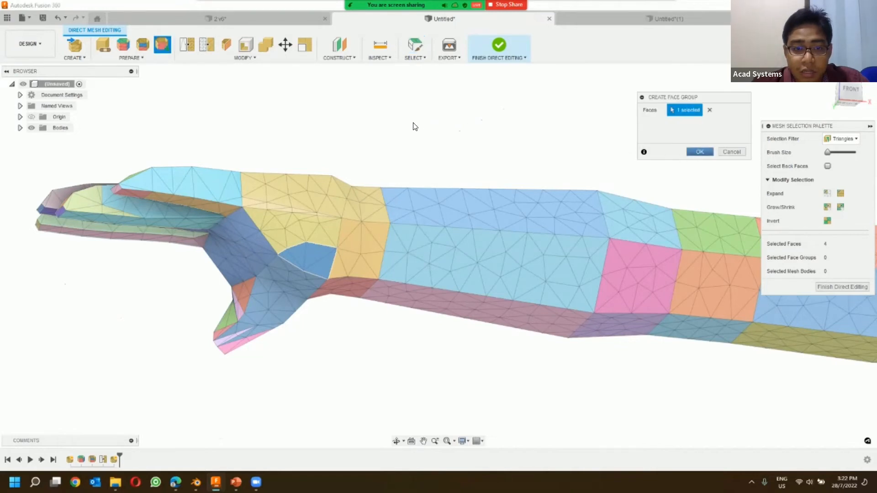
# Step: Group the triangles on the back of the wrist, between hand and forearm, into a new face group and finish direct editing
pyautogui.moveTo(413, 190)
pyautogui.keyDown('shift'); pyautogui.mouseDown(button='middle')
pyautogui.moveTo(303, 181)
pyautogui.moveTo(330, 135)
pyautogui.moveTo(290, 116)
pyautogui.mouseUp(button='middle'); pyautogui.keyUp('shift')
pyautogui.moveTo(297, 127)
pyautogui.mouseDown()
pyautogui.moveTo(309, 157)
pyautogui.moveTo(322, 118)
pyautogui.moveTo(309, 136)
pyautogui.mouseUp()
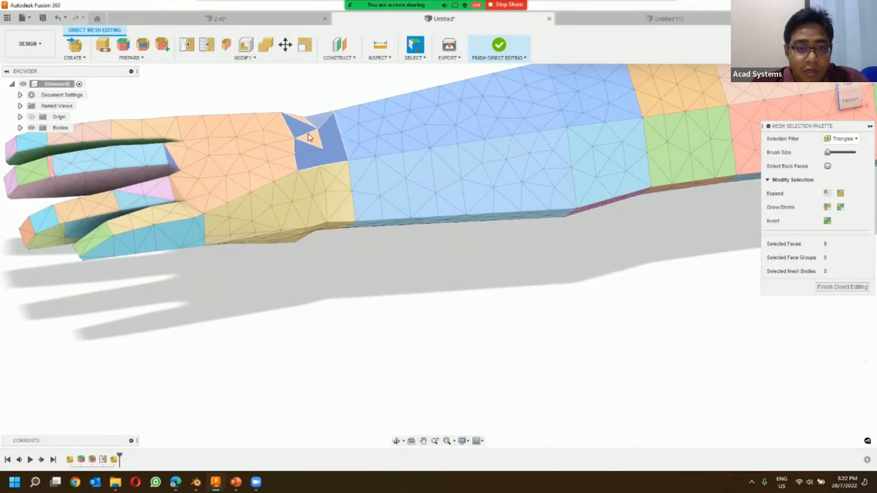
pyautogui.click(163, 45)
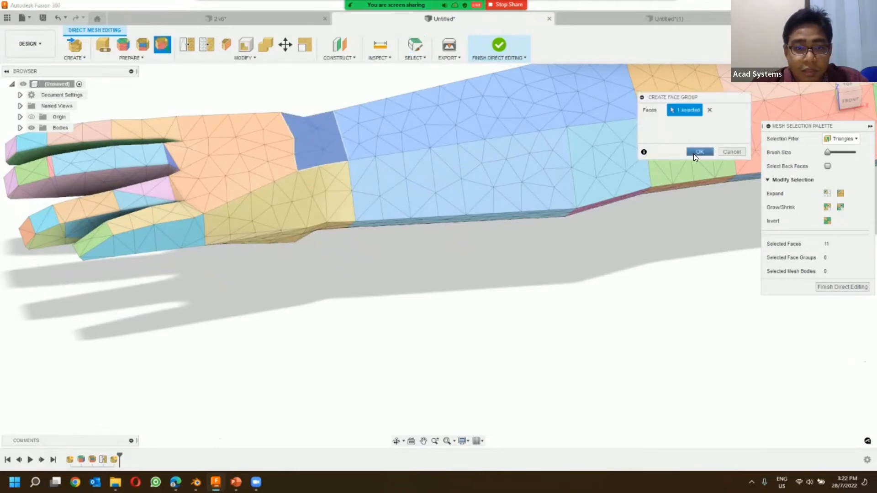
pyautogui.click(694, 152)
pyautogui.keyDown('shift'); pyautogui.moveTo(339, 286); pyautogui.dragTo(185, 181, button='middle'); pyautogui.keyUp('shift')
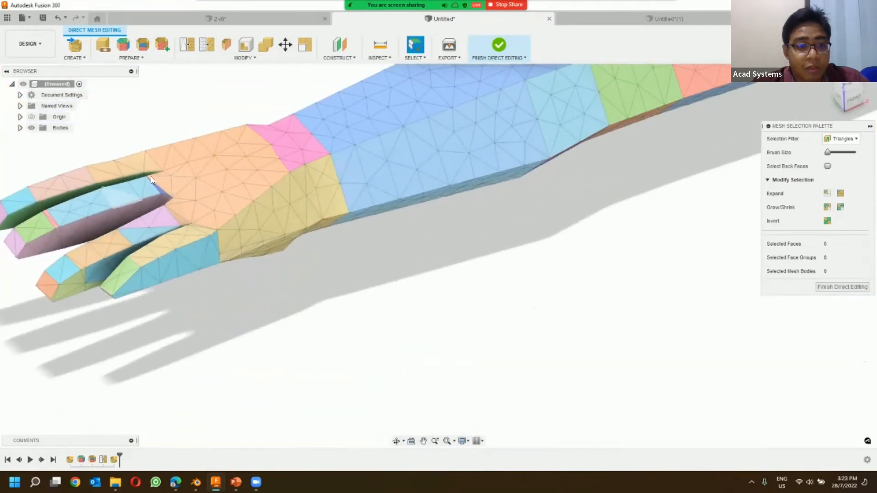
pyautogui.scroll(-1, 463, 249)
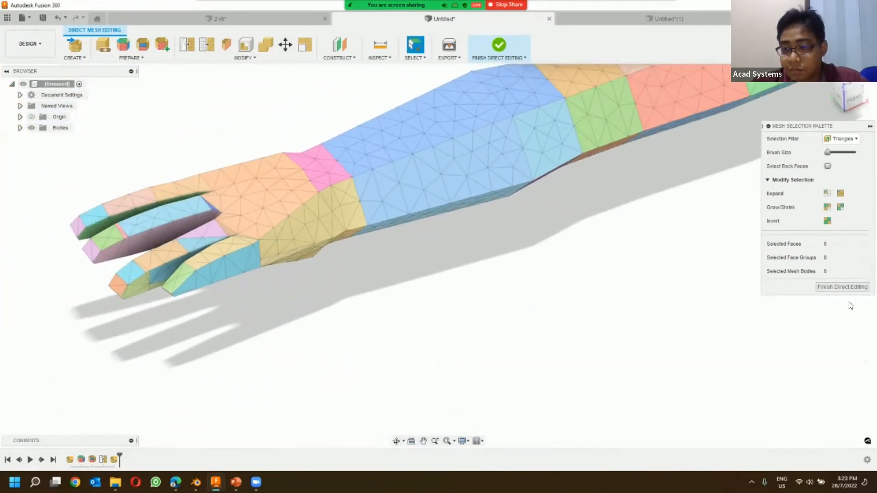
pyautogui.click(822, 287)
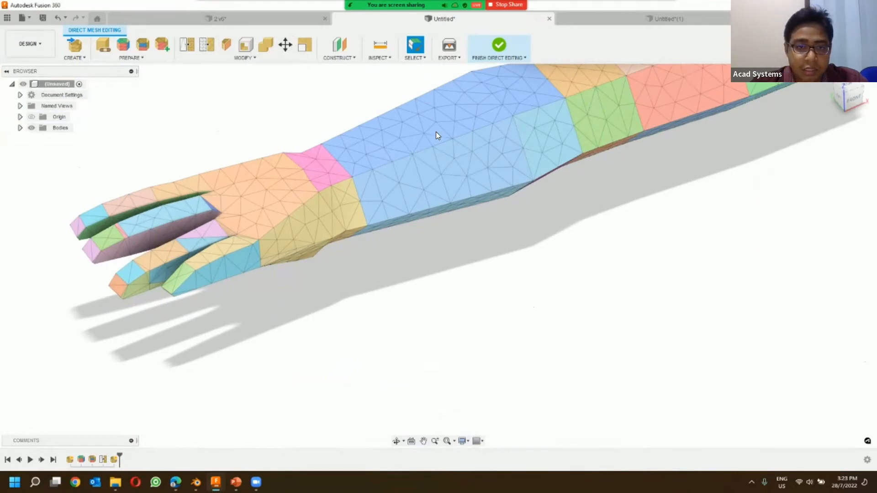
# Step: Convert the edited arm mesh to a solid body with the Parametric operation and the Prismatic method
pyautogui.click(271, 56)
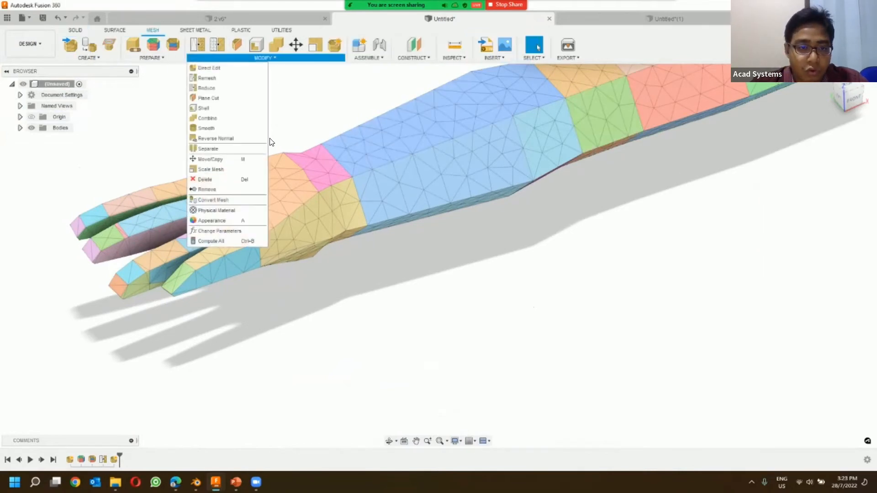
pyautogui.click(233, 200)
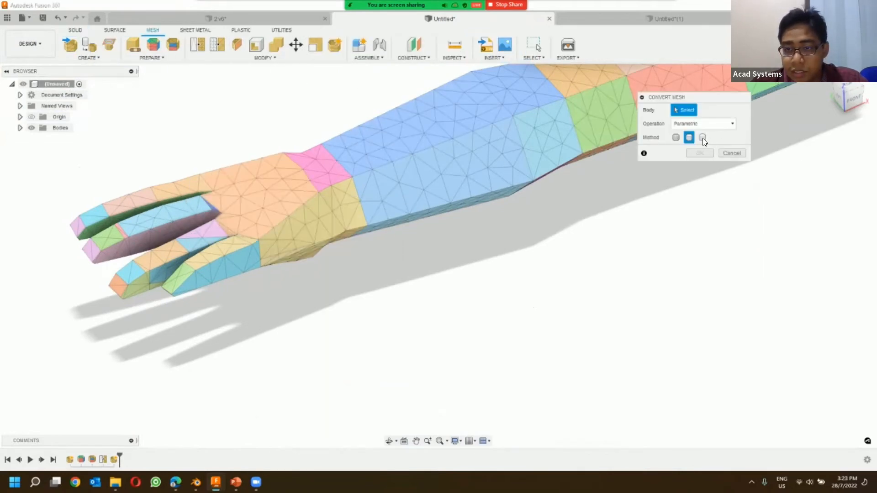
pyautogui.click(397, 144)
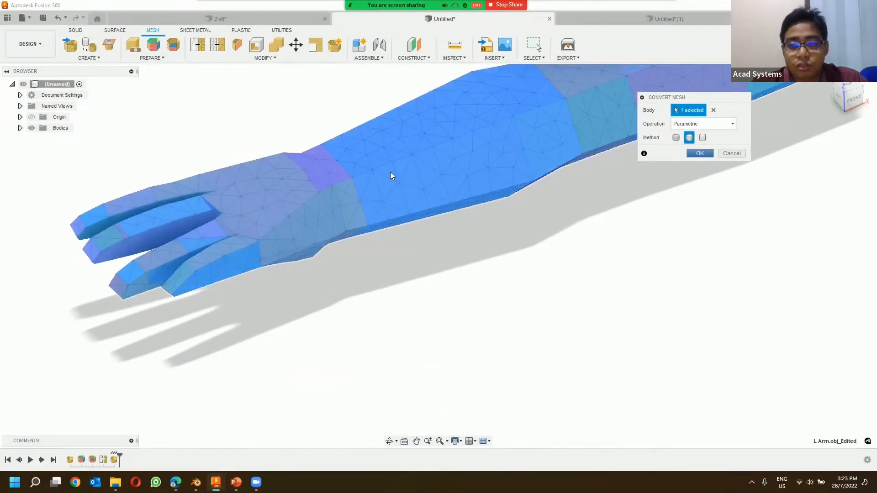
pyautogui.press('Return')
# Step: Examine the fingers and wrist of the converted arm solid, and undo the mesh conversion
pyautogui.keyDown('shift'); pyautogui.moveTo(269, 240); pyautogui.dragTo(260, 260, button='middle'); pyautogui.keyUp('shift')
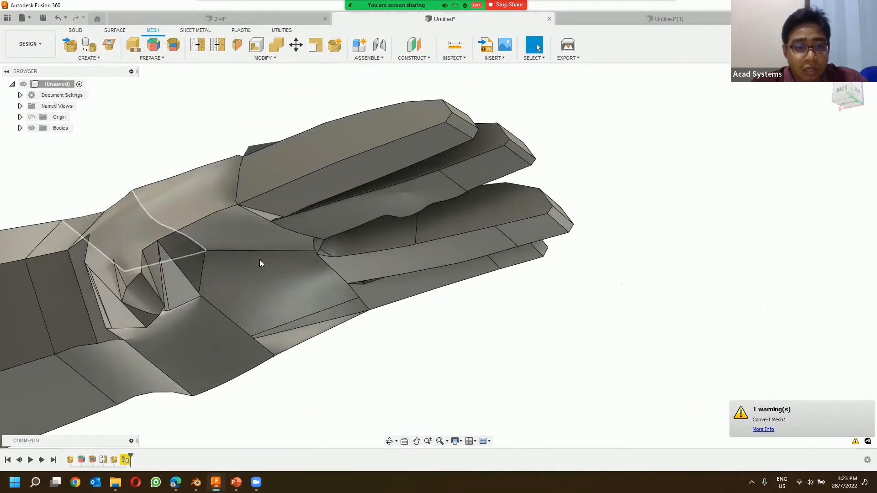
pyautogui.keyDown('shift'); pyautogui.moveTo(333, 358); pyautogui.dragTo(403, 212, button='middle'); pyautogui.keyUp('shift')
pyautogui.scroll(3, 402, 191)
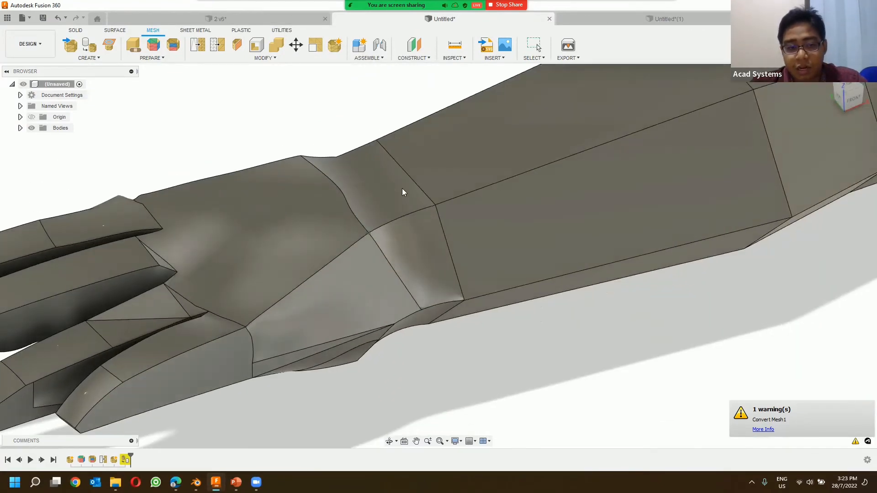
pyautogui.scroll(-5, 397, 188)
pyautogui.hotkey('ctrl', 'z')
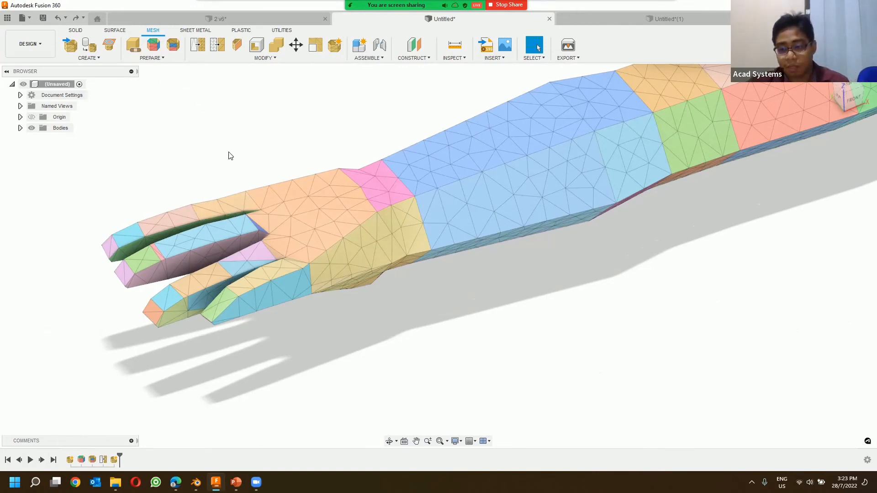
# Step: Switch to the Untitled(1) design containing the Achelousaurus mesh body
pyautogui.click(263, 59)
pyautogui.click(152, 95)
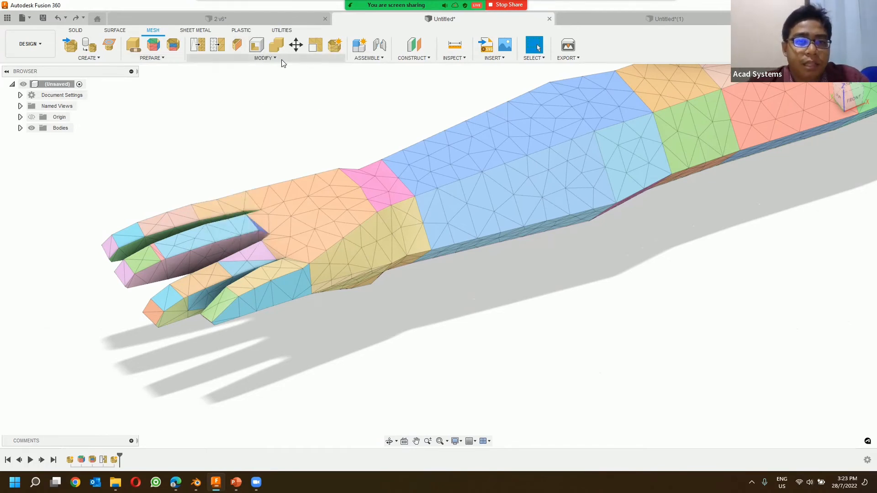
pyautogui.click(621, 21)
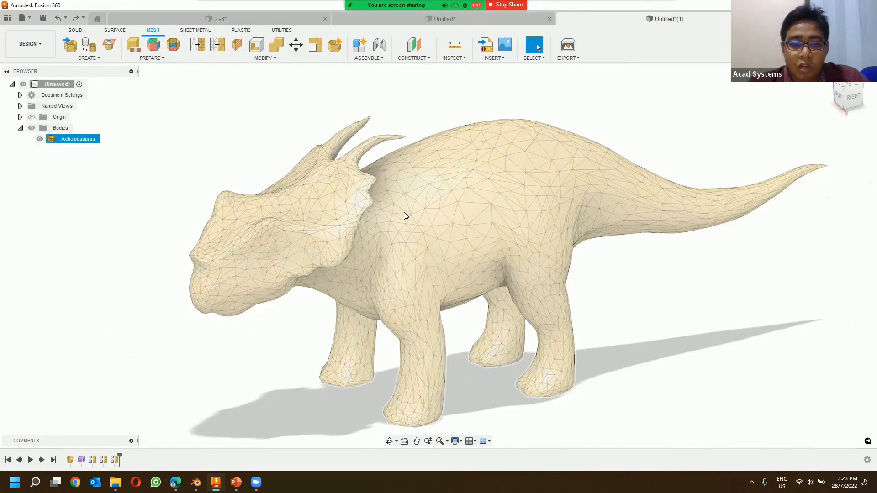
pyautogui.scroll(-3, 500, 145)
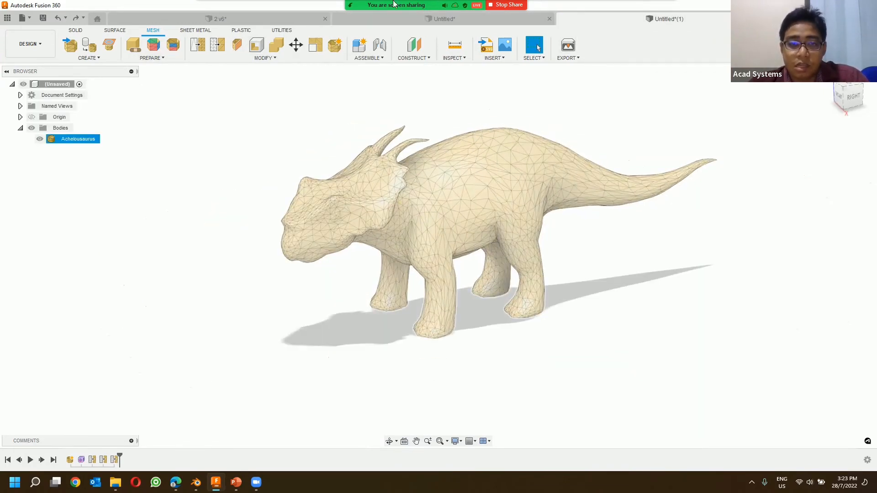
pyautogui.click(263, 58)
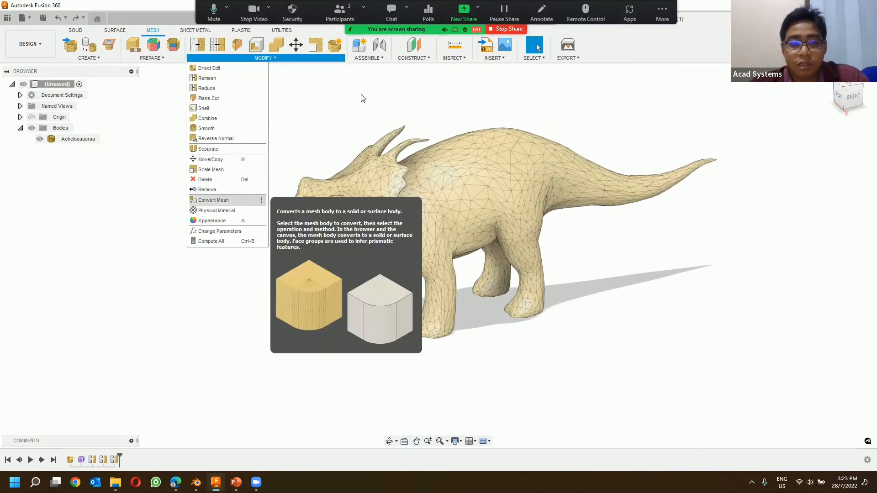
pyautogui.click(339, 109)
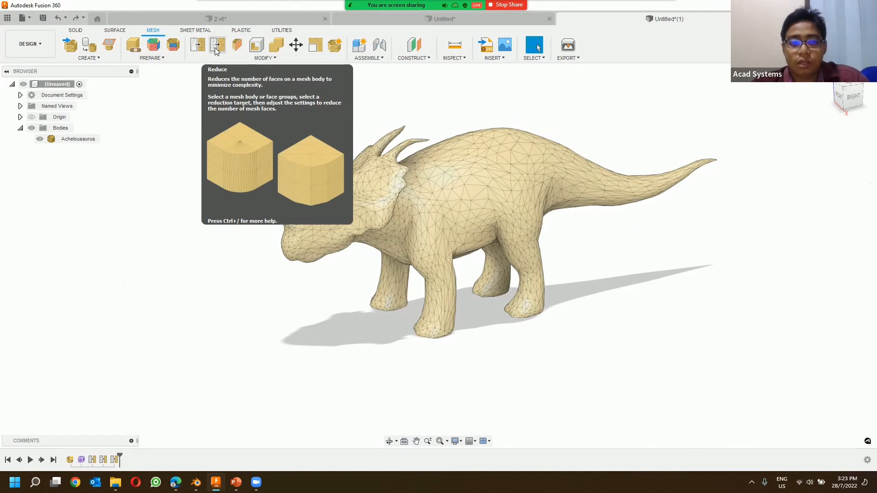
pyautogui.click(281, 59)
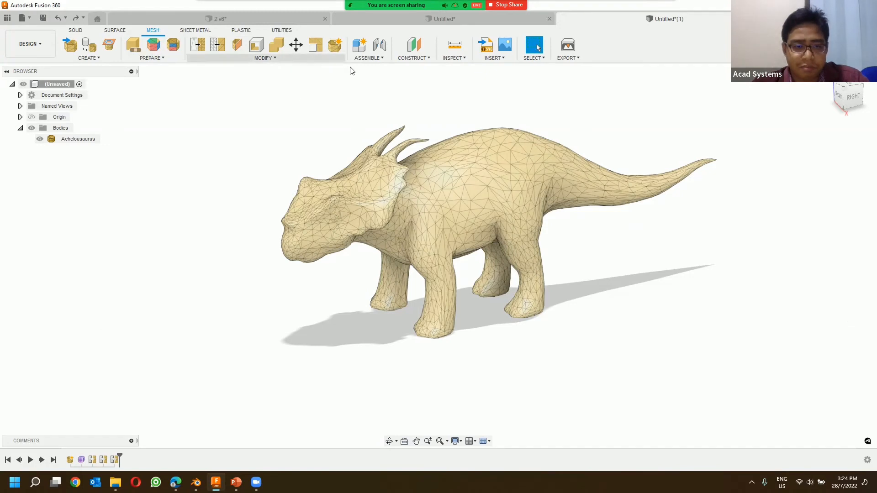
pyautogui.click(329, 81)
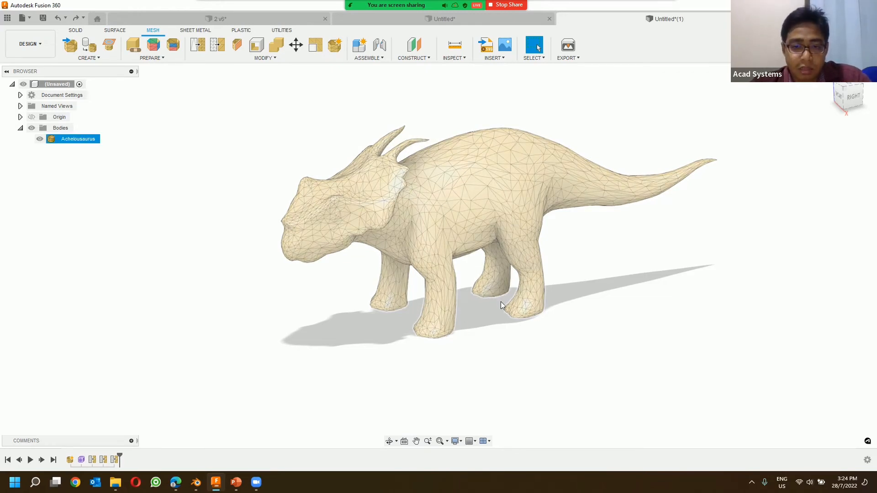
# Step: Undo the last mesh modification on the Achelousaurus body and examine its denser triangulation
pyautogui.keyDown('shift'); pyautogui.moveTo(501, 303); pyautogui.dragTo(458, 286, button='middle'); pyautogui.keyUp('shift')
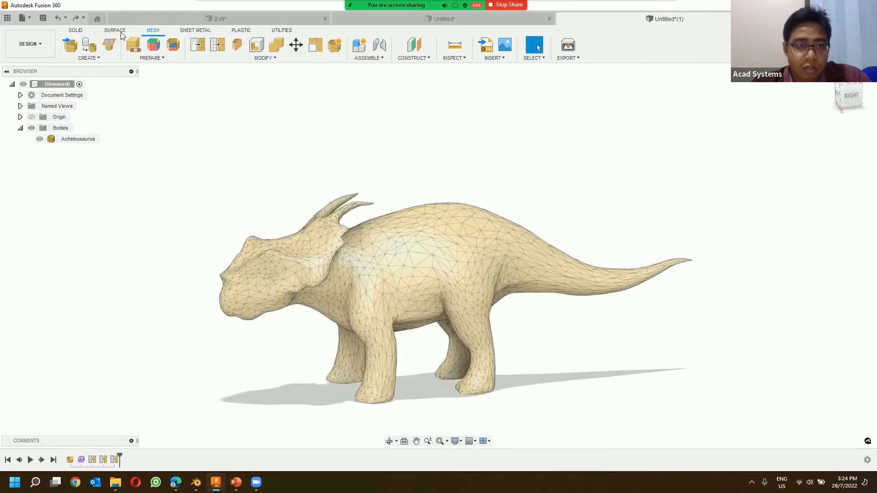
pyautogui.click(58, 18)
pyautogui.keyDown('shift'); pyautogui.moveTo(440, 221); pyautogui.dragTo(449, 260, button='middle'); pyautogui.keyUp('shift')
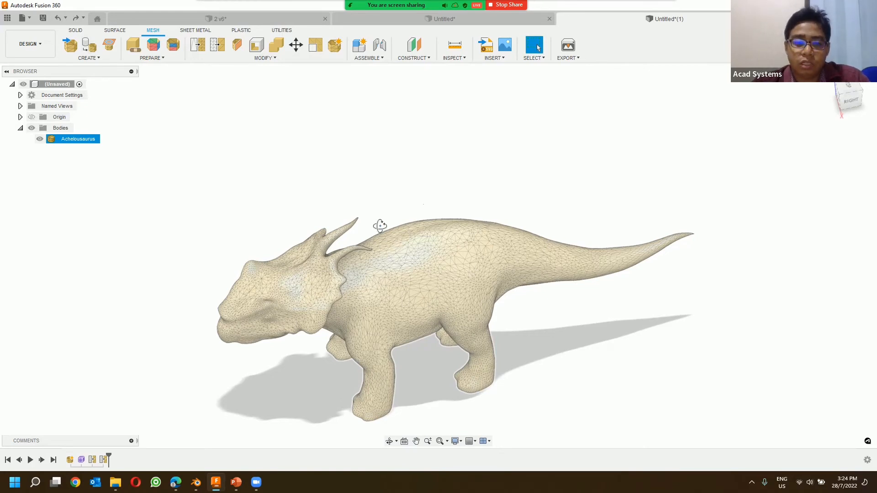
pyautogui.keyDown('shift'); pyautogui.moveTo(380, 226); pyautogui.dragTo(380, 221, button='middle'); pyautogui.keyUp('shift')
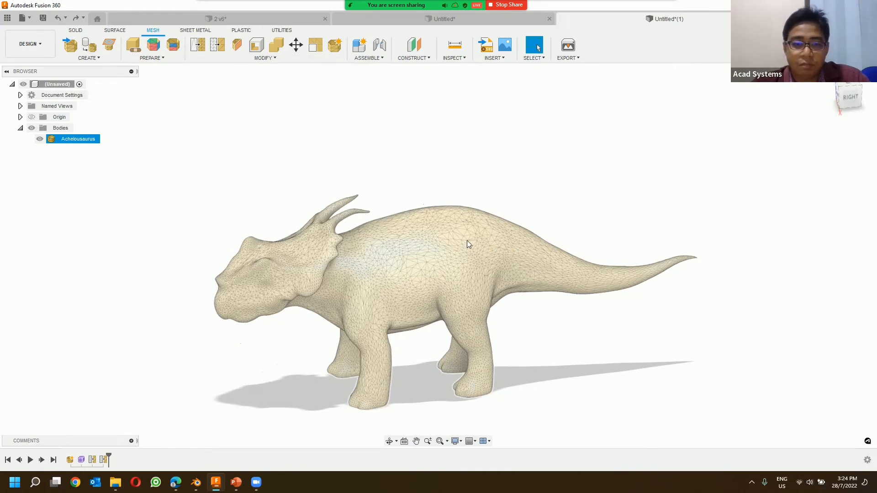
pyautogui.click(424, 188)
pyautogui.click(415, 270)
pyautogui.click(459, 146)
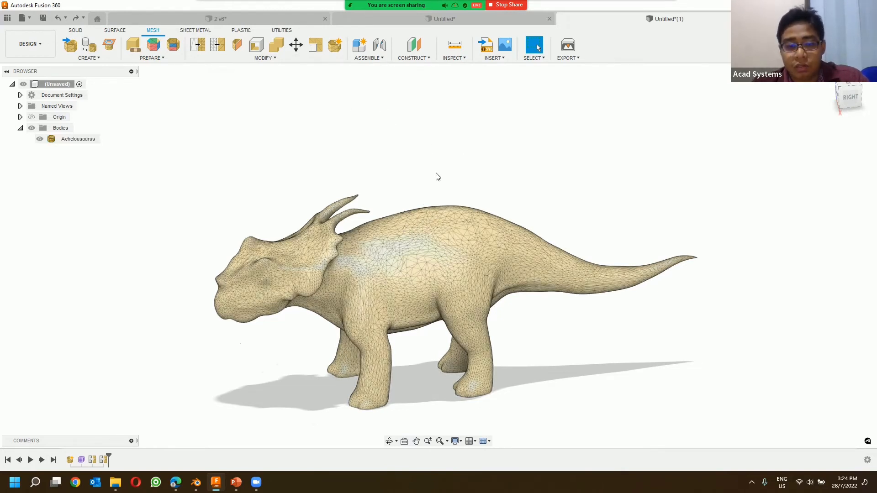
pyautogui.click(335, 279)
pyautogui.click(411, 169)
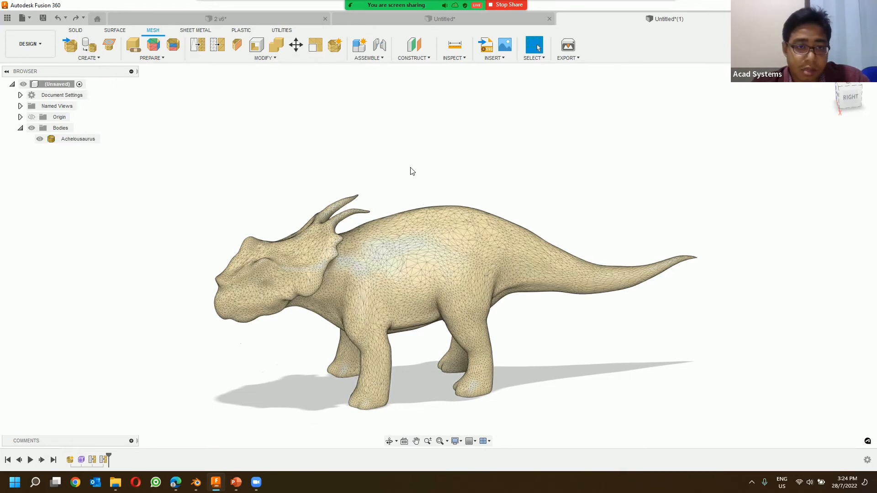
pyautogui.click(270, 59)
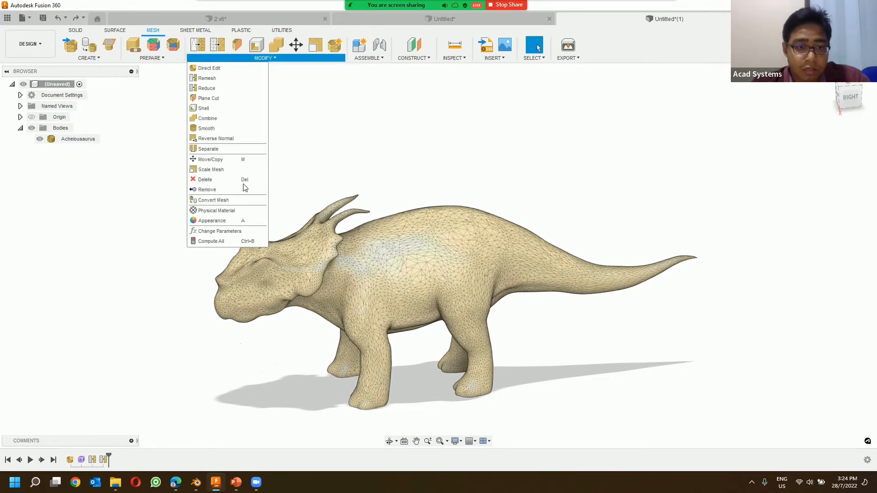
pyautogui.click(74, 30)
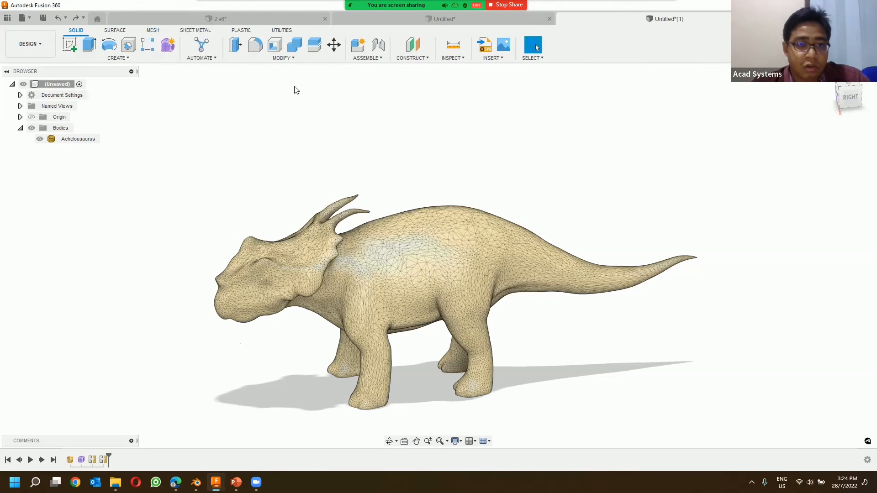
pyautogui.click(345, 242)
pyautogui.press('Escape')
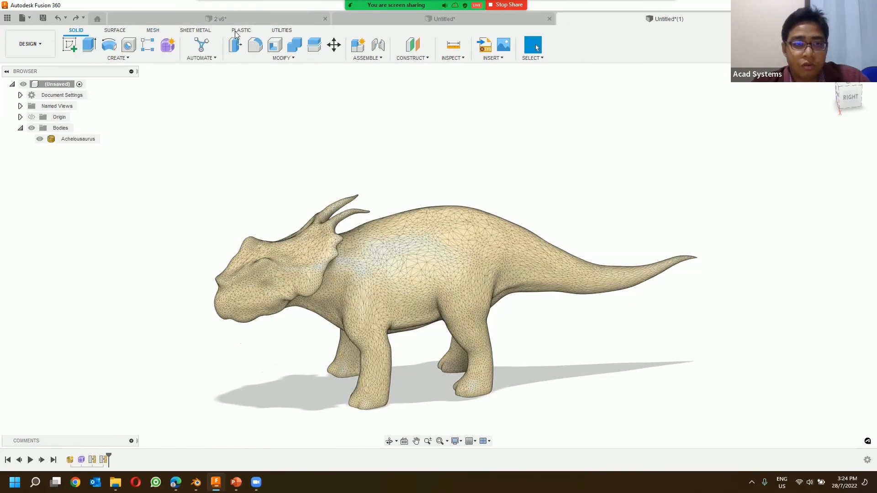
# Step: Shell the Achelousaurus mesh body with a thickness of 1 mm
pyautogui.click(148, 32)
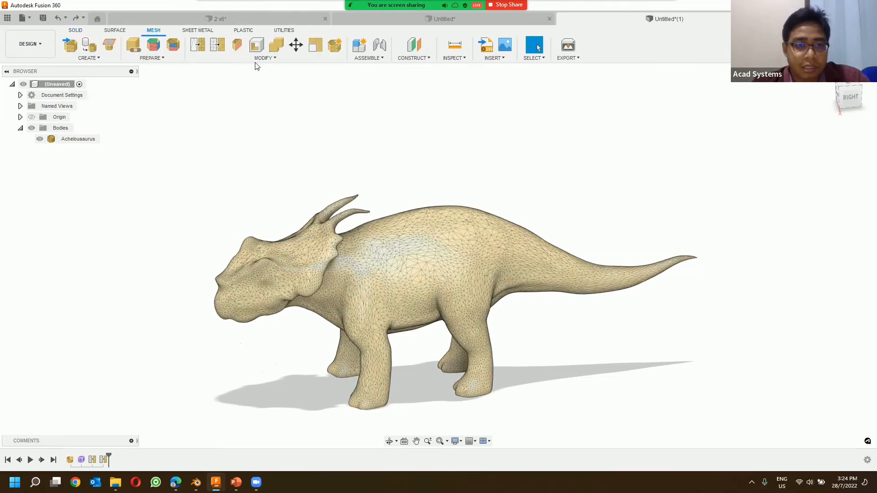
pyautogui.click(279, 59)
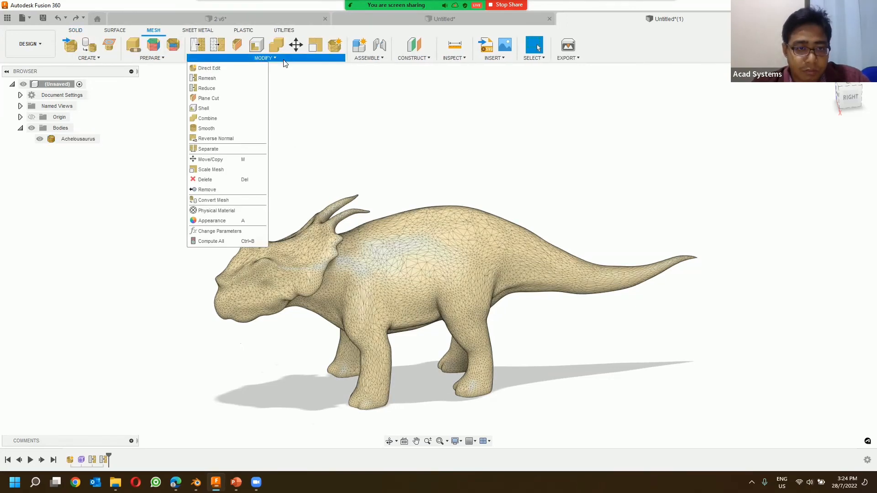
pyautogui.click(214, 110)
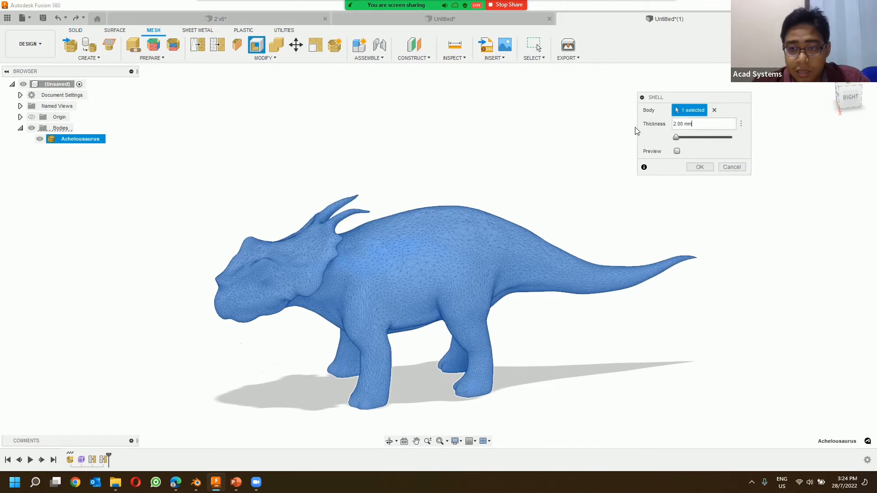
pyautogui.write('1')
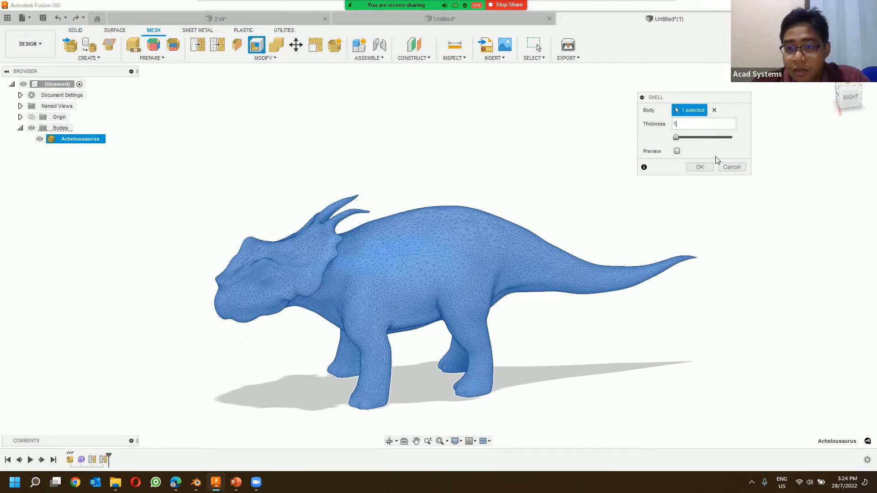
pyautogui.click(705, 168)
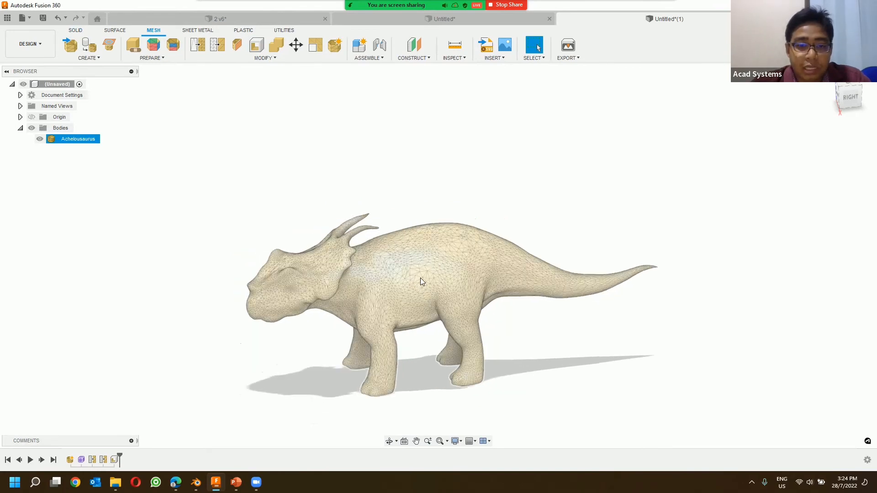
# Step: Lower the opacity of the shelled Achelousaurus body and examine its hollow interior
pyautogui.scroll(3, 420, 277)
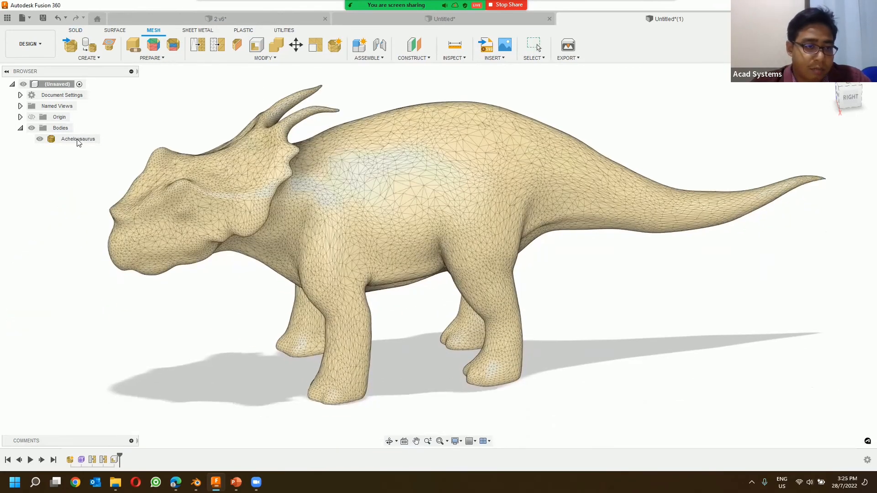
pyautogui.rightClick(78, 140)
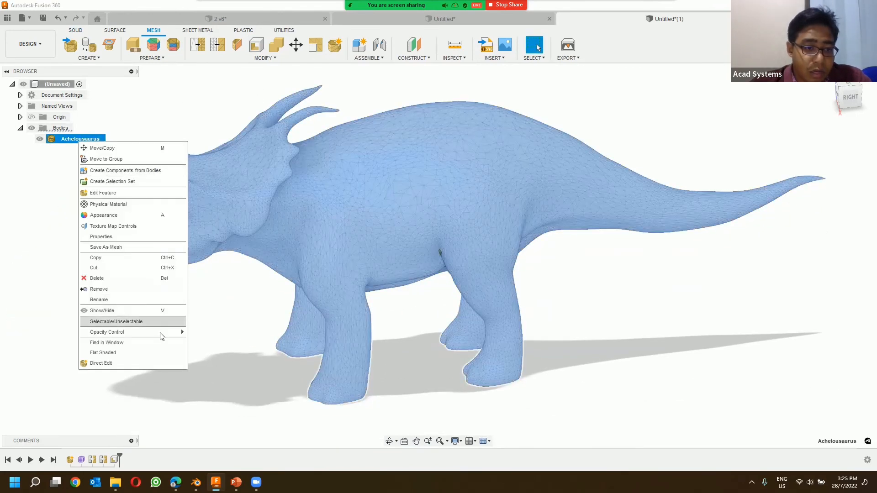
pyautogui.moveTo(176, 332)
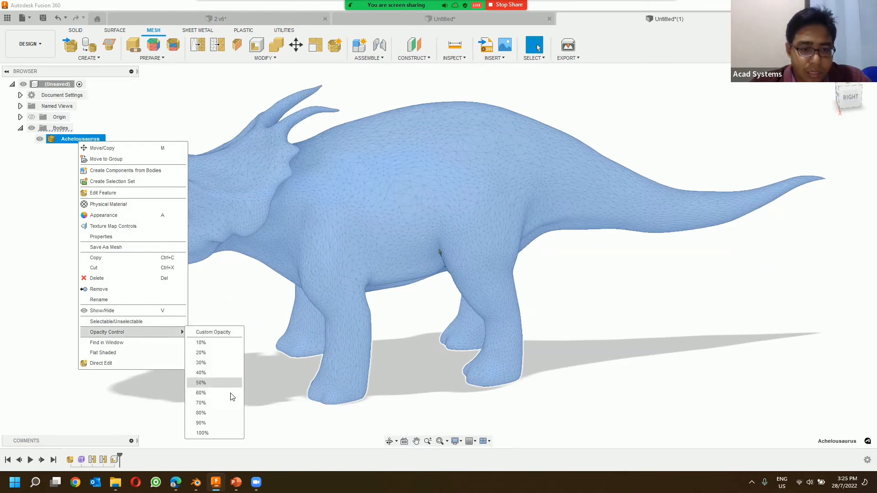
pyautogui.click(247, 392)
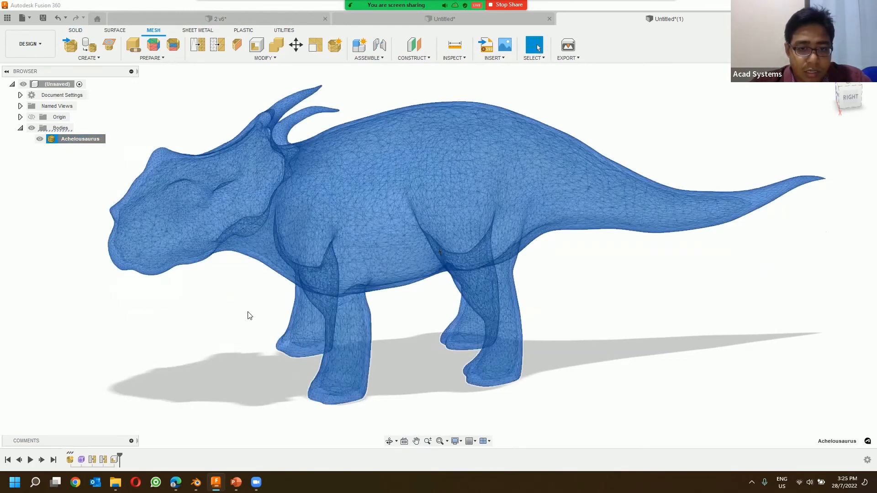
pyautogui.click(230, 347)
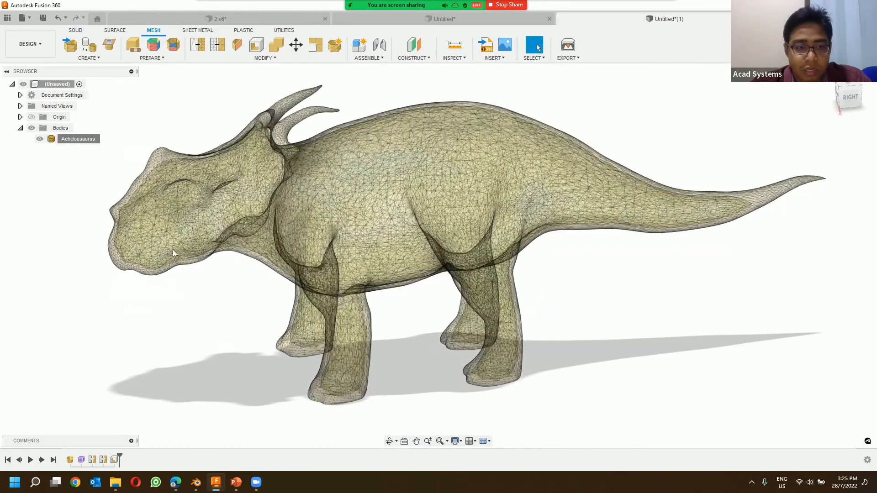
pyautogui.scroll(2, 138, 242)
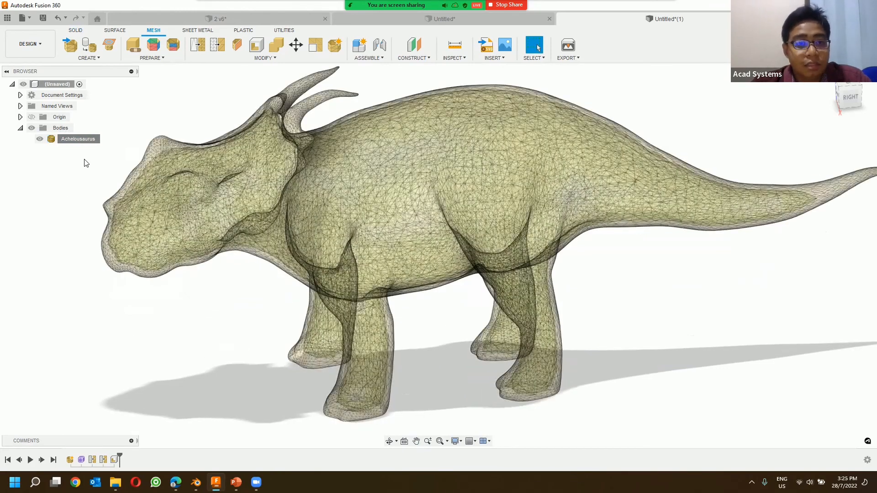
# Step: Delete the mesh shell feature from the history and restore the Achelousaurus body's opacity to 100%
pyautogui.rightClick(114, 459)
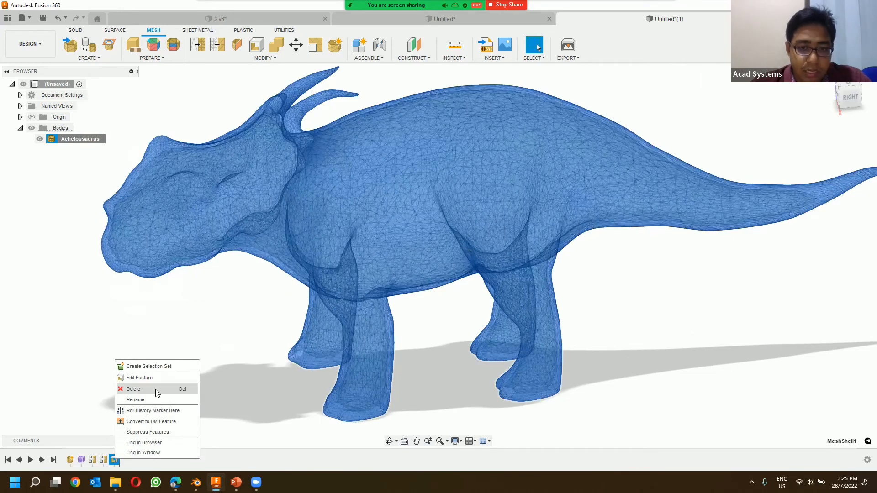
pyautogui.click(155, 389)
pyautogui.rightClick(76, 142)
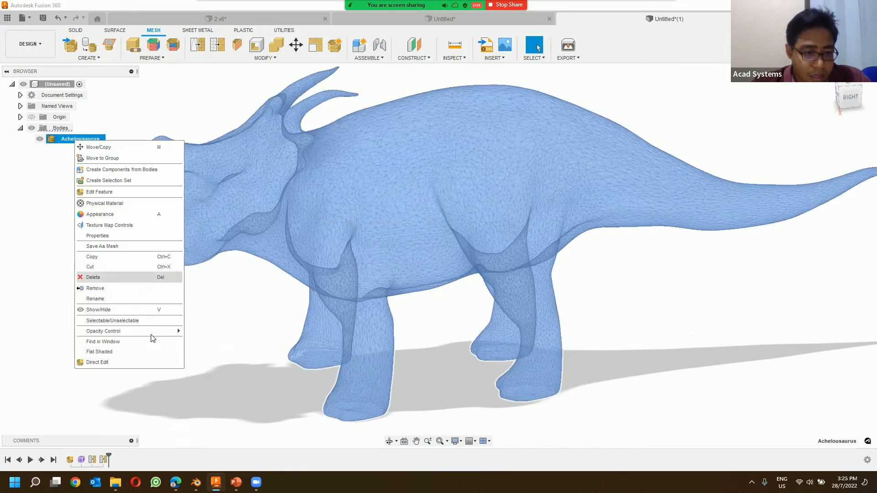
pyautogui.moveTo(137, 331)
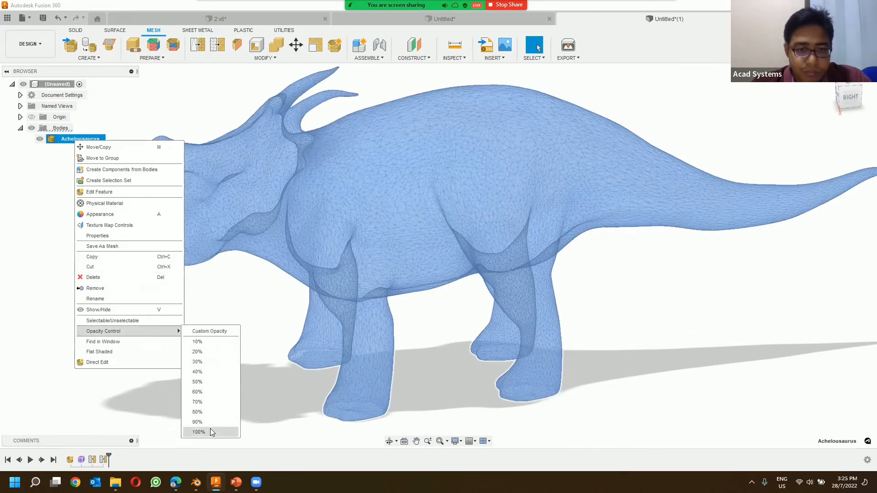
pyautogui.click(211, 432)
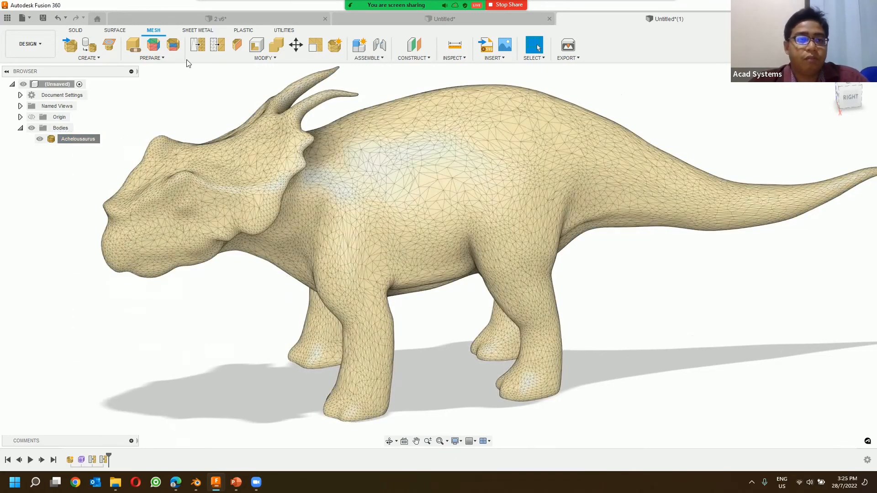
pyautogui.click(277, 47)
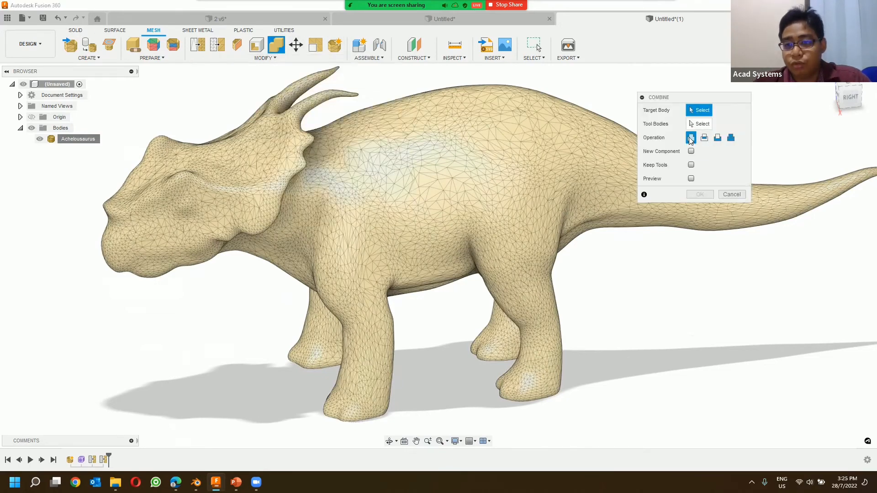
pyautogui.click(718, 137)
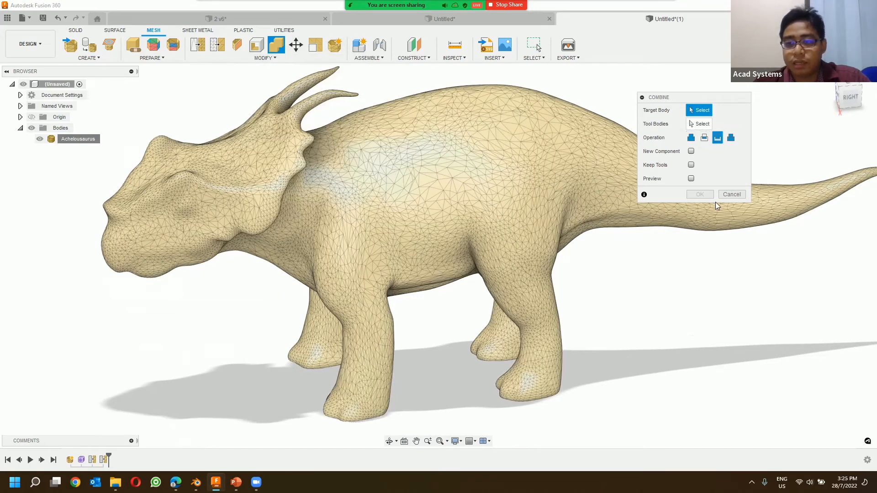
pyautogui.click(732, 194)
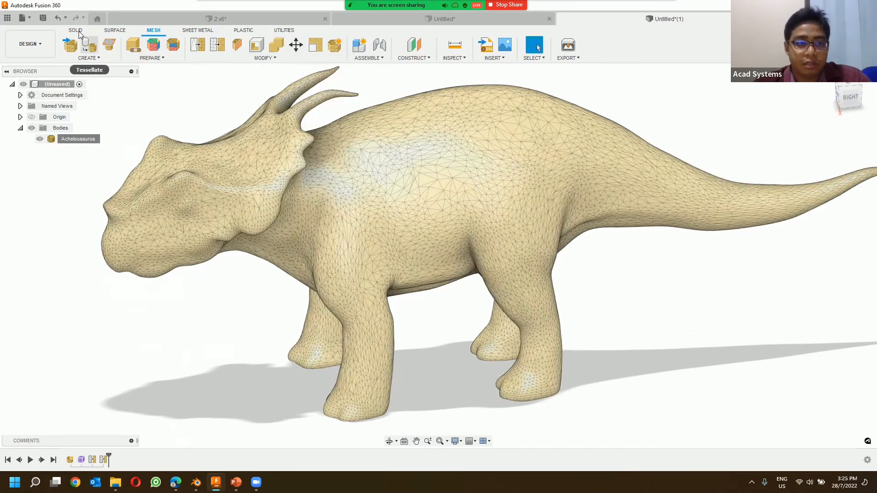
# Step: Sketch a 30 mm by 50 mm ellipse on the horizontal origin plane, centred on the dinosaur's midline with its long axis along the body
pyautogui.click(76, 31)
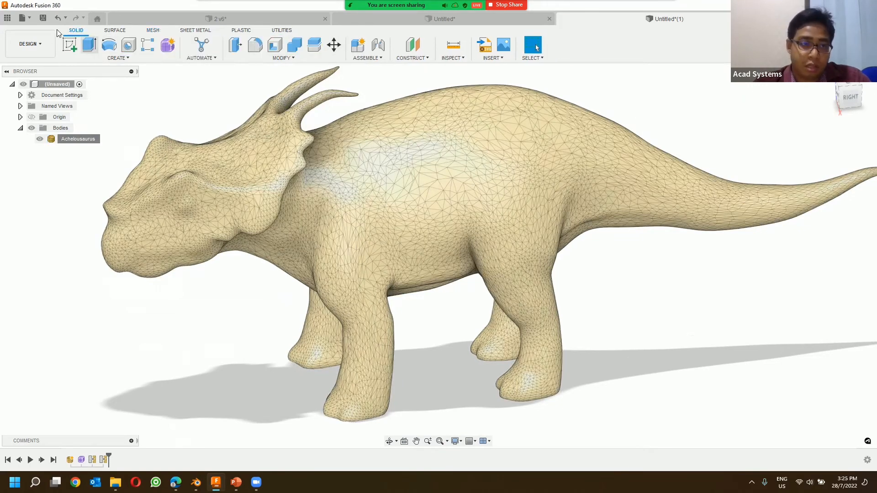
pyautogui.click(69, 44)
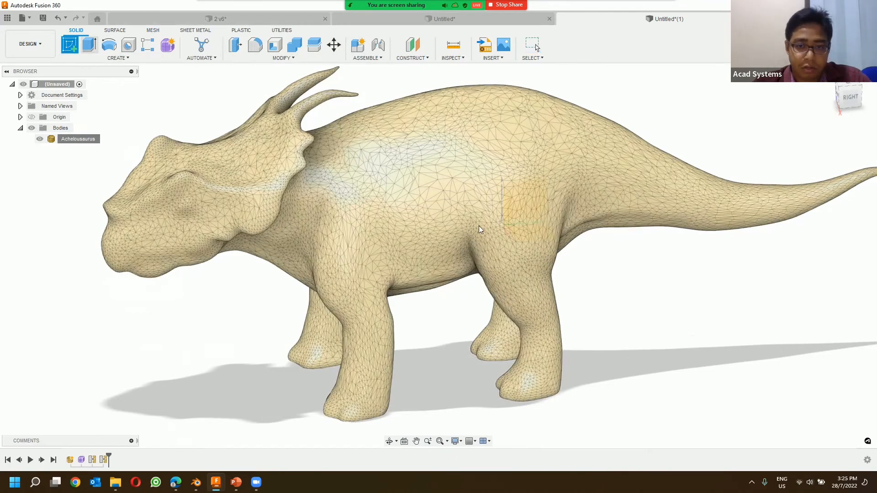
pyautogui.click(530, 235)
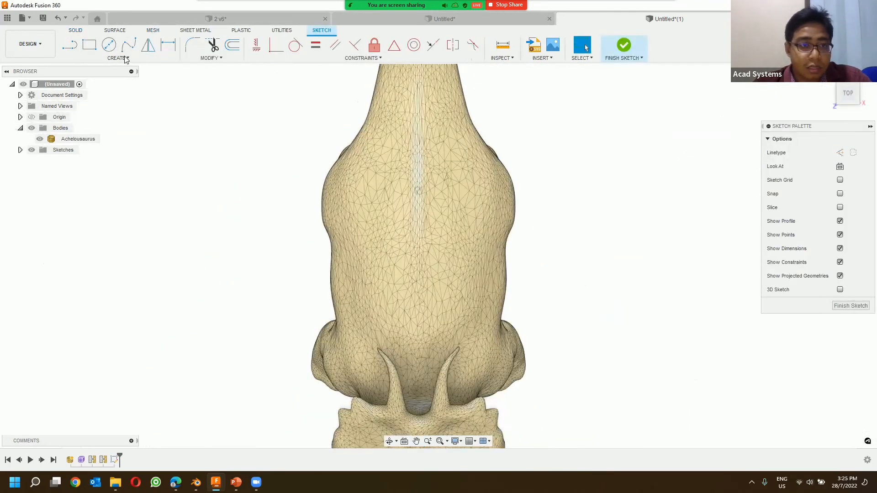
pyautogui.click(118, 58)
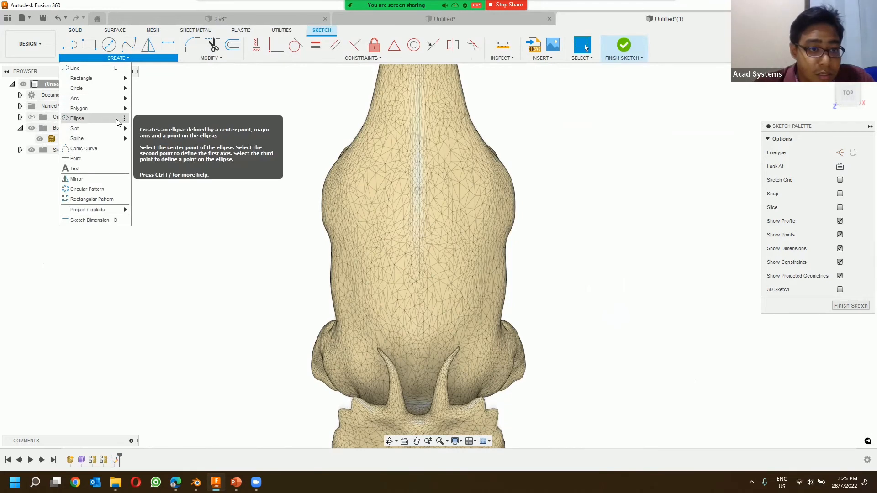
pyautogui.click(108, 118)
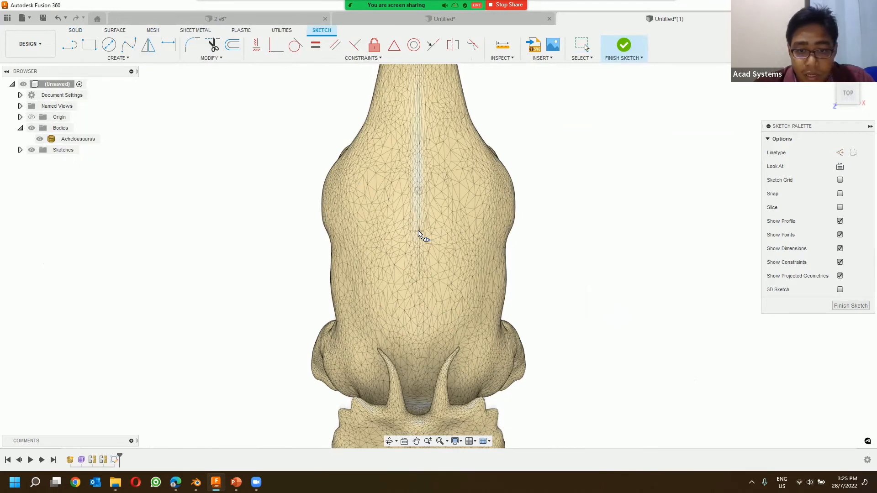
pyautogui.click(420, 233)
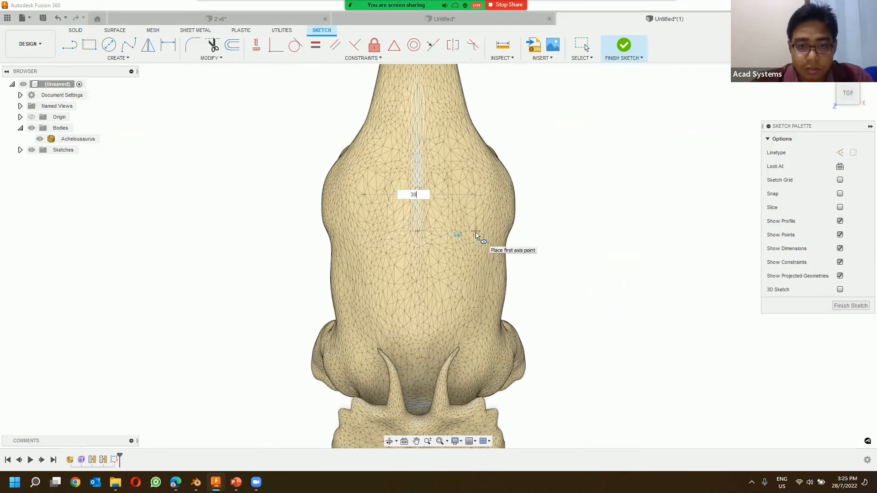
pyautogui.click(477, 233)
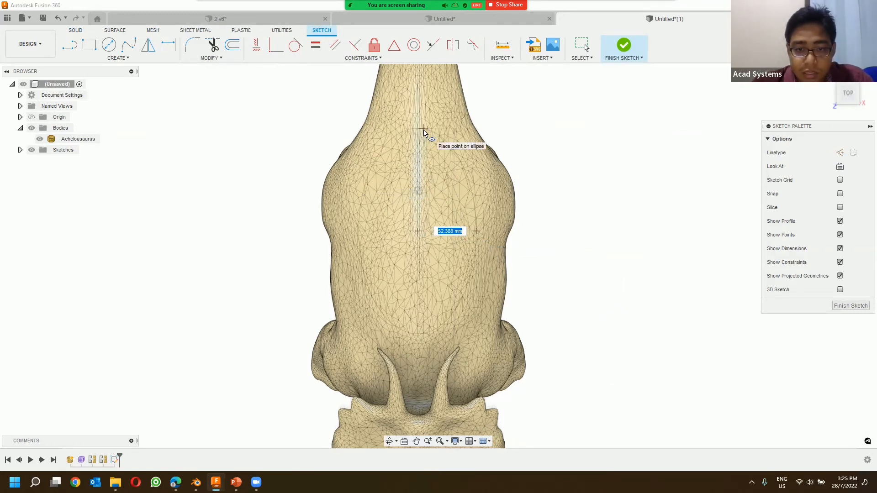
pyautogui.write('50')
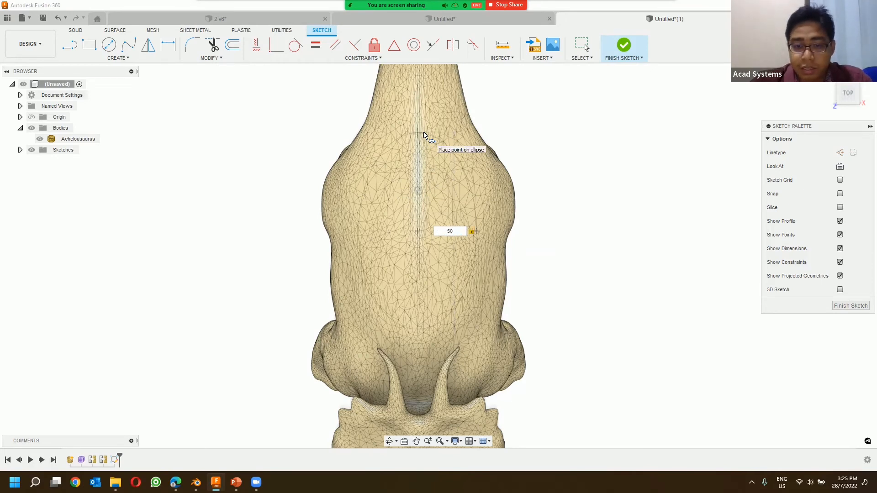
pyautogui.press('Return')
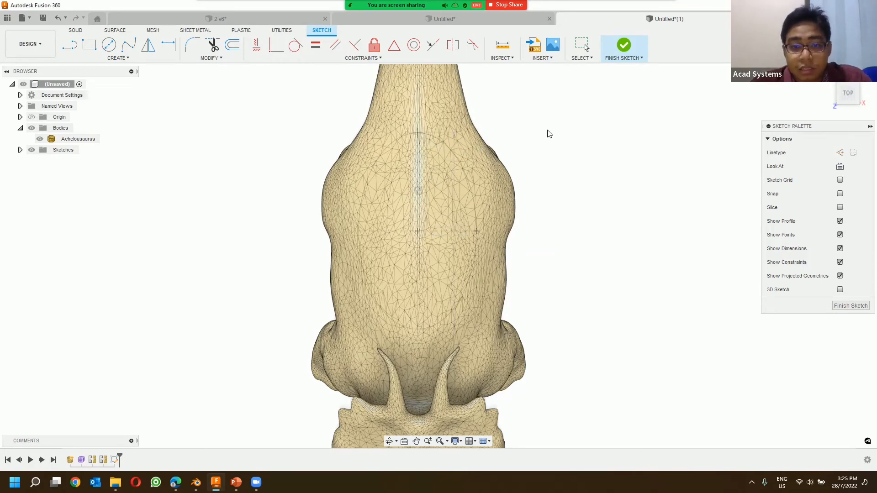
pyautogui.press('Escape')
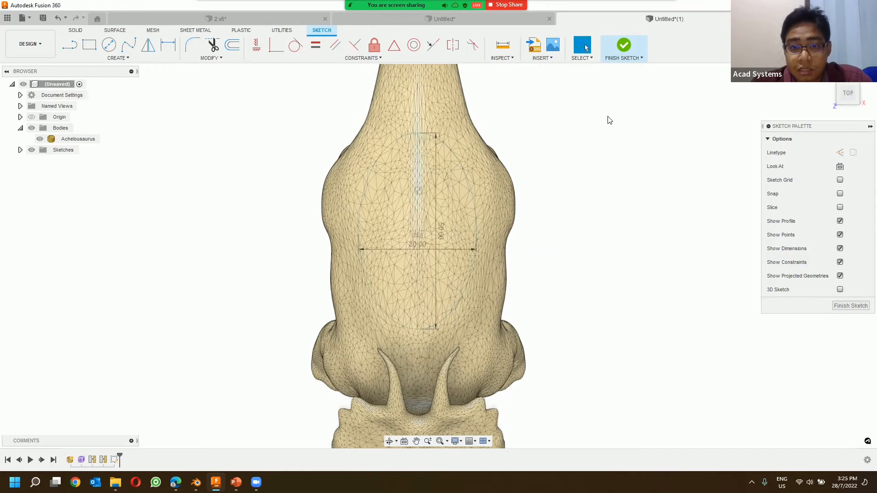
pyautogui.click(618, 47)
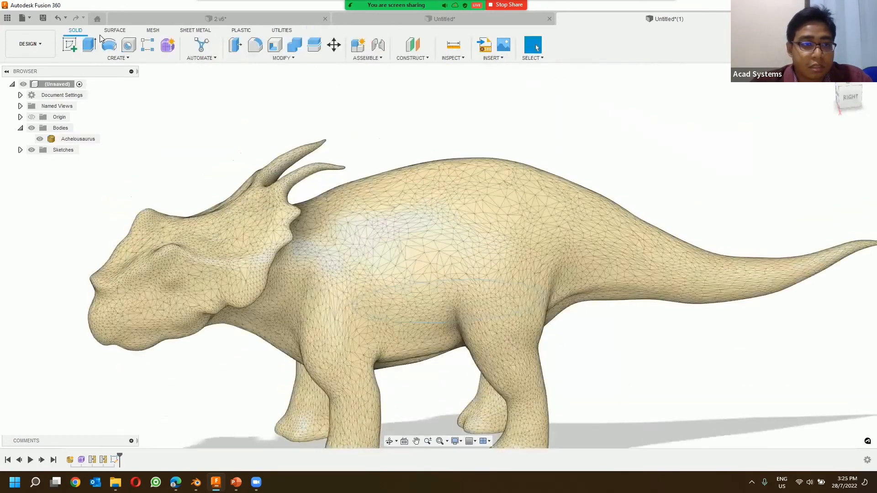
# Step: Extrude the ellipse 54 mm upward through the dinosaur's back with a 10 degree taper as a new body
pyautogui.click(92, 44)
pyautogui.click(440, 289)
pyautogui.moveTo(447, 293); pyautogui.dragTo(446, 93)
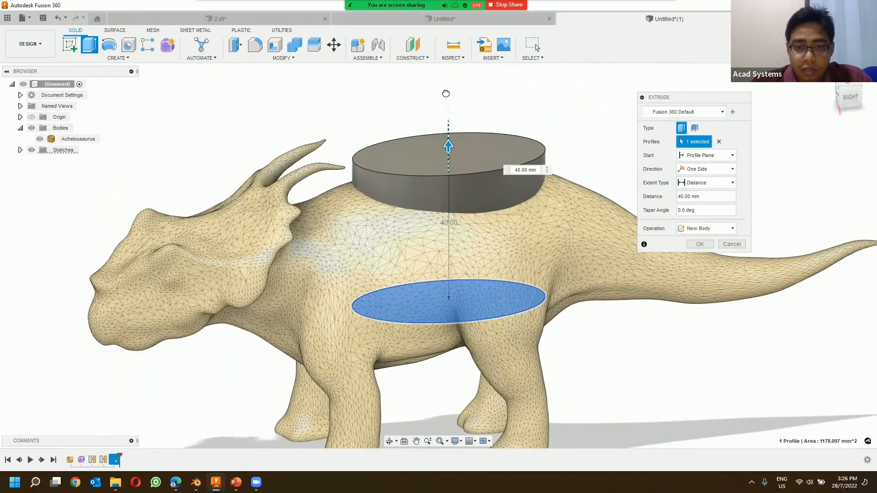
pyautogui.scroll(-2, 499, 145)
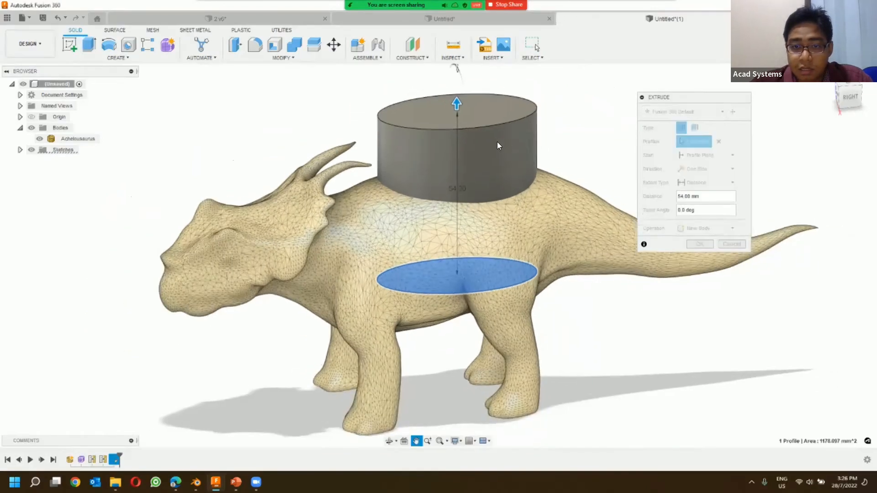
pyautogui.moveTo(498, 146); pyautogui.dragTo(478, 179, button='middle')
pyautogui.moveTo(437, 99); pyautogui.dragTo(432, 98)
pyautogui.moveTo(527, 126)
pyautogui.mouseDown(button='middle')
pyautogui.moveTo(572, 159)
pyautogui.moveTo(533, 114)
pyautogui.moveTo(528, 130)
pyautogui.mouseUp(button='middle')
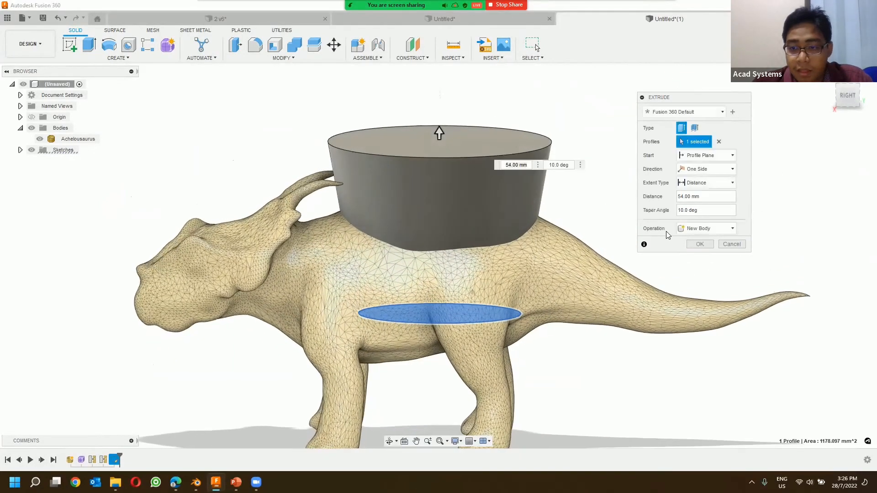
pyautogui.click(700, 244)
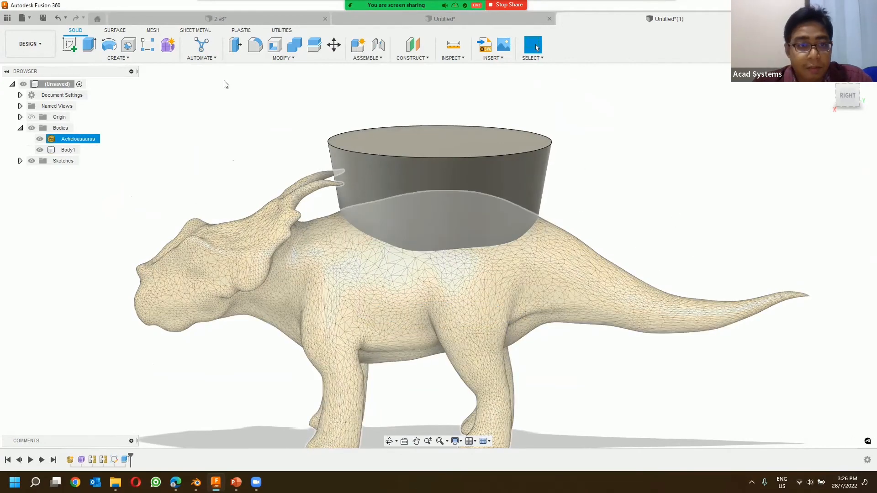
# Step: Fillet the bottom edge of the tapered elliptical body with a 5 mm radius
pyautogui.click(223, 85)
pyautogui.click(255, 44)
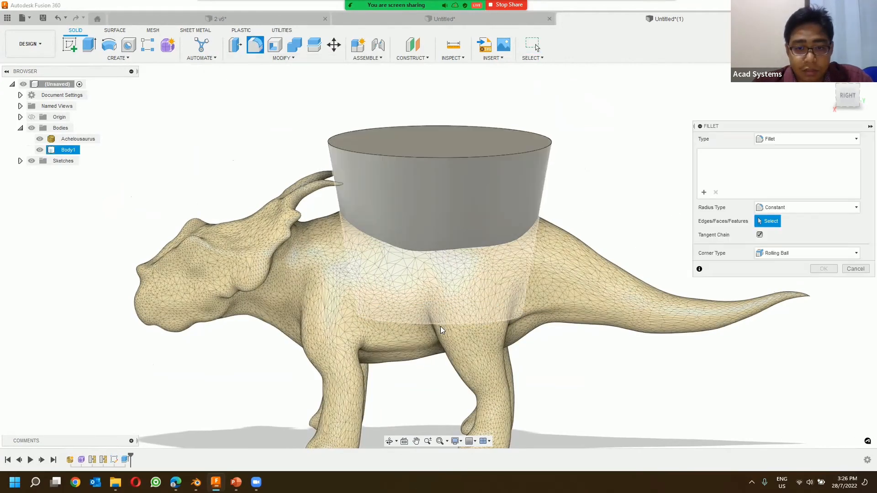
pyautogui.click(440, 323)
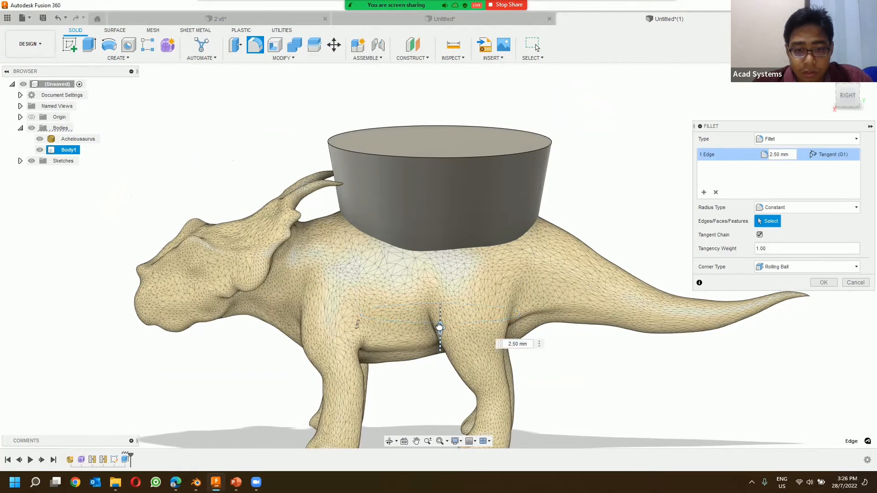
pyautogui.moveTo(439, 327); pyautogui.dragTo(440, 326)
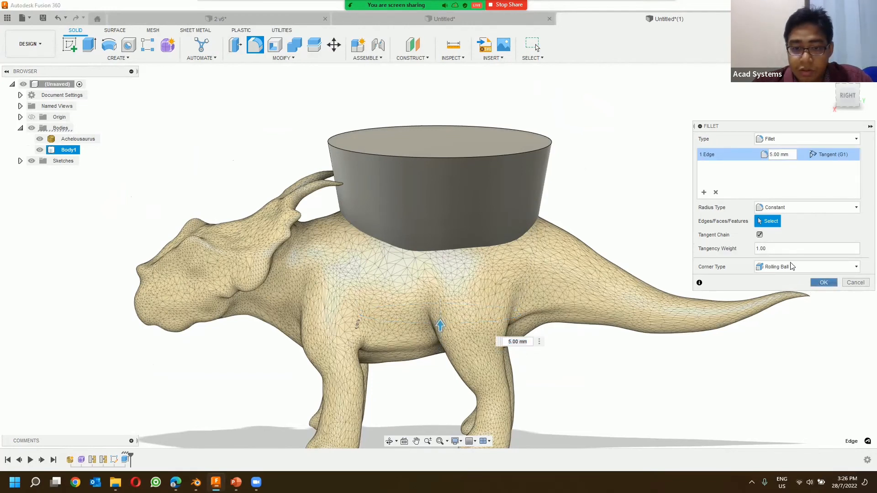
pyautogui.click(823, 283)
pyautogui.moveTo(617, 182)
pyautogui.keyDown('shift'); pyautogui.mouseDown(button='middle')
pyautogui.moveTo(647, 168)
pyautogui.moveTo(618, 186)
pyautogui.mouseUp(button='middle'); pyautogui.keyUp('shift')
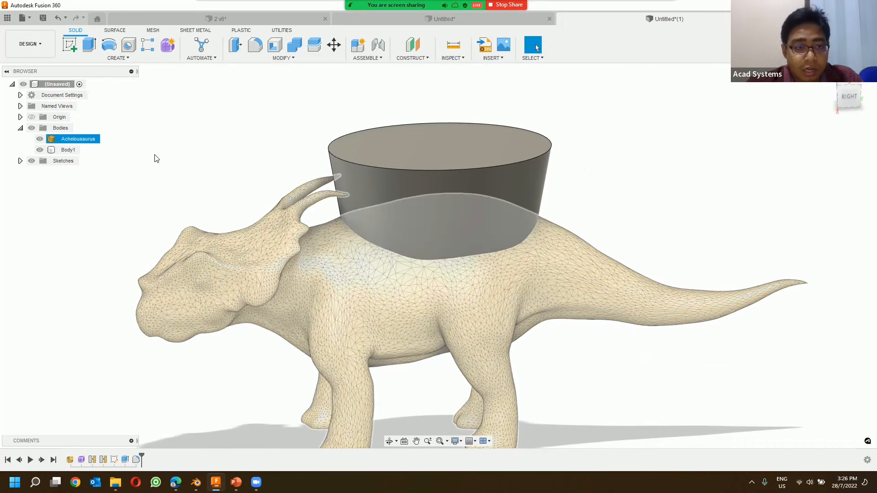
# Step: Tessellate the filleted elliptical solid into a mesh body with Medium refinement
pyautogui.click(153, 30)
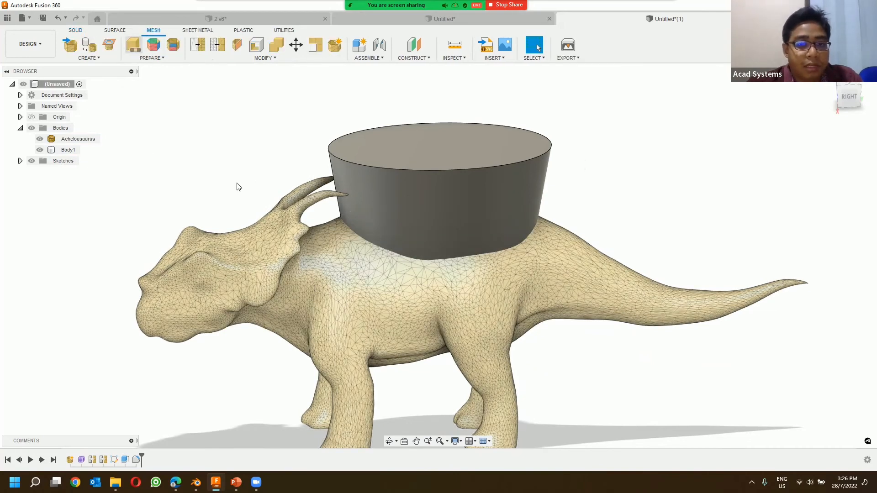
pyautogui.click(441, 220)
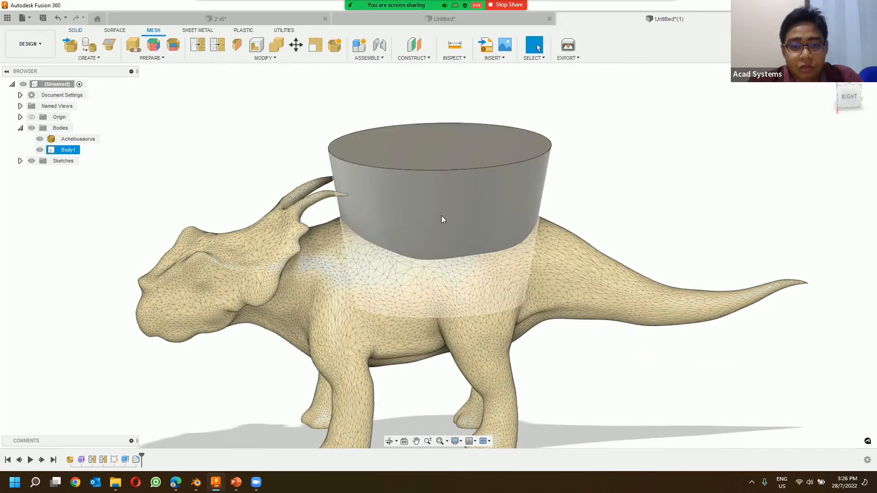
pyautogui.click(487, 190)
pyautogui.click(90, 46)
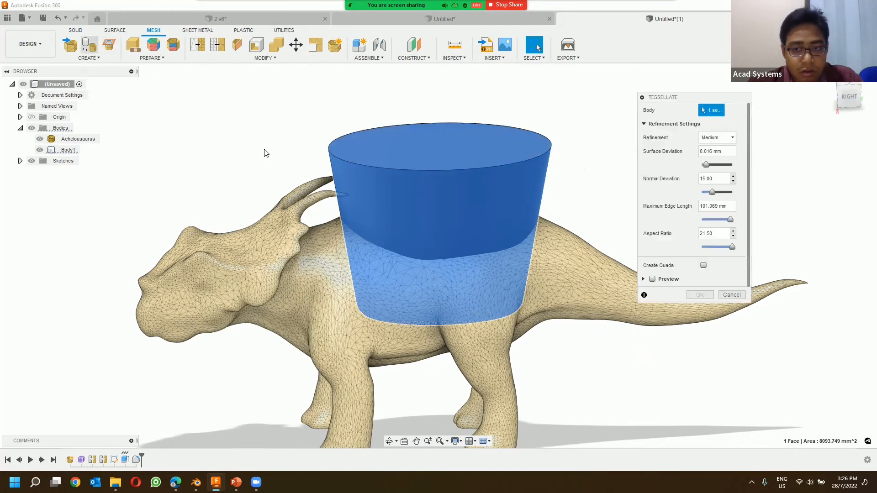
pyautogui.click(700, 295)
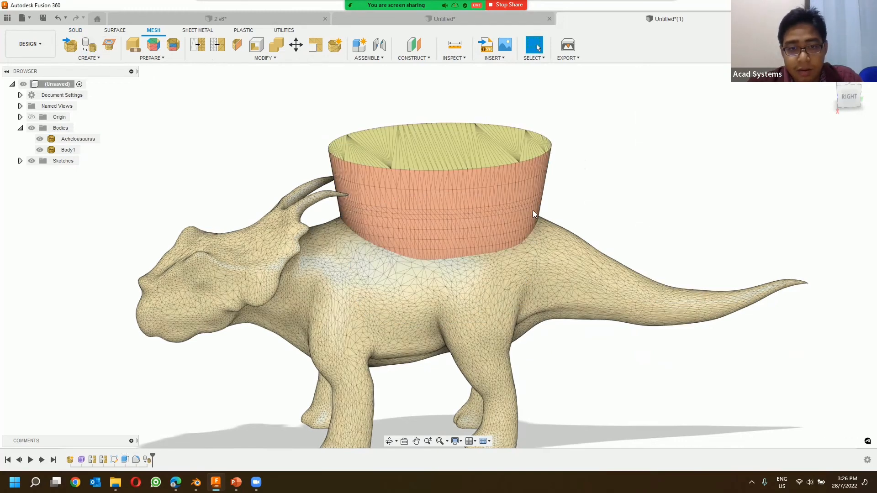
pyautogui.keyDown('shift'); pyautogui.moveTo(587, 198); pyautogui.dragTo(610, 235, button='middle'); pyautogui.keyUp('shift')
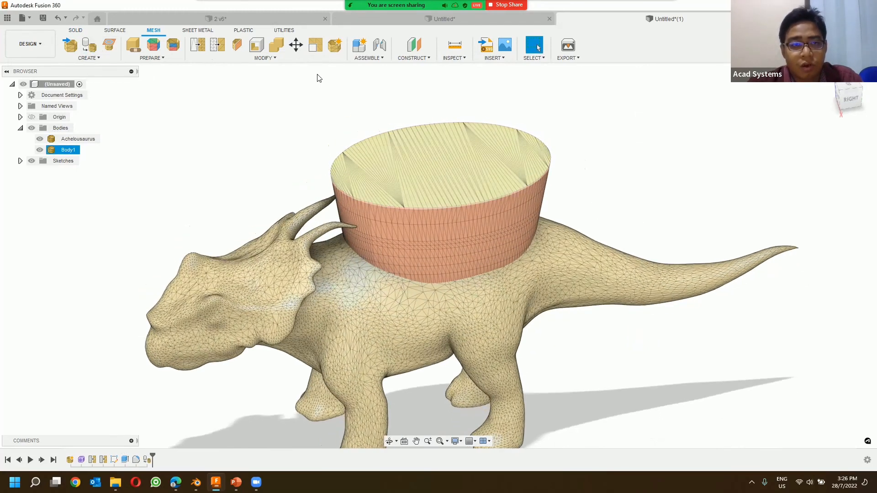
# Step: Try an adaptive remesh of the tessellated elliptical body
pyautogui.click(198, 44)
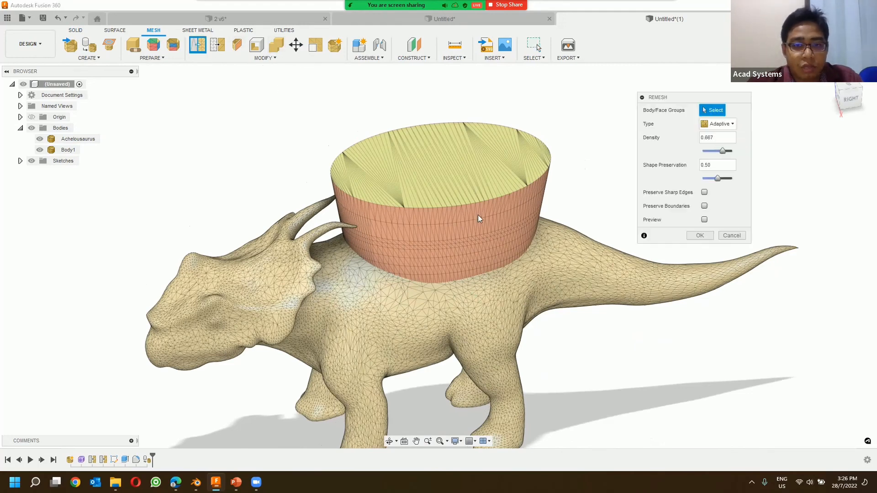
pyautogui.click(499, 224)
pyautogui.click(697, 235)
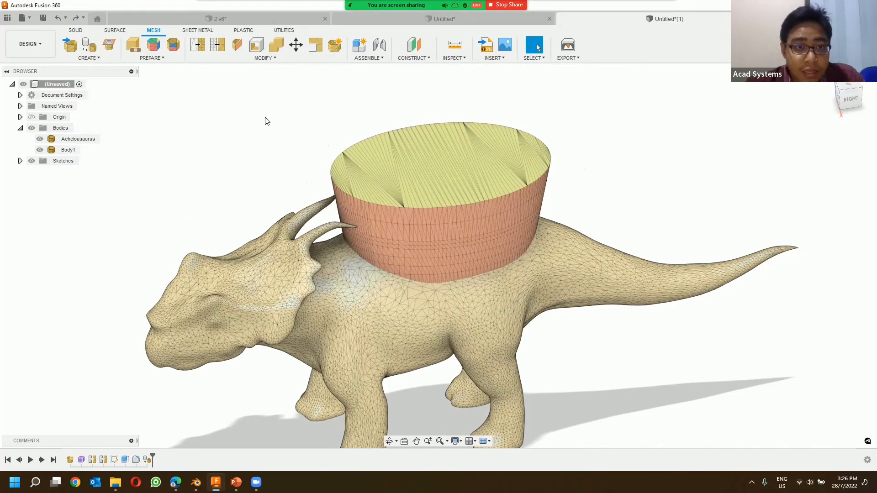
pyautogui.click(274, 46)
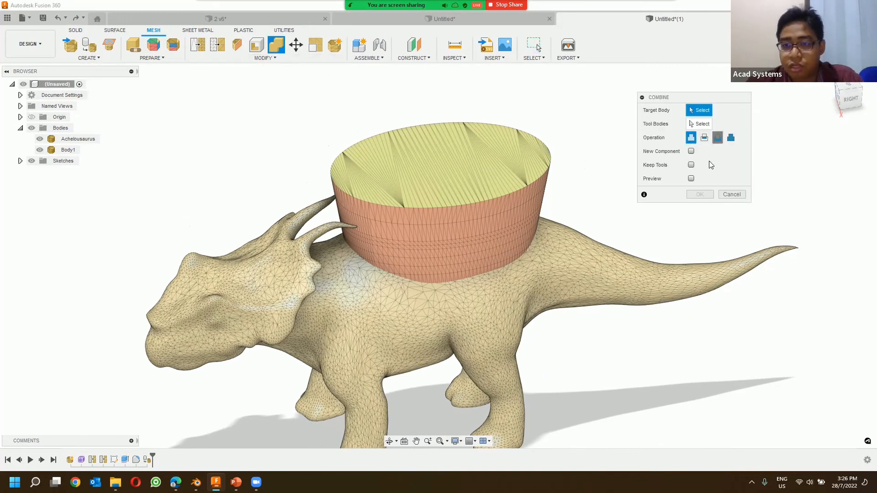
pyautogui.click(717, 139)
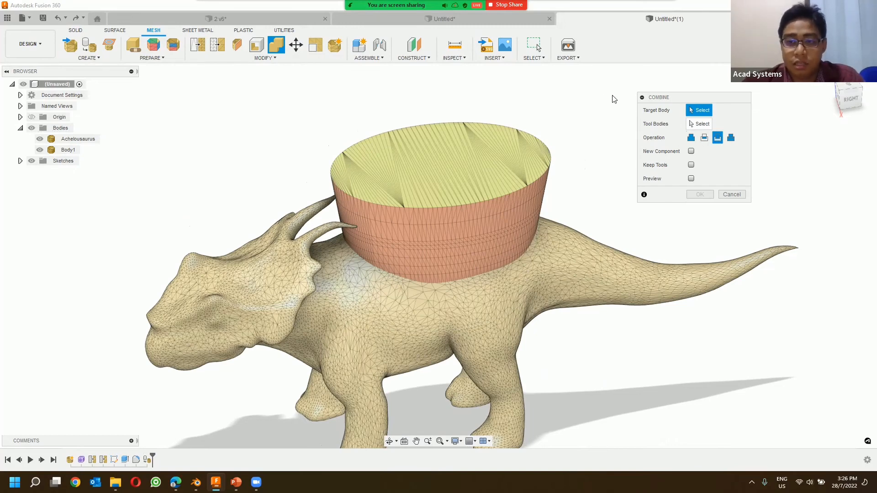
pyautogui.click(574, 274)
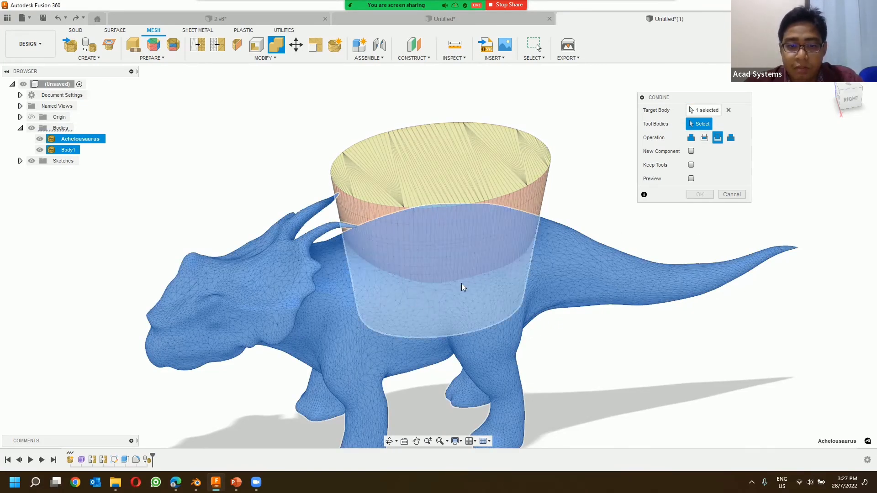
pyautogui.click(424, 295)
pyautogui.click(731, 194)
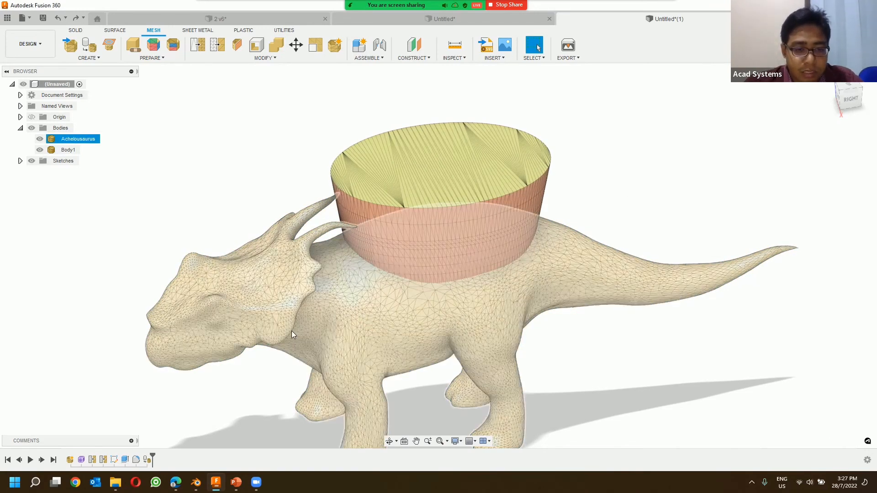
# Step: Examine the body and mesh properties of the Achelousaurus mesh
pyautogui.scroll(-3, 291, 331)
pyautogui.scroll(2, 315, 323)
pyautogui.moveTo(277, 298); pyautogui.dragTo(284, 232, button='middle')
pyautogui.click(109, 148)
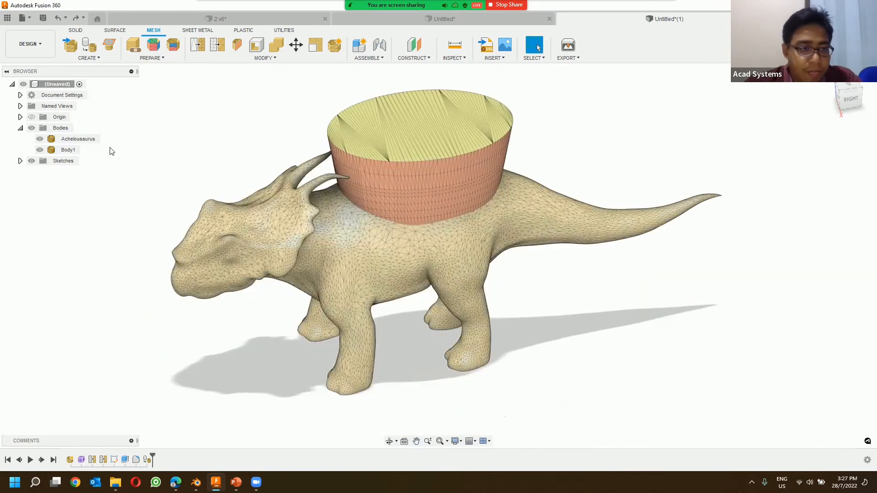
pyautogui.rightClick(83, 141)
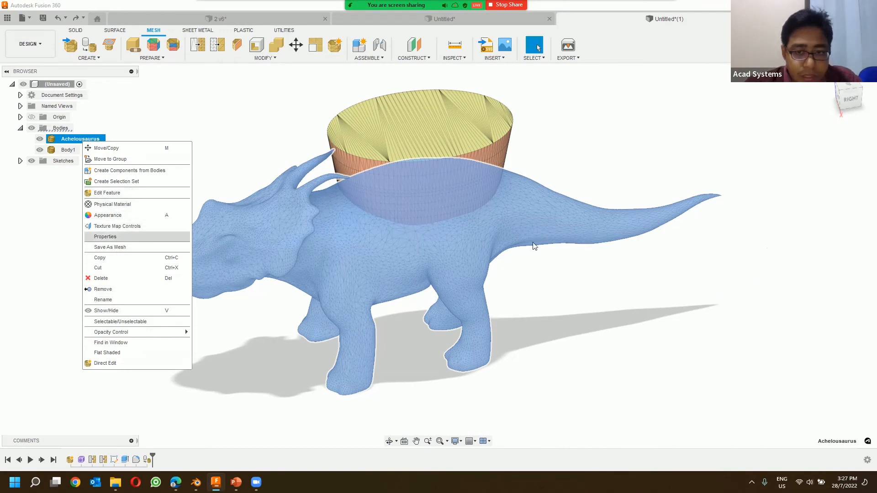
pyautogui.click(112, 237)
pyautogui.click(745, 248)
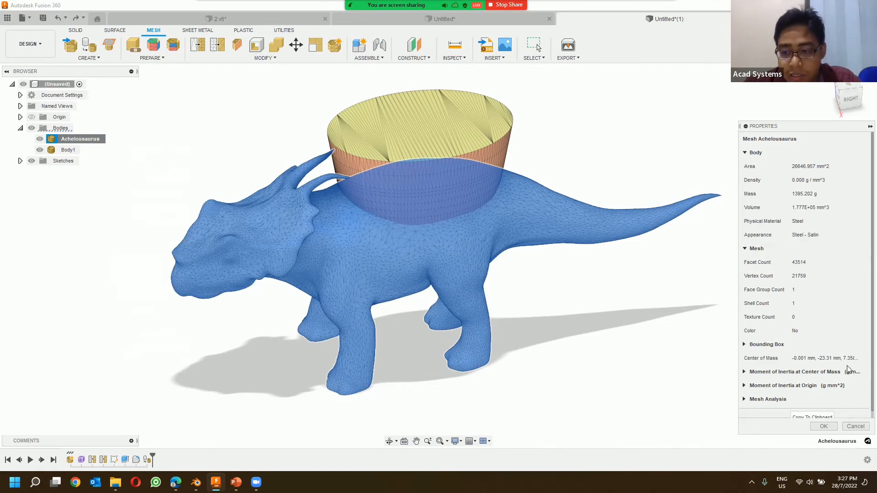
pyautogui.click(855, 426)
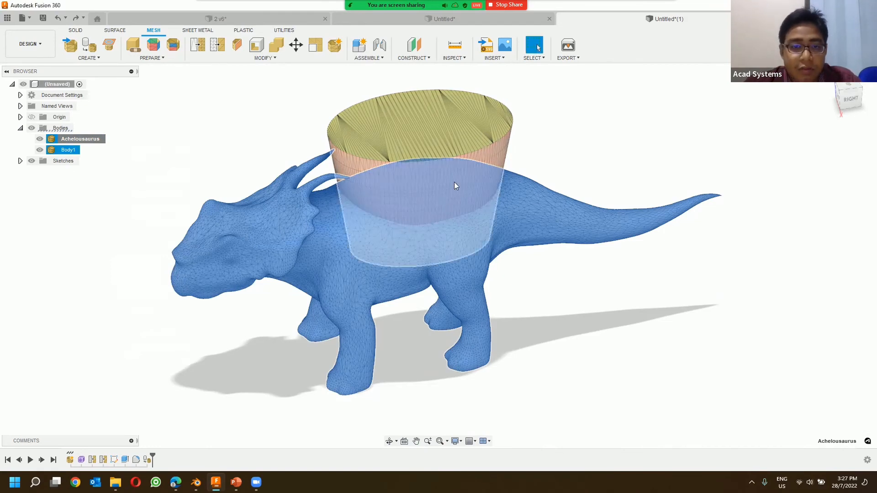
pyautogui.click(317, 116)
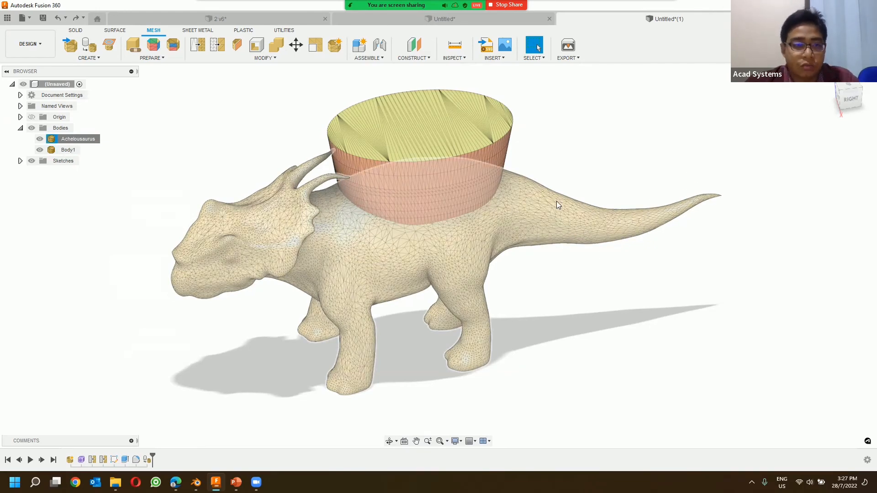
pyautogui.click(264, 58)
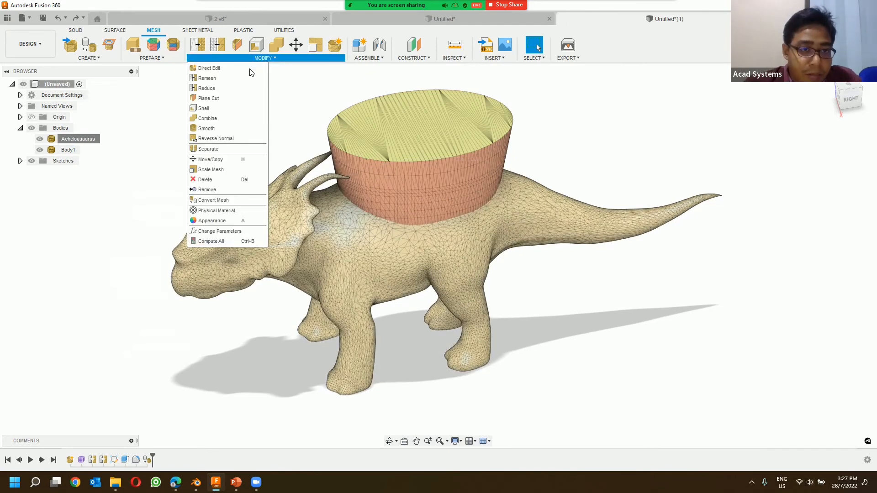
pyautogui.click(236, 100)
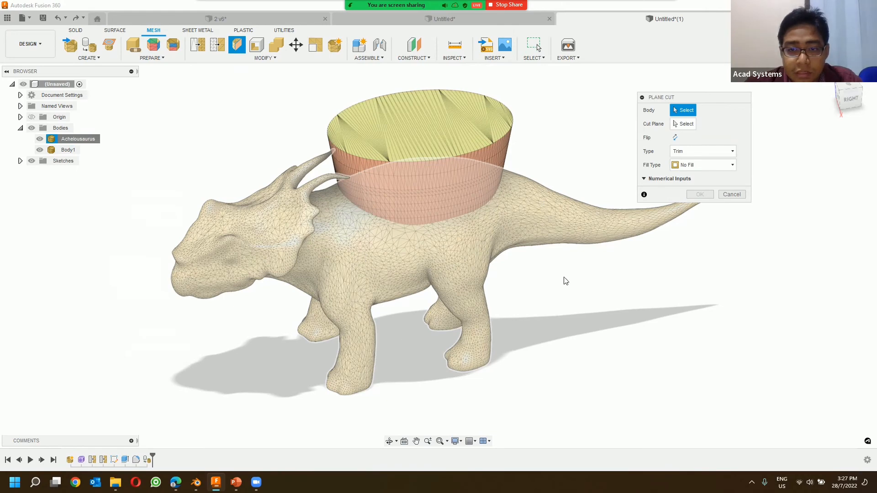
pyautogui.click(536, 221)
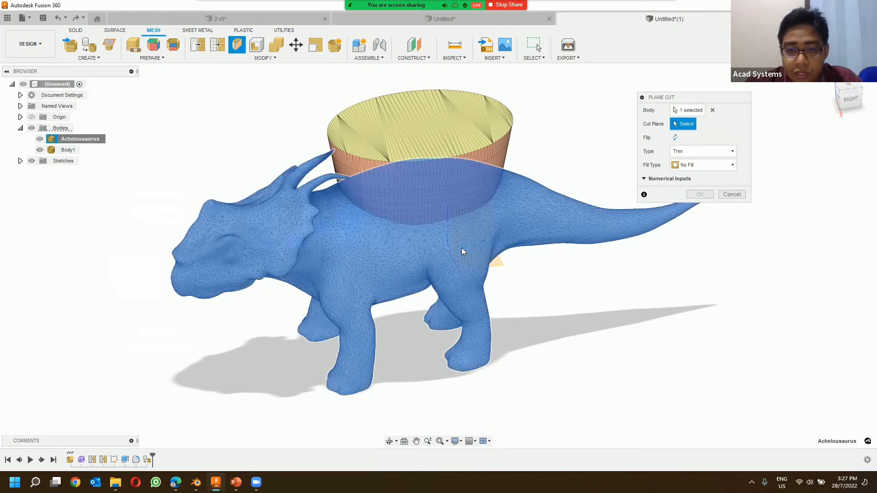
pyautogui.click(487, 248)
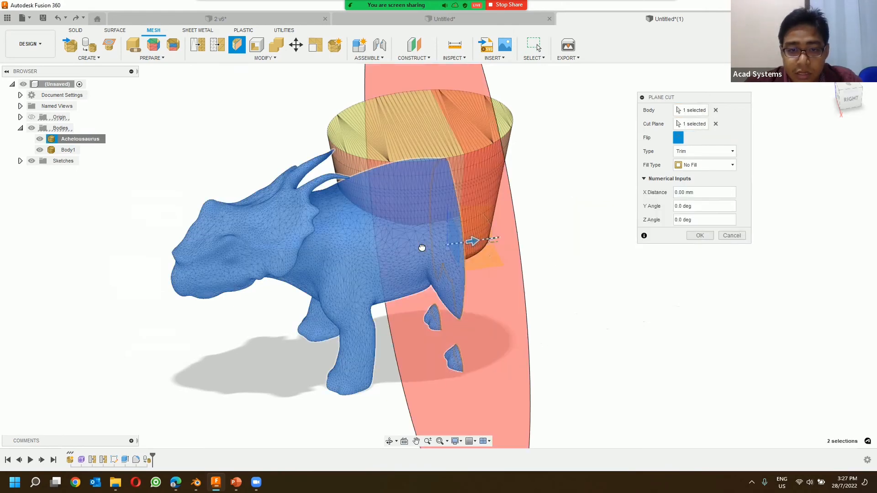
pyautogui.moveTo(421, 248); pyautogui.dragTo(358, 256)
pyautogui.keyDown('shift'); pyautogui.moveTo(496, 249); pyautogui.dragTo(612, 269, button='middle'); pyautogui.keyUp('shift')
pyautogui.keyDown('shift'); pyautogui.moveTo(749, 196); pyautogui.dragTo(633, 155, button='middle'); pyautogui.keyUp('shift')
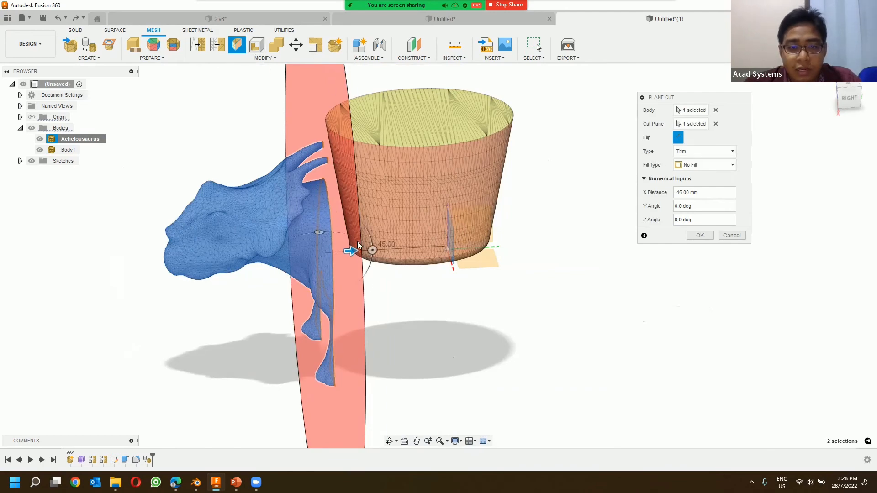
pyautogui.moveTo(371, 249)
pyautogui.mouseDown()
pyautogui.moveTo(358, 207)
pyautogui.moveTo(378, 251)
pyautogui.moveTo(368, 236)
pyautogui.moveTo(366, 243)
pyautogui.mouseUp()
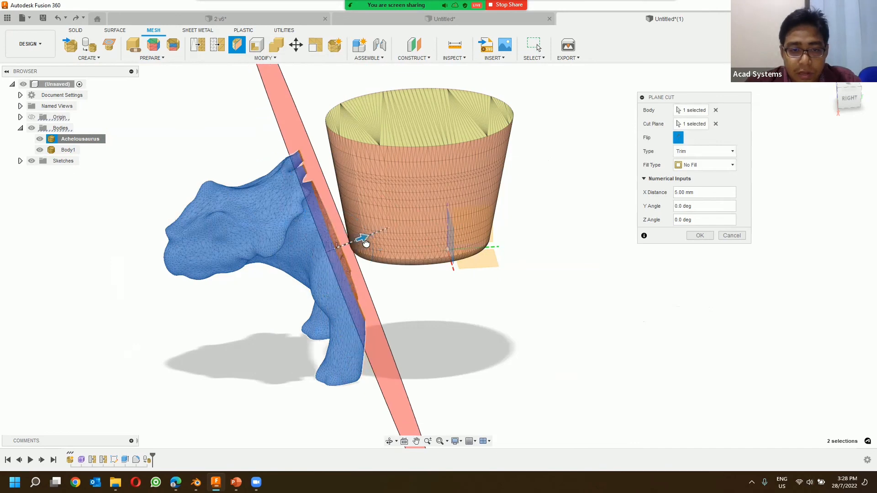
pyautogui.press('Escape')
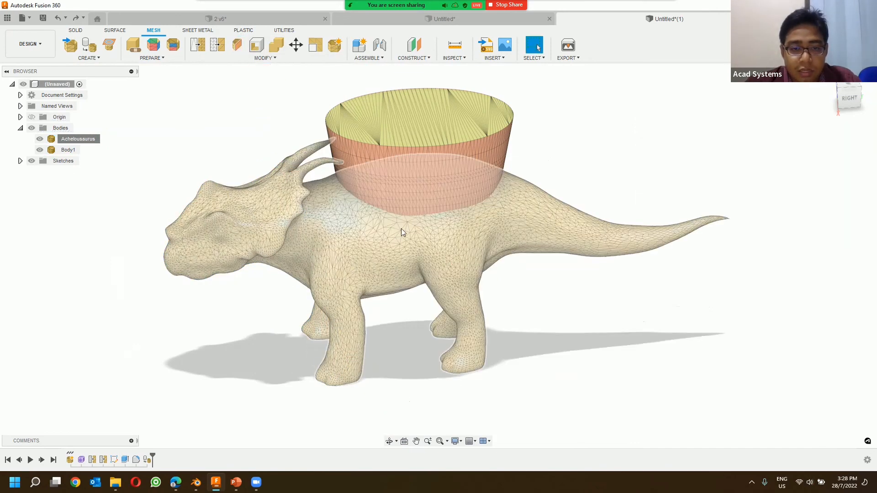
# Step: Split the Achelousaurus mesh through the front legs with an unfilled plane cut, offset -45 mm from the crosswise origin plane
pyautogui.click(237, 44)
pyautogui.click(538, 216)
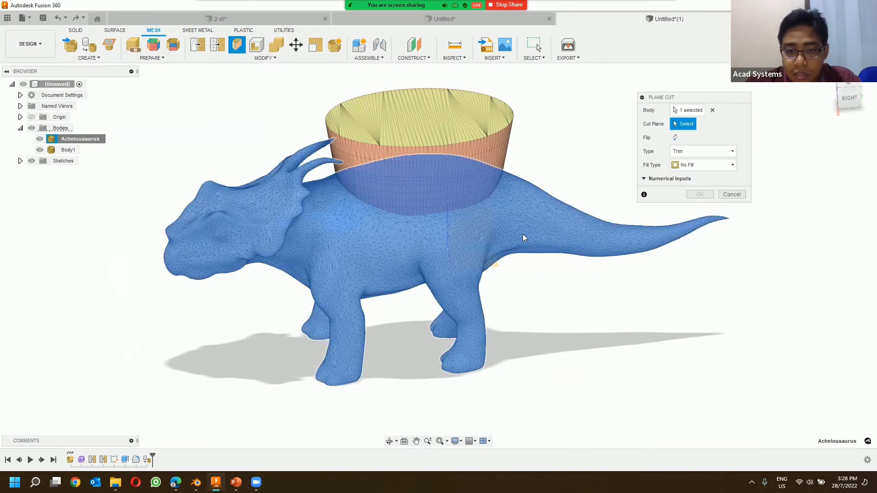
pyautogui.click(463, 245)
pyautogui.moveTo(473, 245); pyautogui.dragTo(356, 245)
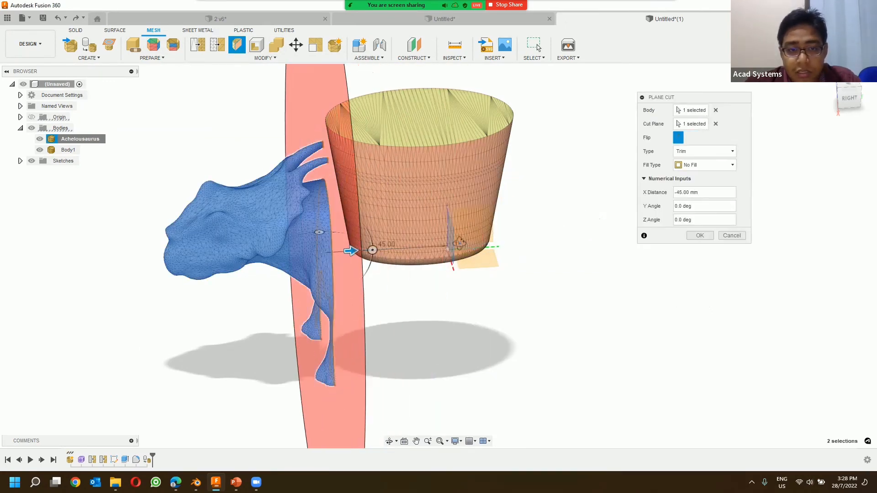
pyautogui.keyDown('shift'); pyautogui.moveTo(382, 248); pyautogui.dragTo(217, 297, button='middle'); pyautogui.keyUp('shift')
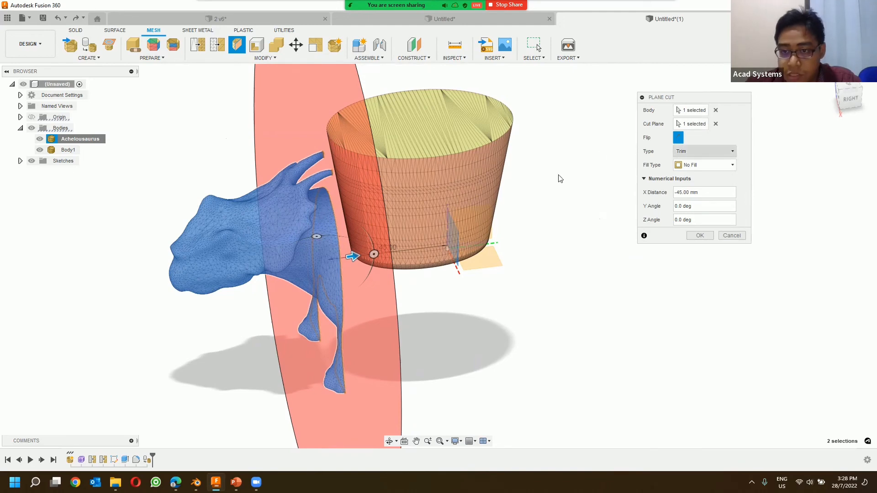
pyautogui.click(684, 151)
pyautogui.click(691, 174)
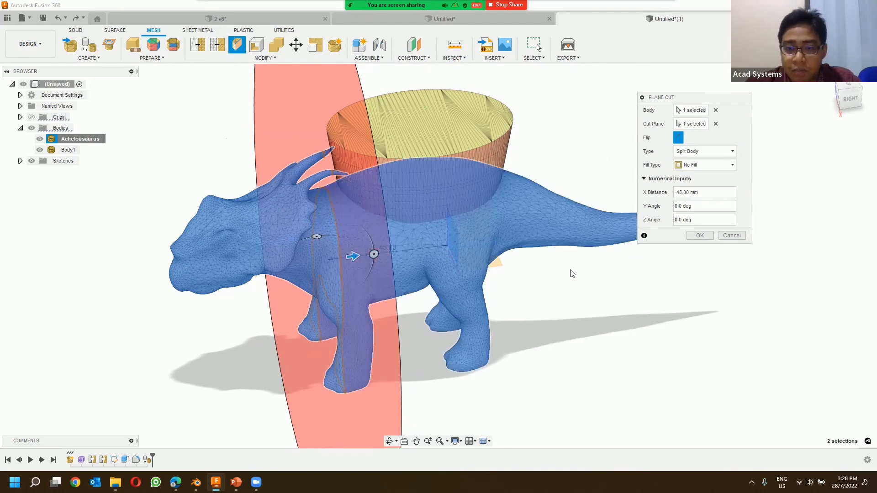
pyautogui.click(699, 235)
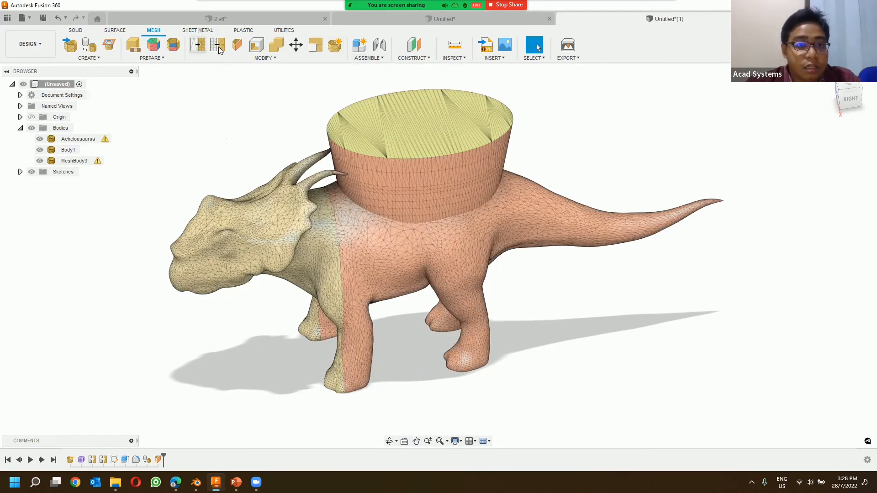
# Step: Split the mesh behind the head at the tail base with an unfilled plane cut, offset 5 mm from the picked facet
pyautogui.click(236, 44)
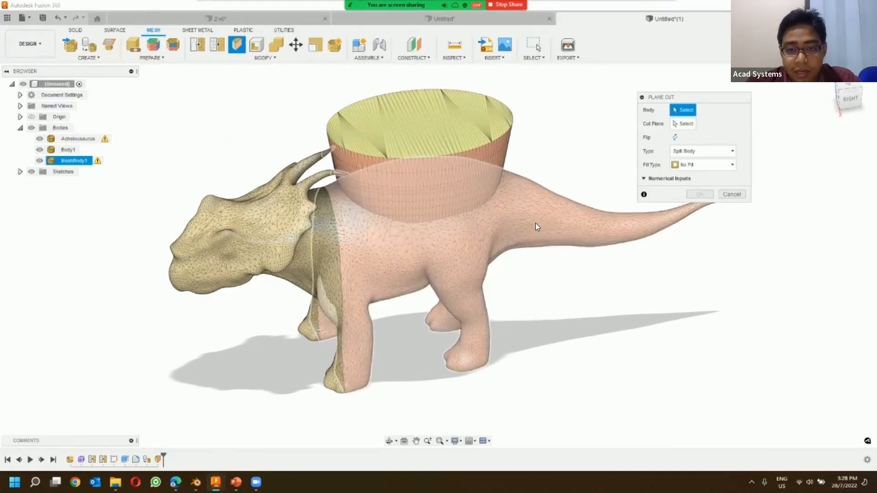
pyautogui.click(462, 238)
pyautogui.click(458, 249)
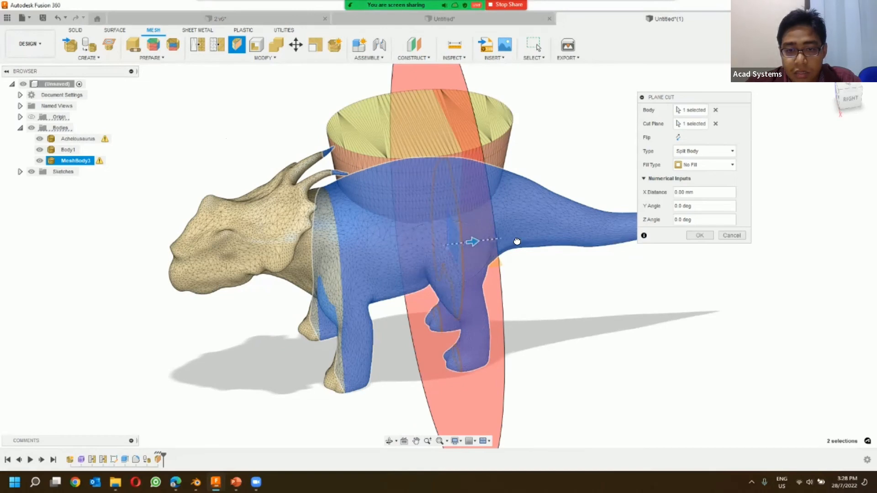
pyautogui.moveTo(473, 239); pyautogui.dragTo(575, 275)
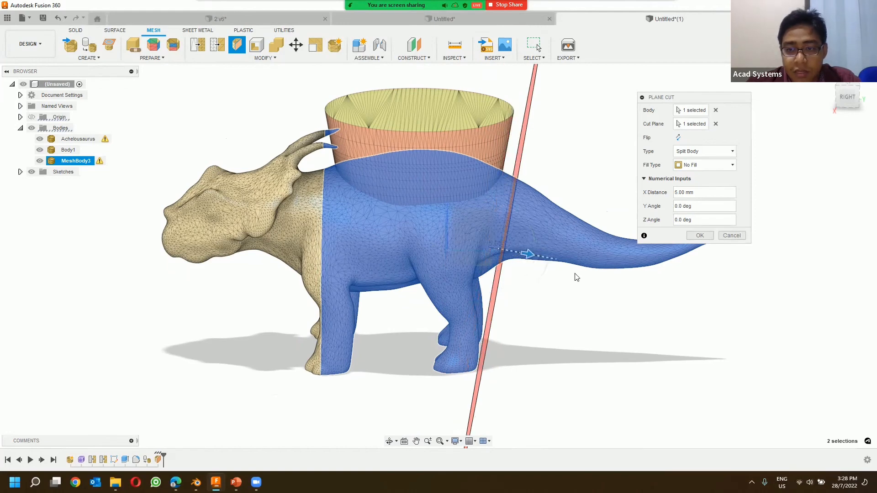
pyautogui.click(689, 236)
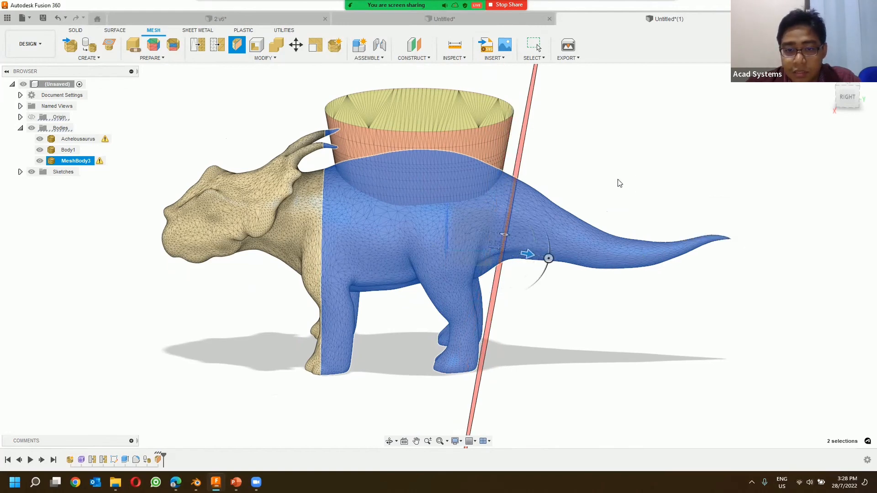
pyautogui.keyDown('shift'); pyautogui.moveTo(618, 191); pyautogui.dragTo(612, 194, button='middle'); pyautogui.keyUp('shift')
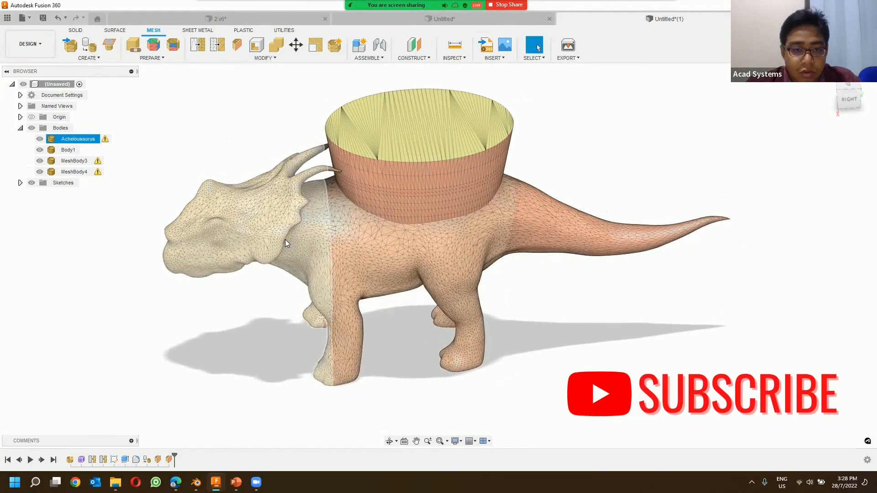
# Step: Hide the head and tail mesh bodies, leaving the dinosaur's middle section and the elliptical body visible
pyautogui.click(286, 239)
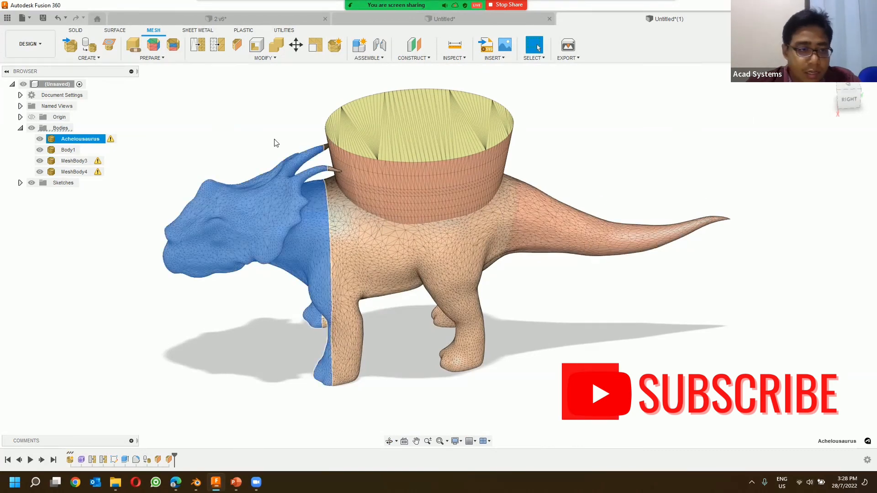
pyautogui.click(40, 139)
pyautogui.click(40, 173)
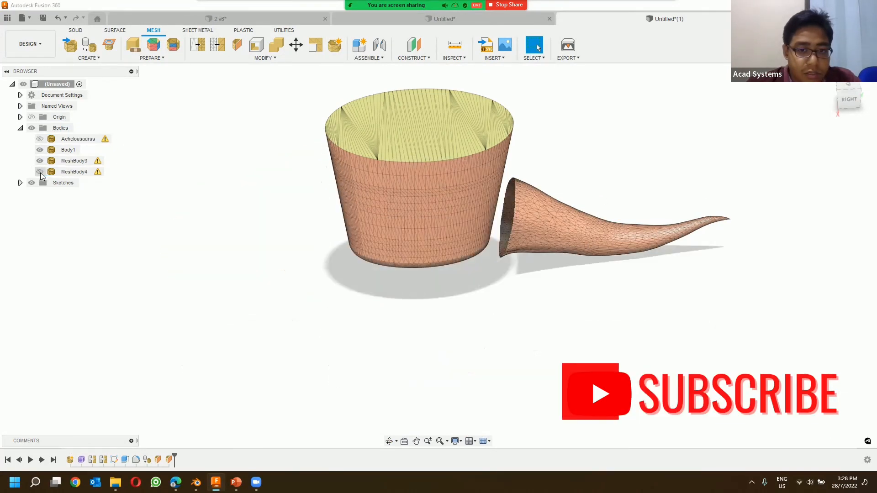
pyautogui.click(40, 172)
pyautogui.click(39, 161)
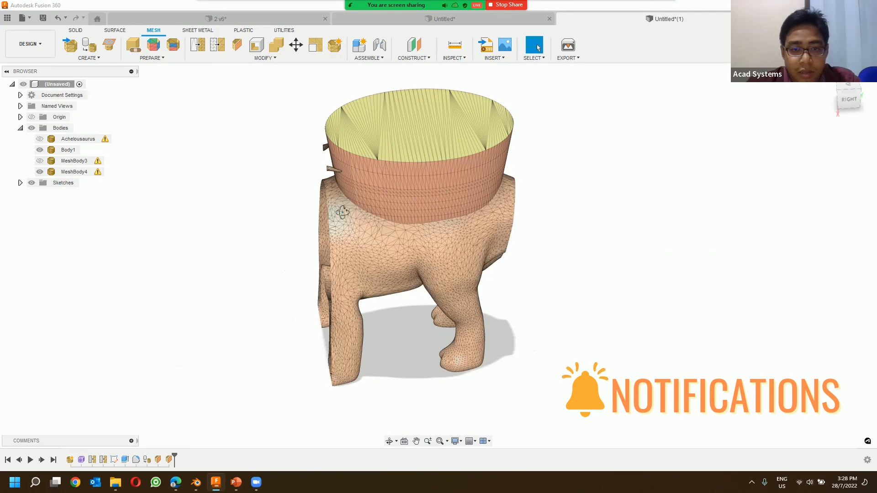
pyautogui.moveTo(342, 212)
pyautogui.keyDown('shift'); pyautogui.mouseDown(button='middle')
pyautogui.moveTo(391, 199)
pyautogui.moveTo(343, 205)
pyautogui.moveTo(314, 222)
pyautogui.moveTo(363, 227)
pyautogui.mouseUp(button='middle'); pyautogui.keyUp('shift')
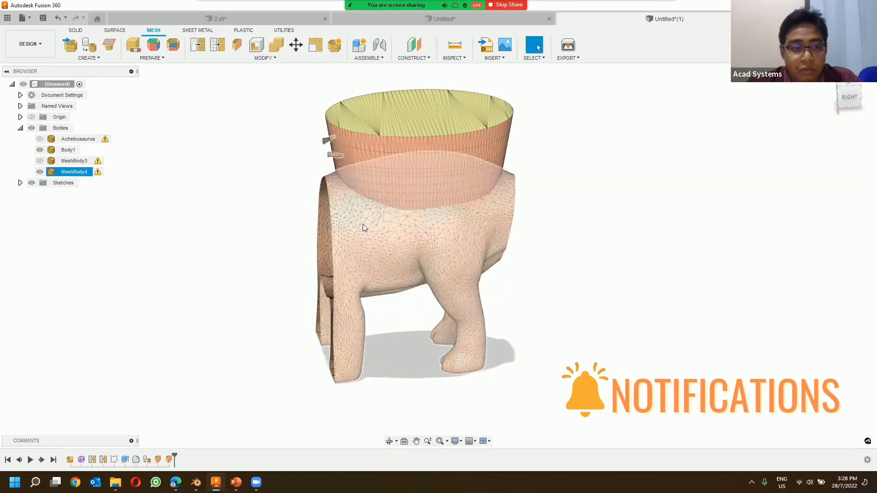
# Step: Examine the body and mesh properties of the dinosaur's middle section
pyautogui.rightClick(77, 172)
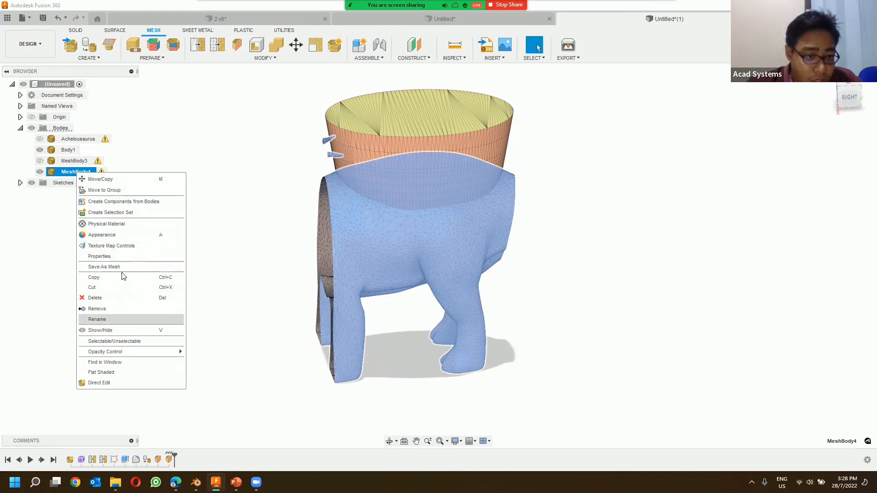
pyautogui.click(105, 257)
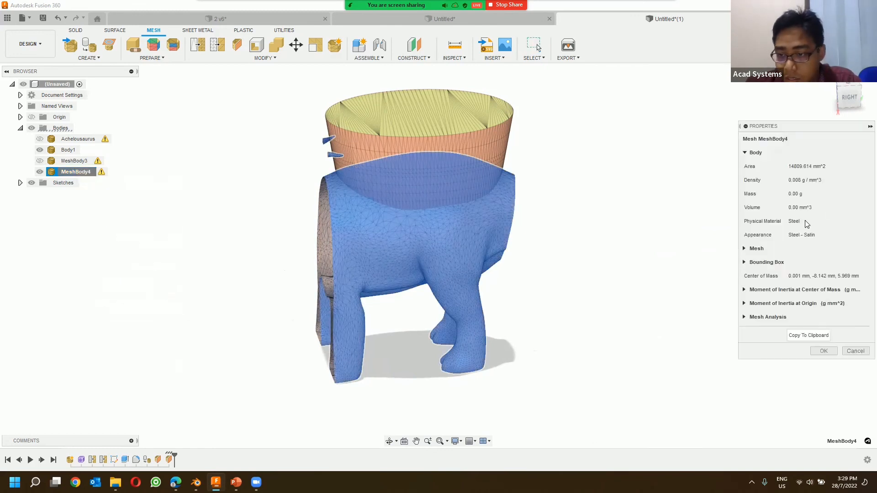
pyautogui.click(745, 250)
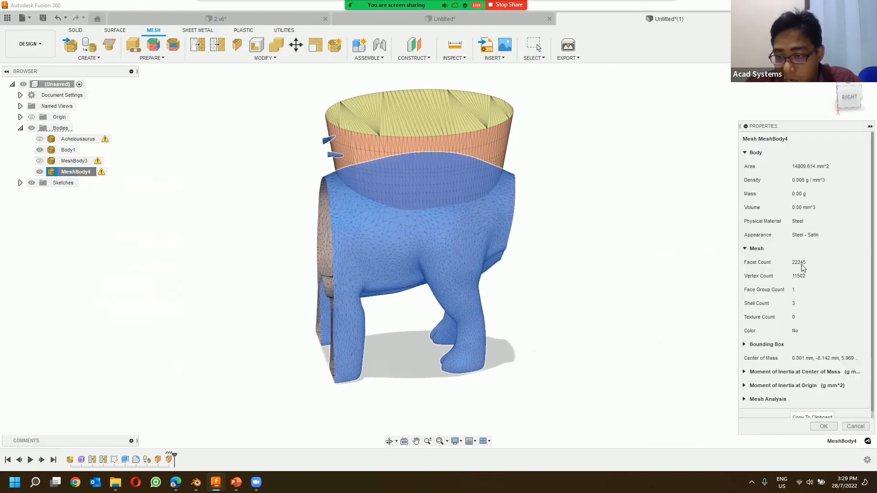
pyautogui.click(853, 427)
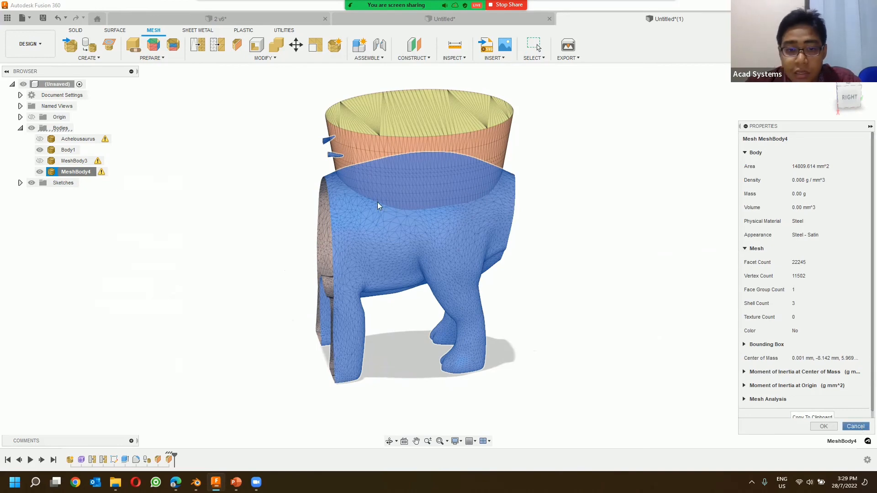
pyautogui.scroll(2, 315, 217)
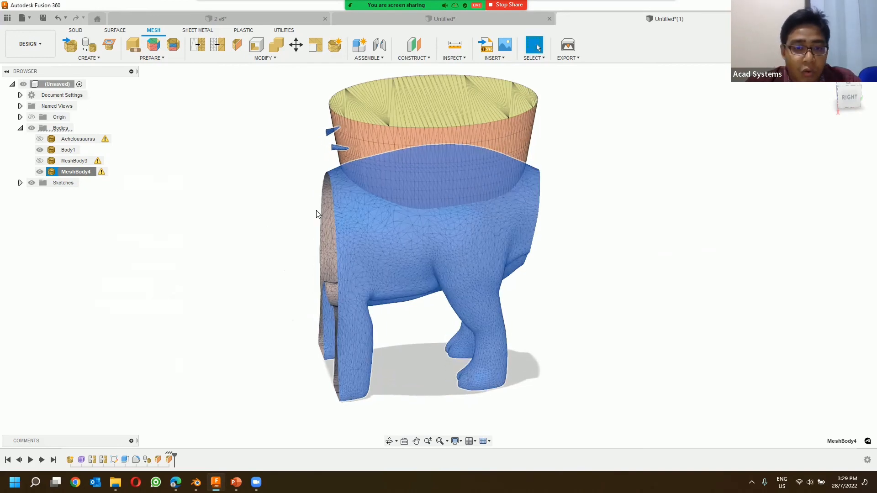
pyautogui.scroll(-3, 319, 212)
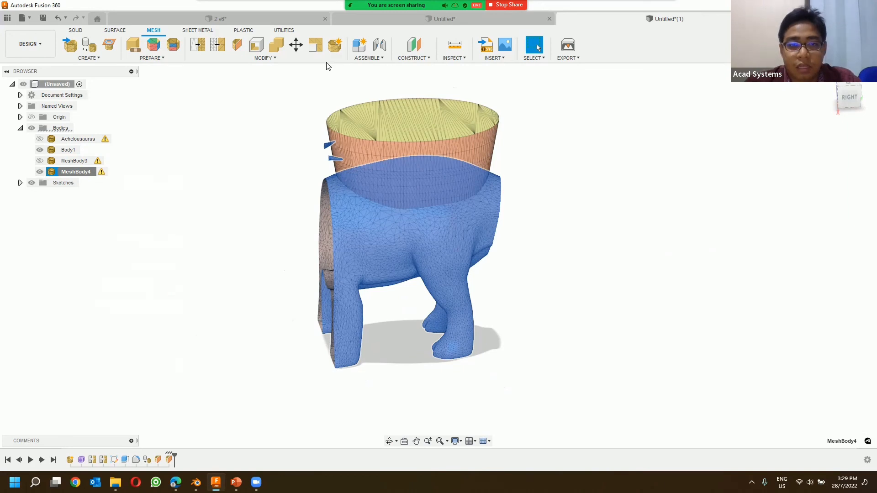
# Step: Cut the elliptical mesh body out of the dinosaur's middle section with Combine, without keeping the tool body
pyautogui.click(293, 59)
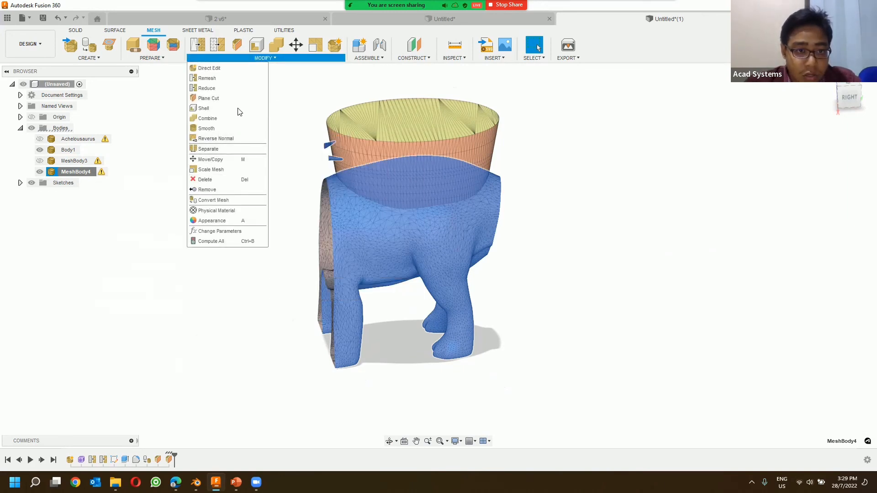
pyautogui.click(220, 118)
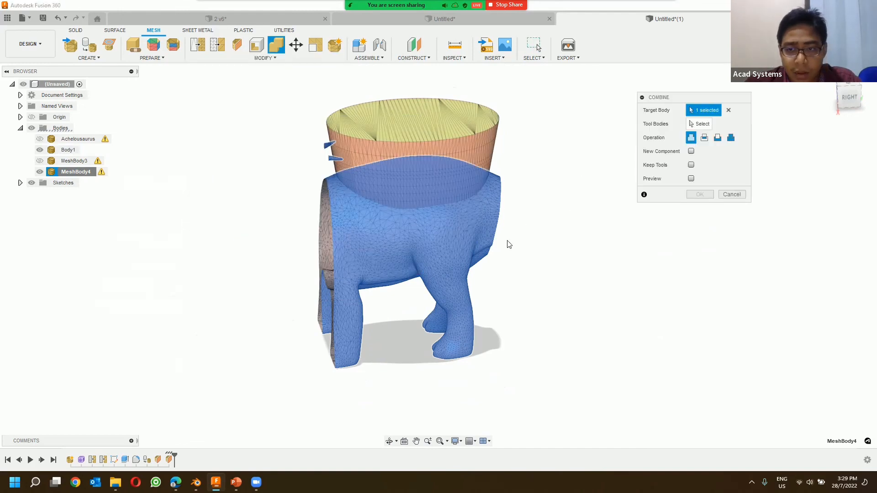
pyautogui.click(491, 269)
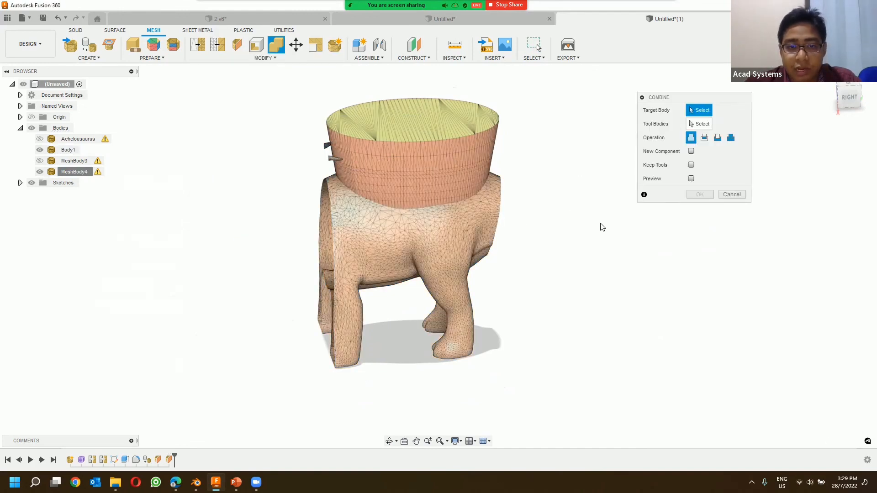
pyautogui.click(476, 229)
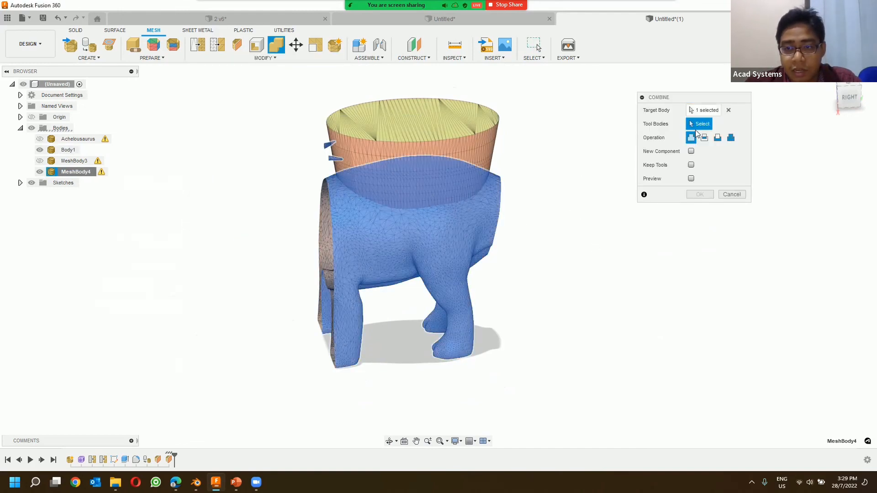
pyautogui.click(491, 137)
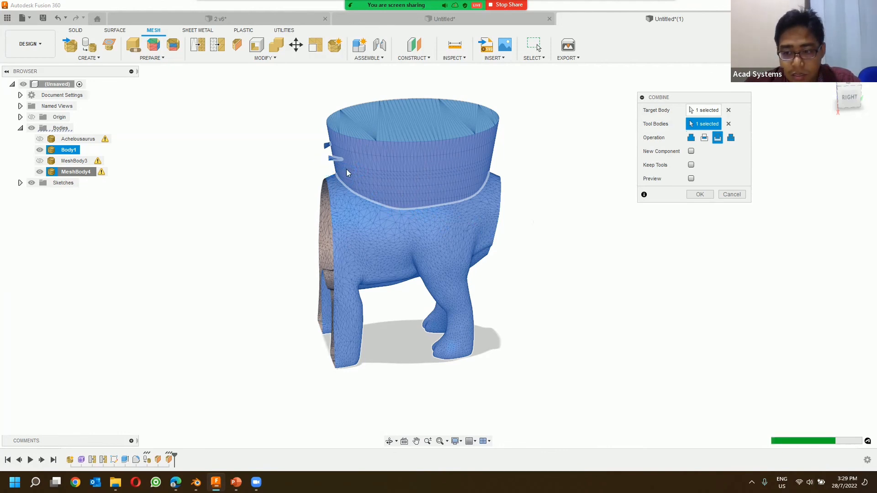
pyautogui.keyDown('shift'); pyautogui.moveTo(364, 188); pyautogui.dragTo(383, 183, button='middle'); pyautogui.keyUp('shift')
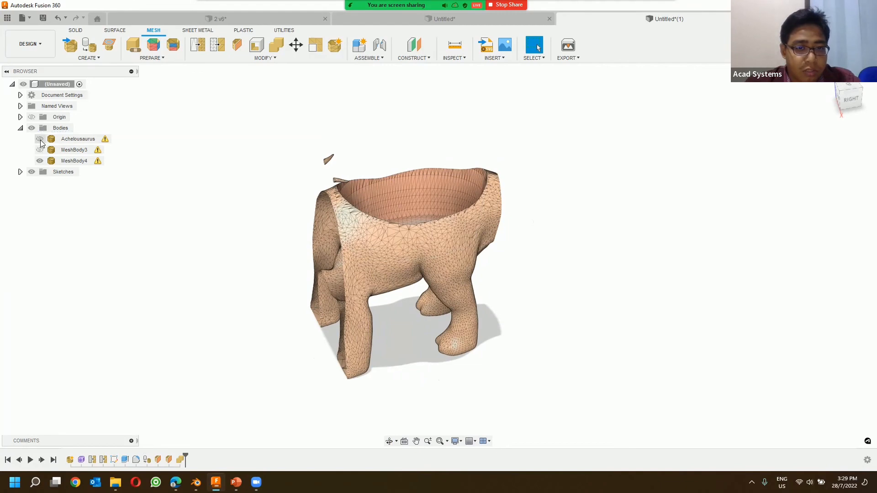
# Step: Show the head and tail mesh bodies again and inspect the cavity cut into the dinosaur's back
pyautogui.click(39, 139)
pyautogui.click(39, 149)
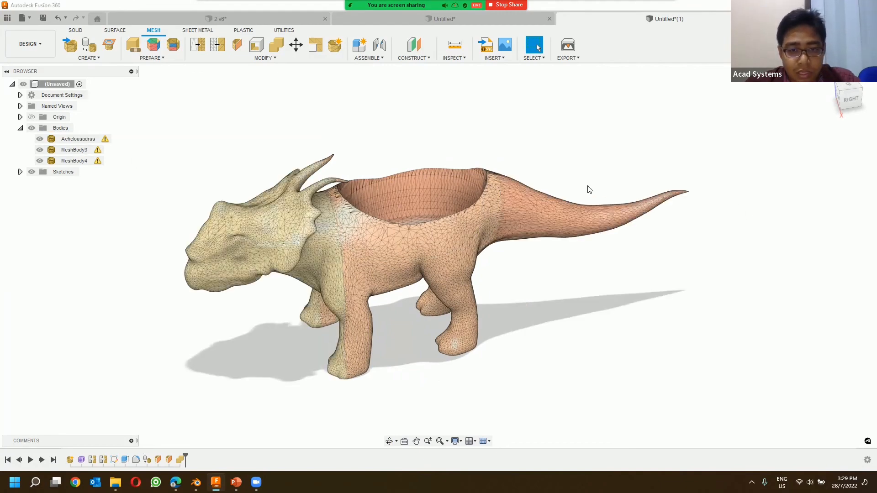
pyautogui.click(524, 200)
pyautogui.moveTo(525, 202)
pyautogui.keyDown('shift'); pyautogui.mouseDown(button='middle')
pyautogui.moveTo(525, 169)
pyautogui.moveTo(527, 195)
pyautogui.mouseUp(button='middle'); pyautogui.keyUp('shift')
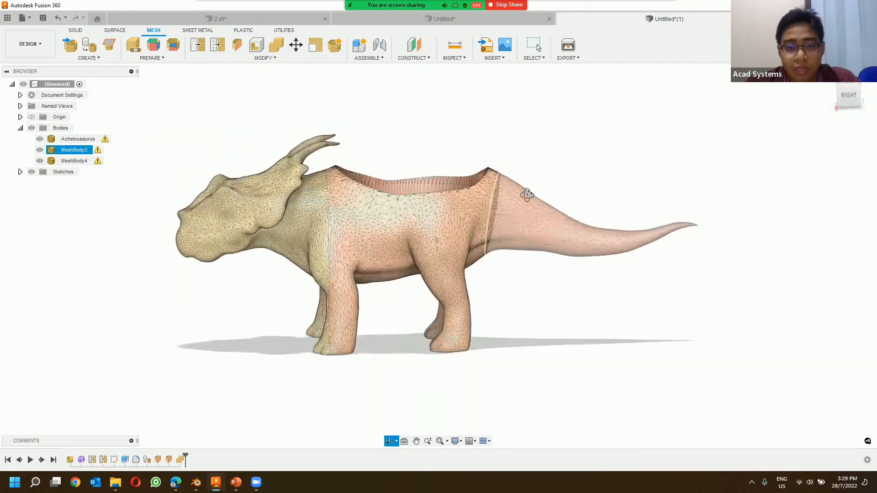
pyautogui.click(414, 212)
pyautogui.keyDown('shift'); pyautogui.moveTo(413, 211); pyautogui.dragTo(385, 169, button='middle'); pyautogui.keyUp('shift')
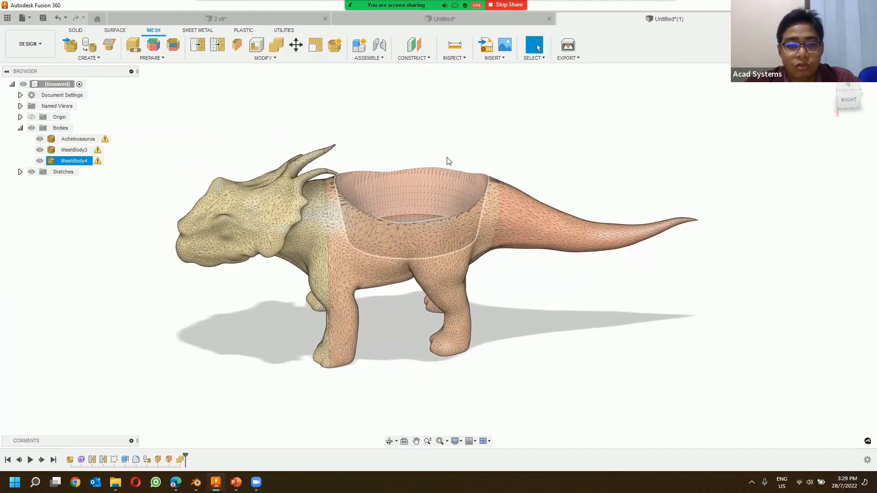
pyautogui.keyDown('shift'); pyautogui.moveTo(447, 160); pyautogui.dragTo(435, 212, button='middle'); pyautogui.keyUp('shift')
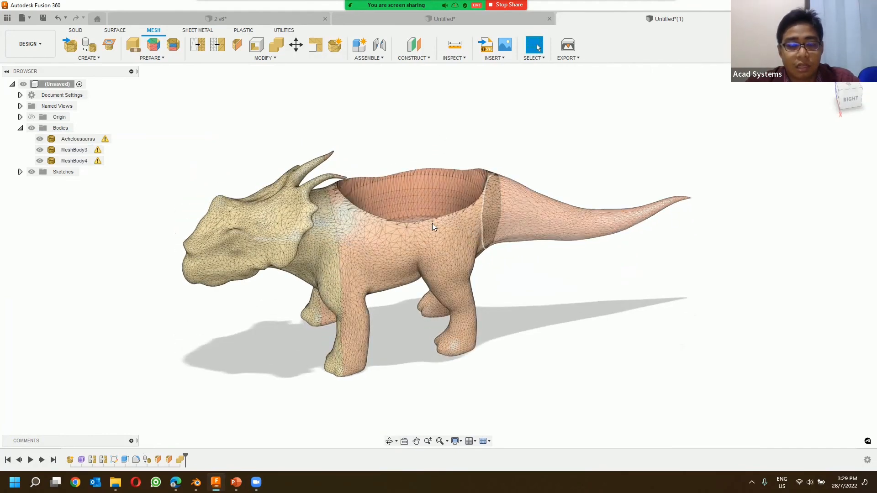
pyautogui.click(402, 266)
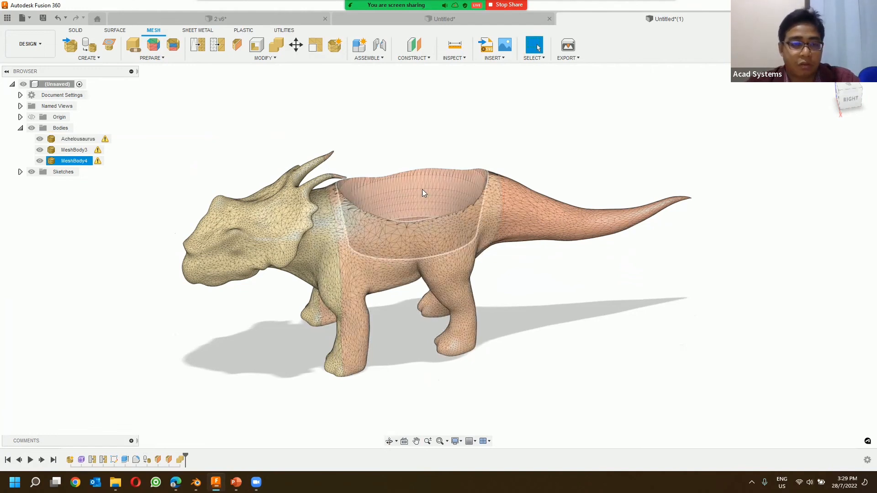
pyautogui.click(356, 145)
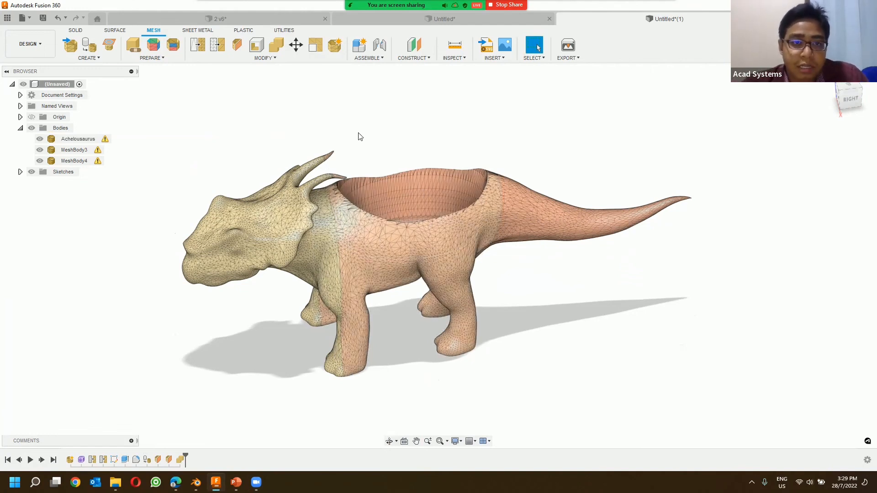
pyautogui.click(259, 58)
pyautogui.click(362, 91)
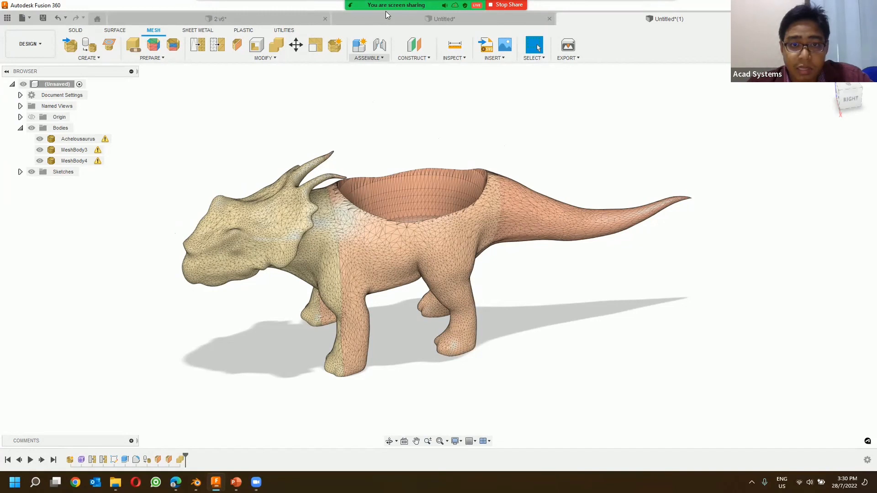
pyautogui.moveTo(390, 13)
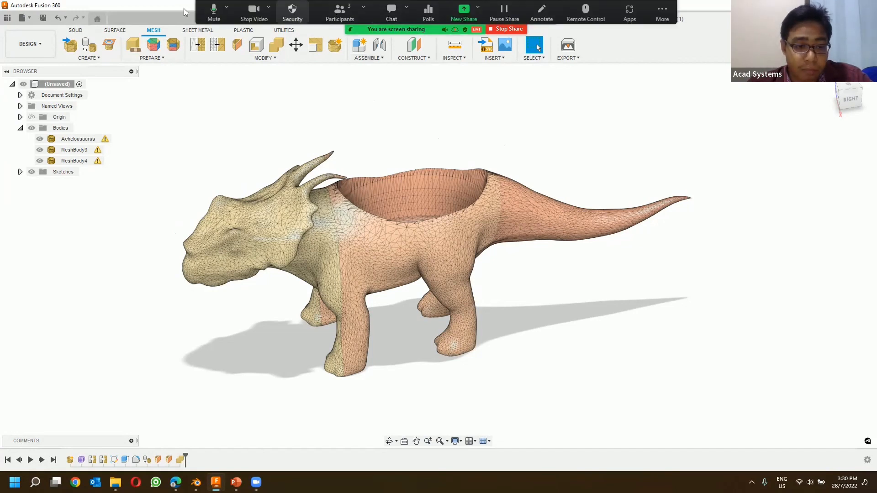
pyautogui.click(633, 230)
pyautogui.click(503, 154)
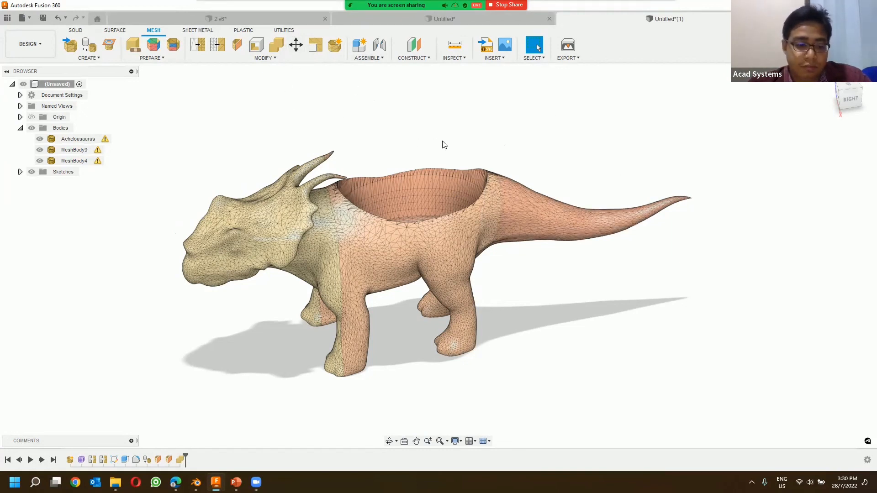
pyautogui.keyDown('shift'); pyautogui.moveTo(380, 137); pyautogui.dragTo(466, 137, button='middle'); pyautogui.keyUp('shift')
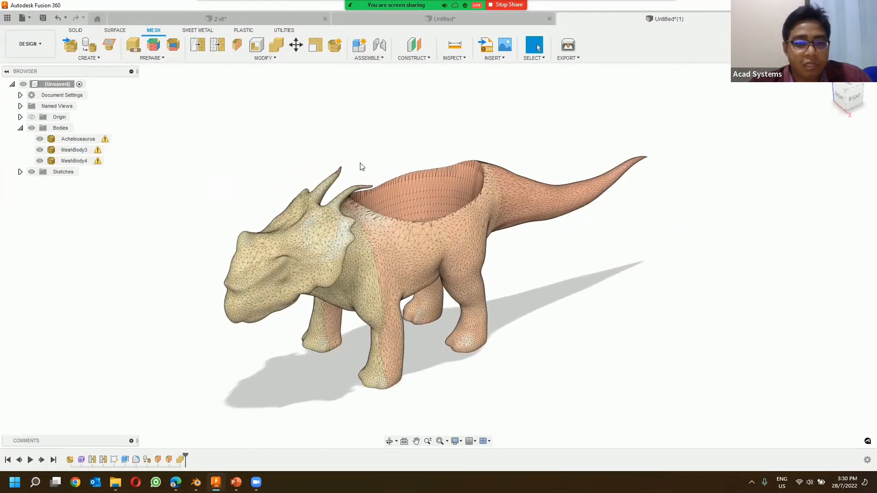
pyautogui.scroll(-3, 360, 164)
pyautogui.scroll(3, 454, 170)
pyautogui.moveTo(363, 132); pyautogui.dragTo(363, 132, button='middle')
pyautogui.moveTo(435, 110)
pyautogui.mouseDown(button='middle')
pyautogui.moveTo(434, 126)
pyautogui.moveTo(415, 123)
pyautogui.moveTo(426, 125)
pyautogui.mouseUp(button='middle')
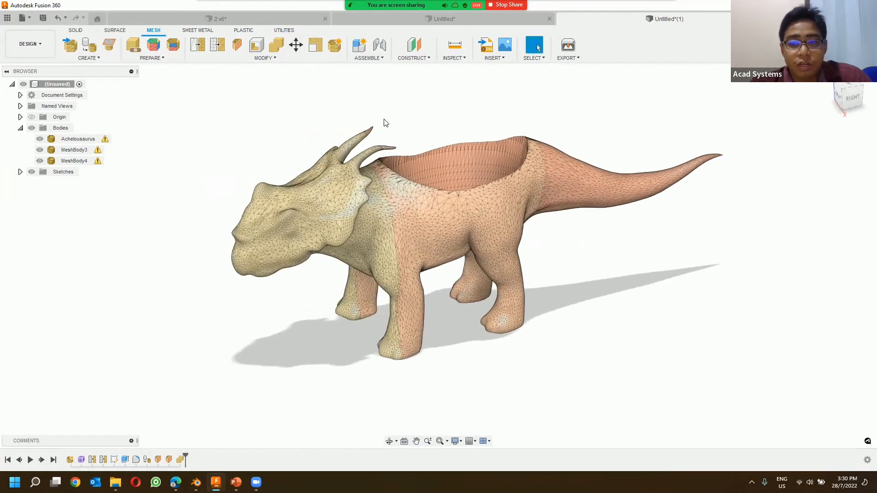
# Step: Review the file types available for exporting the dinosaur design, including OBJ, STEP and STL, and leave without exporting
pyautogui.click(24, 18)
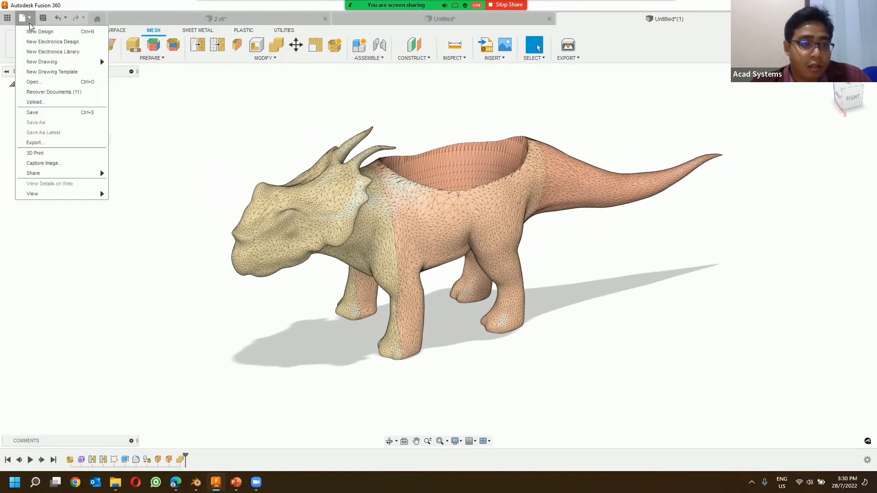
pyautogui.click(78, 146)
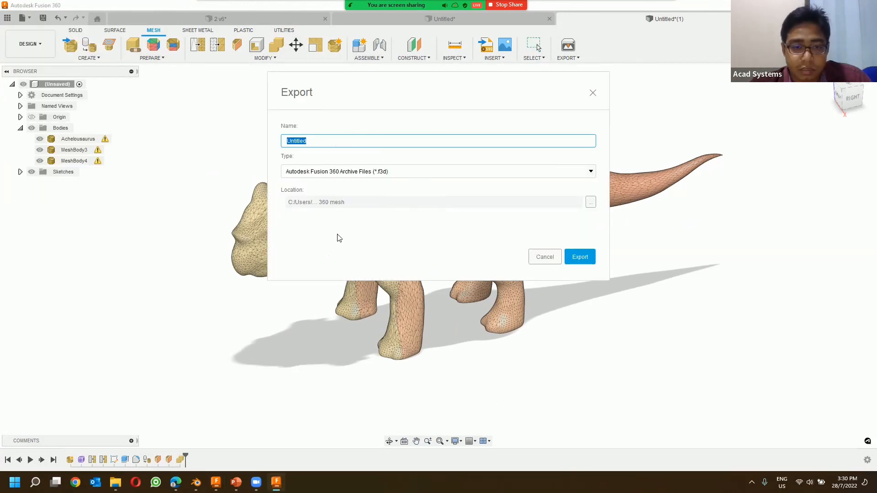
pyautogui.click(347, 172)
pyautogui.scroll(-3, 315, 219)
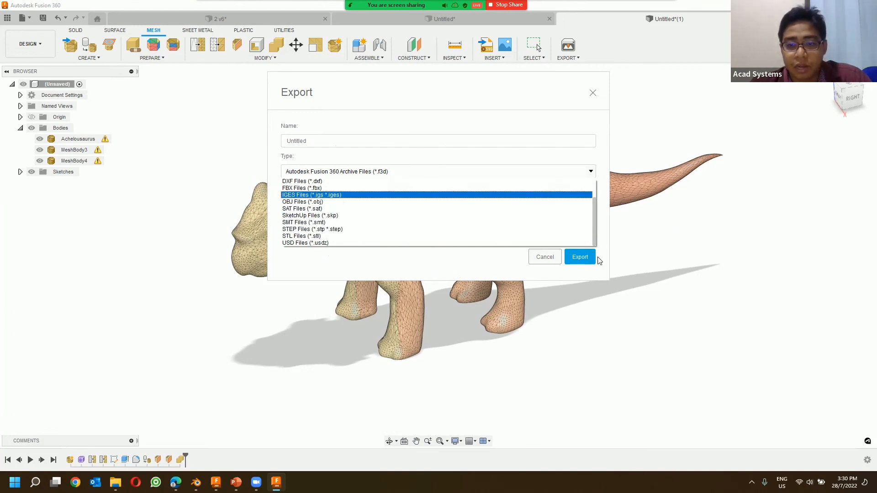
pyautogui.click(545, 256)
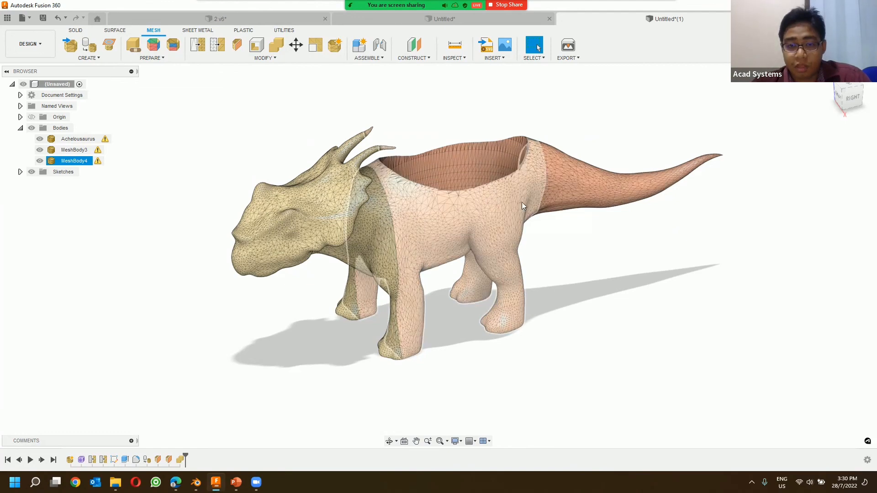
pyautogui.click(530, 183)
pyautogui.click(491, 124)
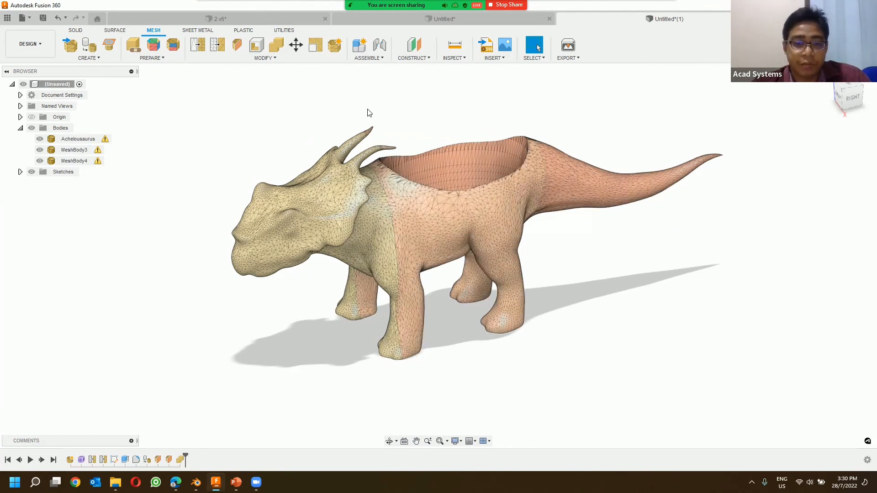
pyautogui.keyDown('shift'); pyautogui.moveTo(587, 265); pyautogui.dragTo(613, 254, button='middle'); pyautogui.keyUp('shift')
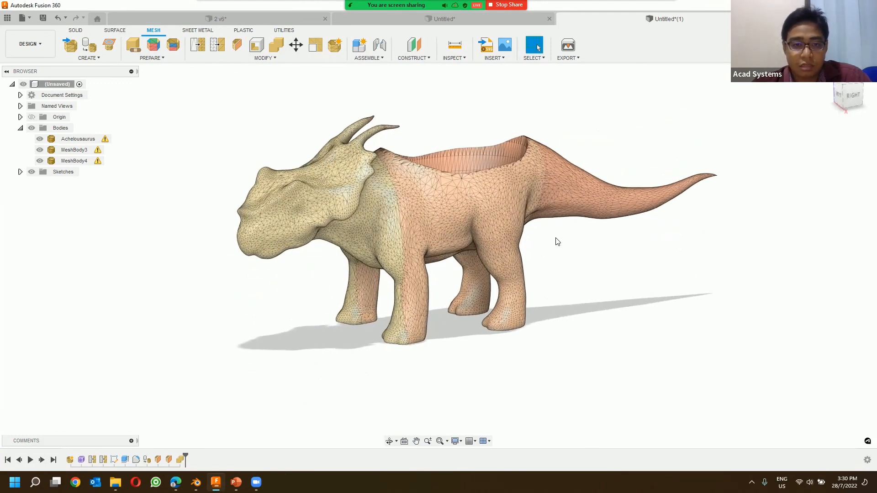
pyautogui.click(337, 212)
pyautogui.click(300, 160)
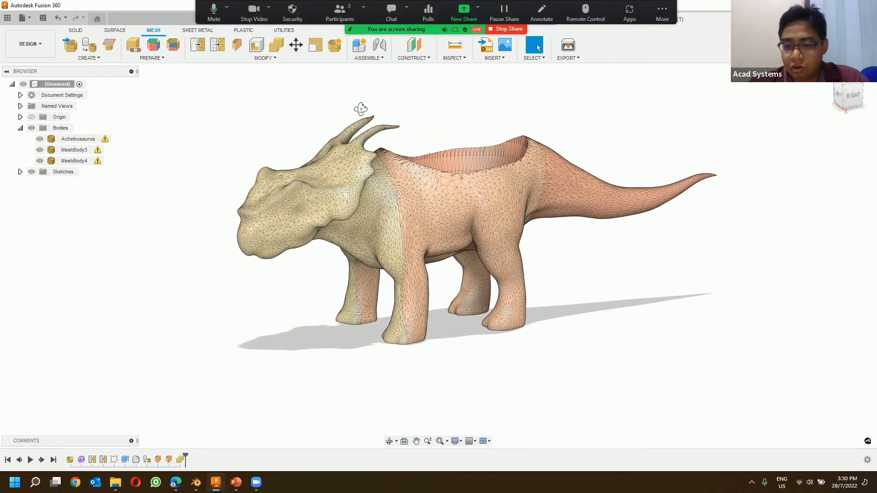
pyautogui.keyDown('shift'); pyautogui.moveTo(360, 106); pyautogui.dragTo(371, 120, button='middle'); pyautogui.keyUp('shift')
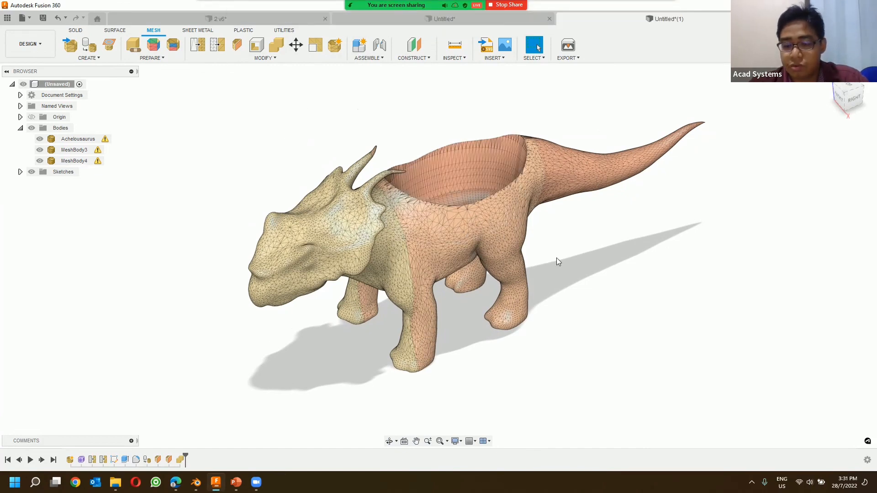
pyautogui.click(493, 156)
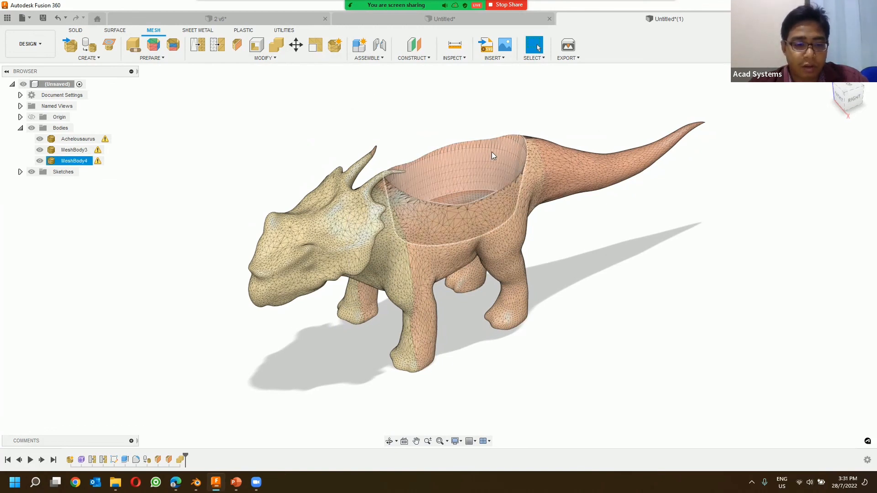
pyautogui.click(400, 119)
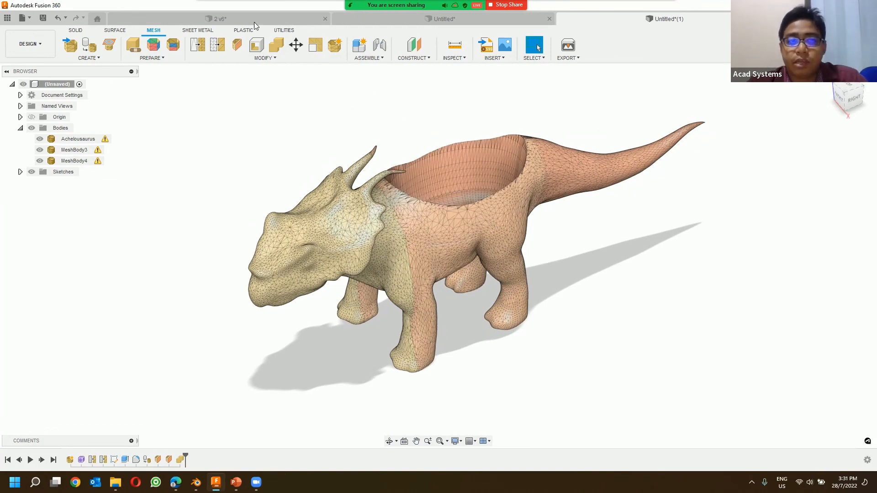
pyautogui.moveTo(218, 20)
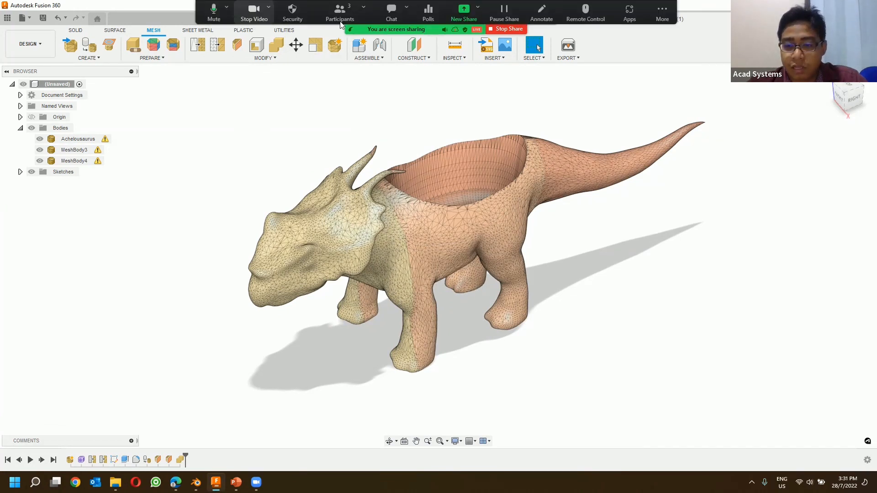
pyautogui.click(430, 172)
pyautogui.click(599, 206)
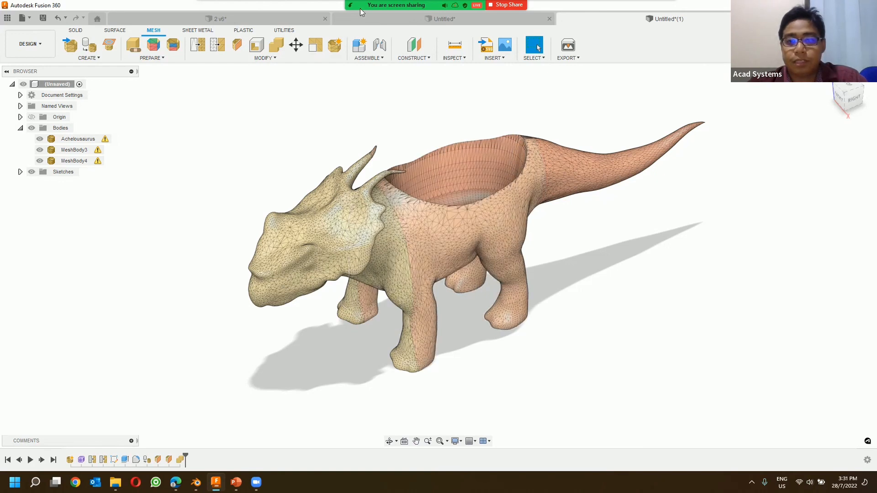